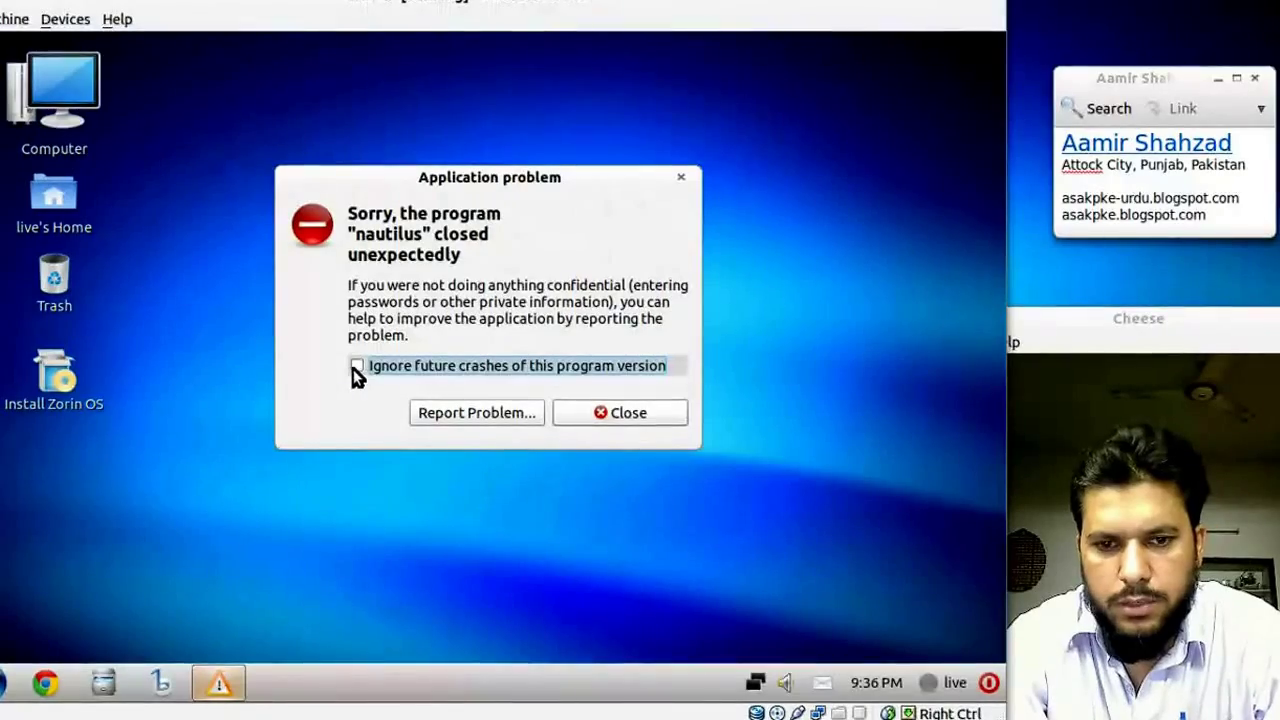
# Dismiss the nautilus crash report and restart the computer to complete the installation
pyautogui.click(628, 414)
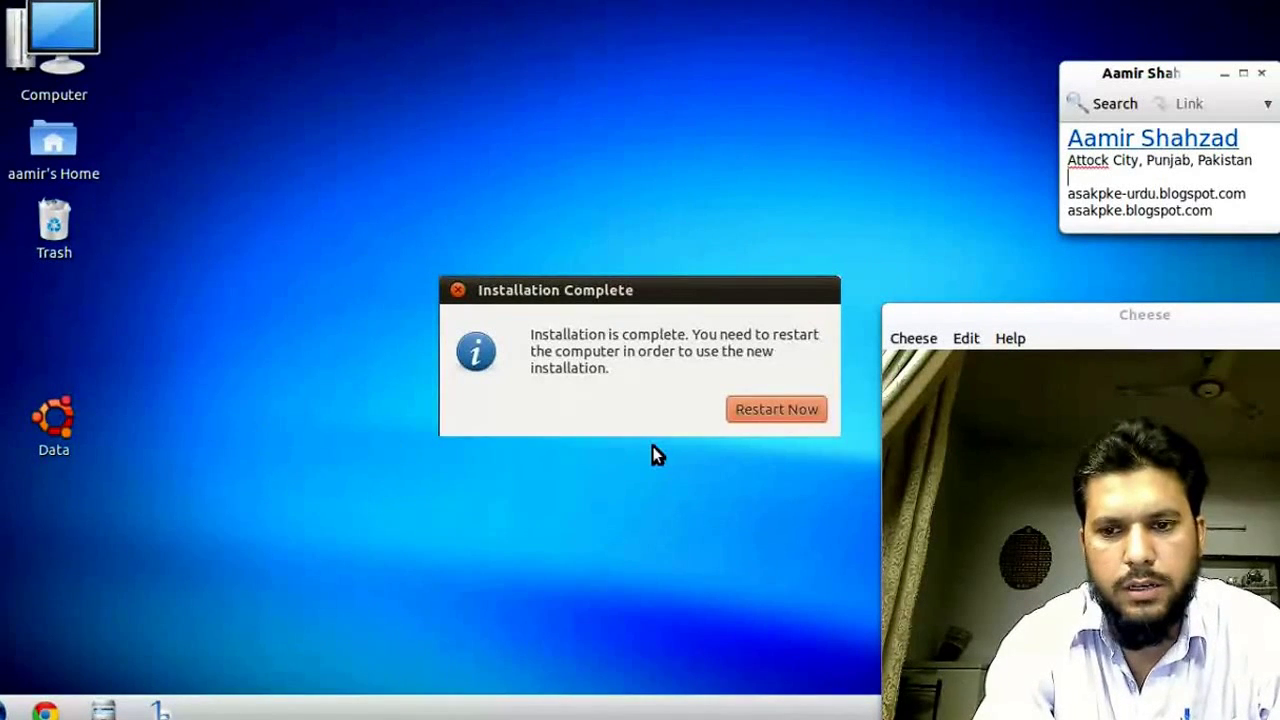
pyautogui.click(755, 415)
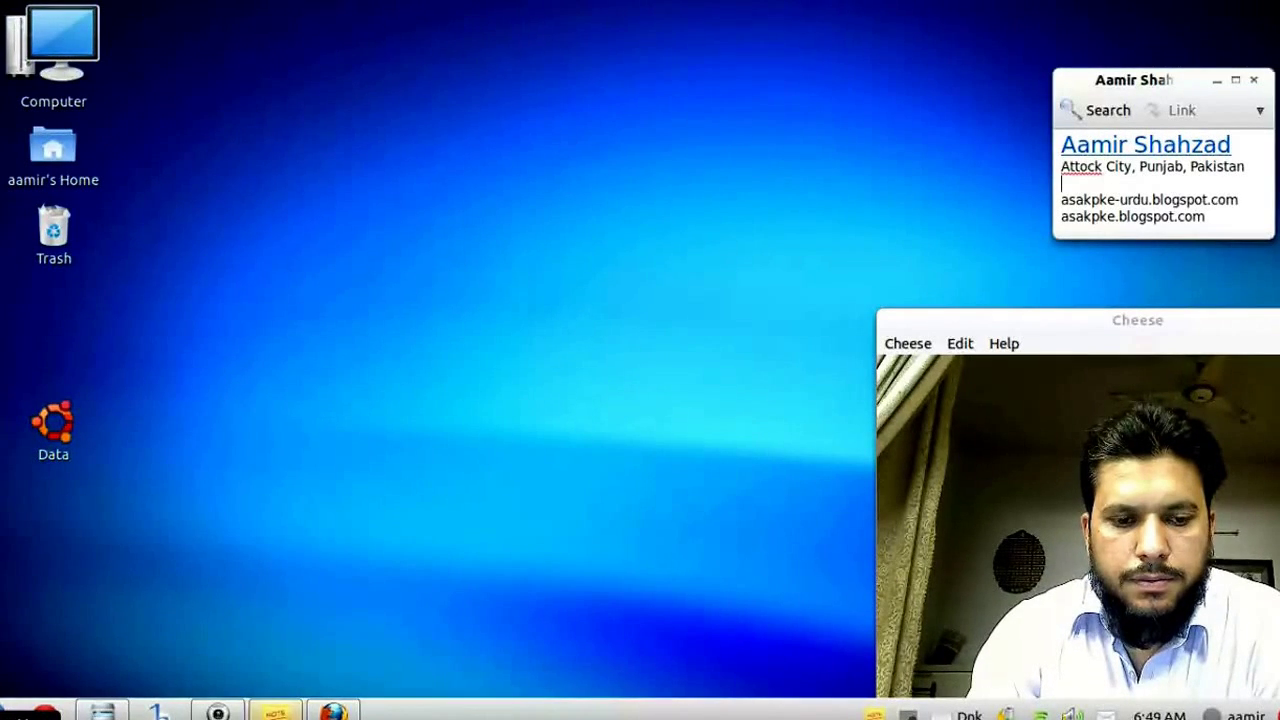
pyautogui.press('super')
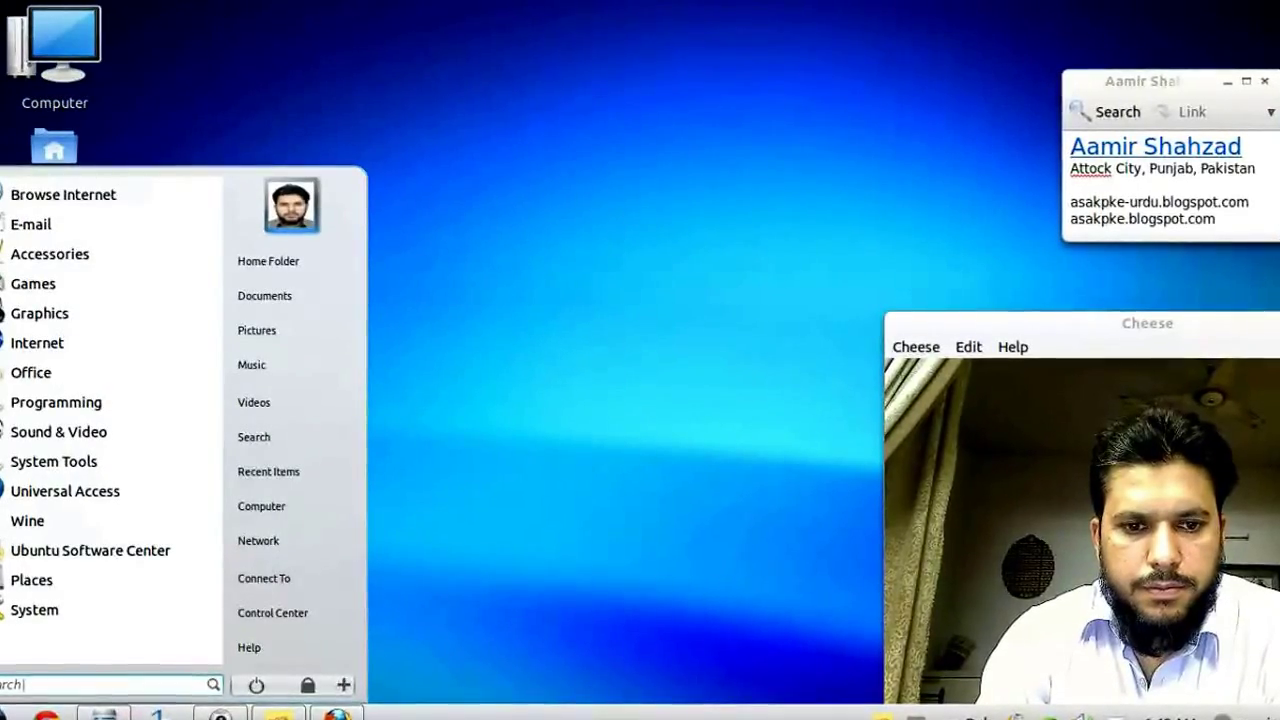
pyautogui.press('Escape')
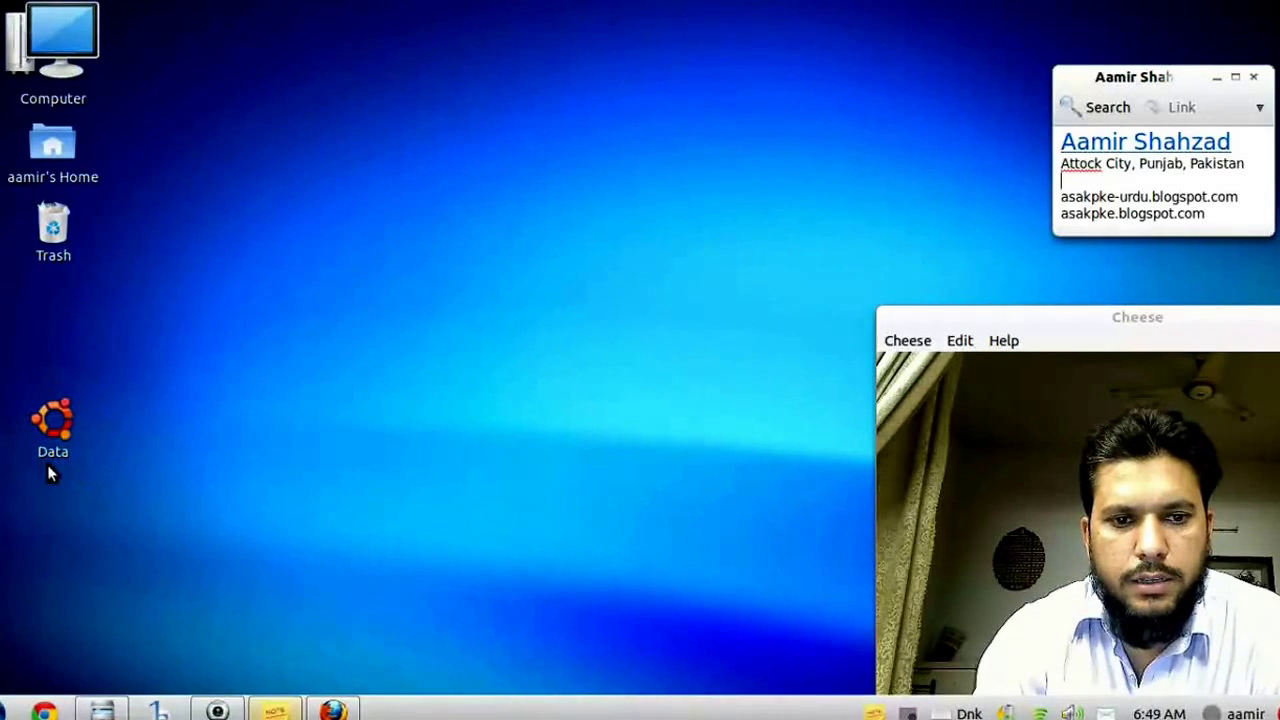
# Open the Computer location from the desktop to view the hard disk partitions and drives, and close it
pyautogui.doubleClick(66, 35)
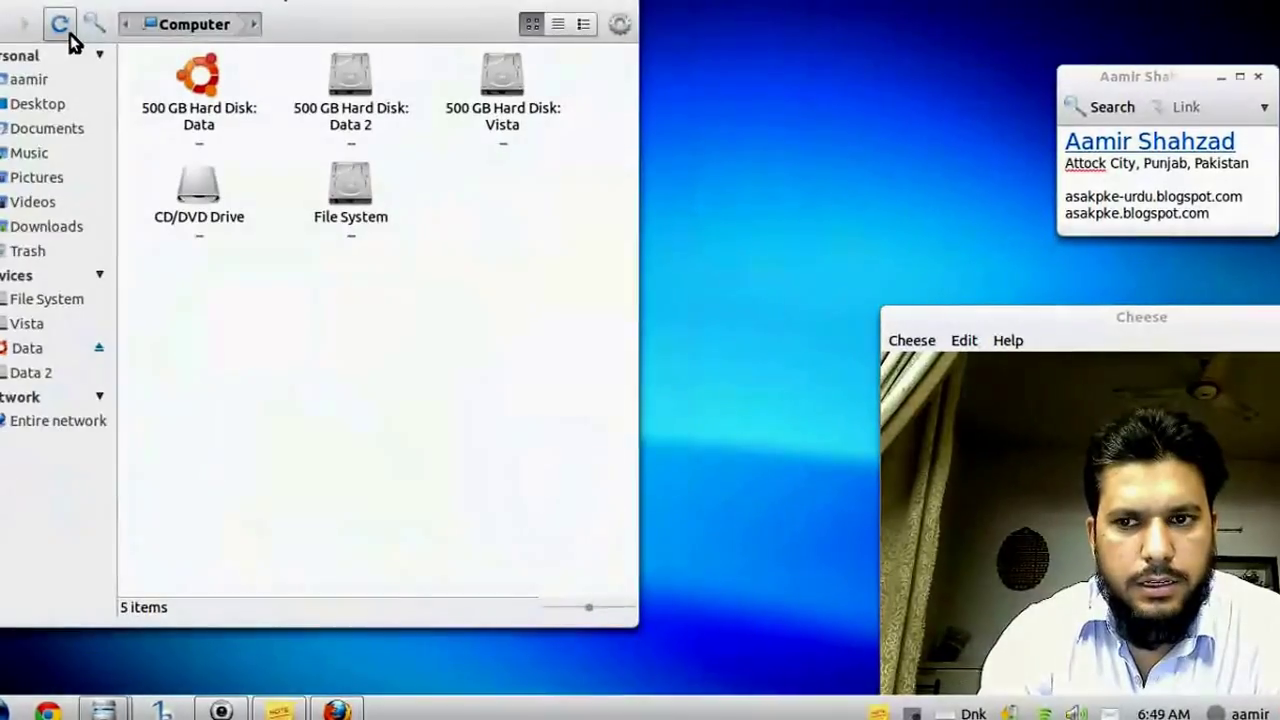
pyautogui.moveTo(251, 6); pyautogui.dragTo(437, 5)
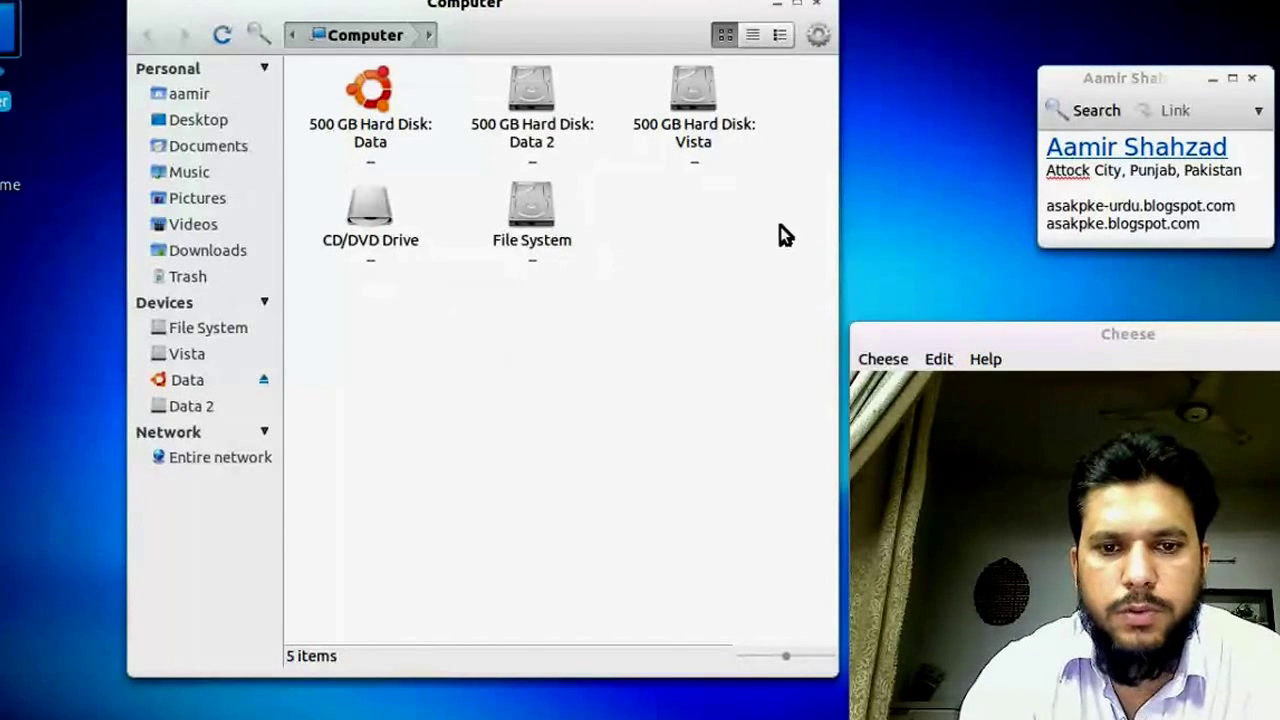
pyautogui.click(818, 10)
# Browse the full lists of installed programs in the Accessories and Games categories
pyautogui.press('super')
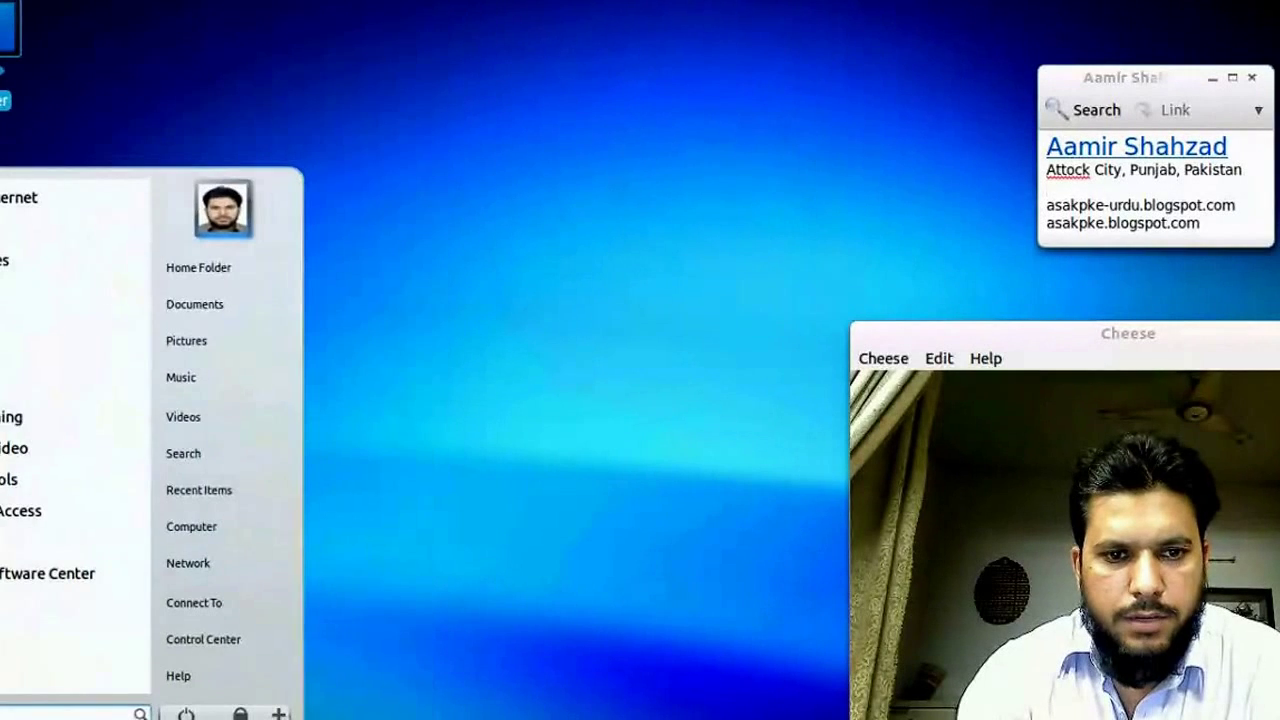
pyautogui.click(9, 264)
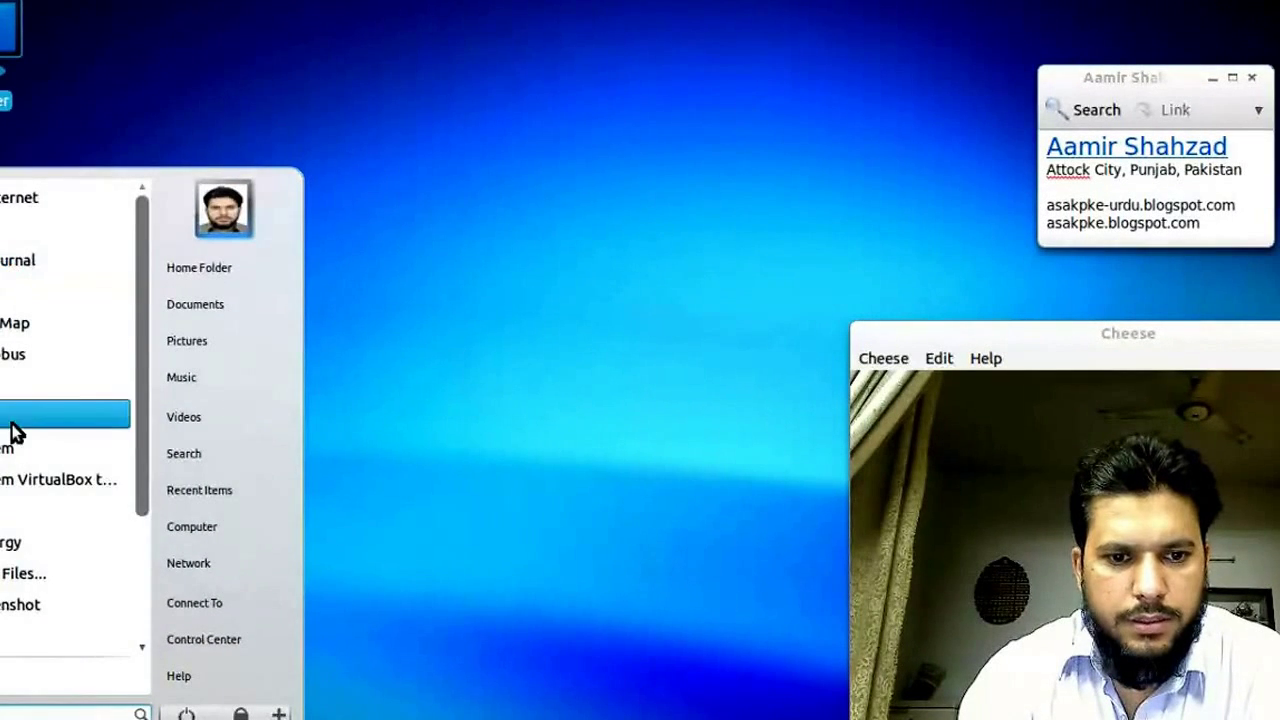
pyautogui.moveTo(144, 371); pyautogui.dragTo(134, 543)
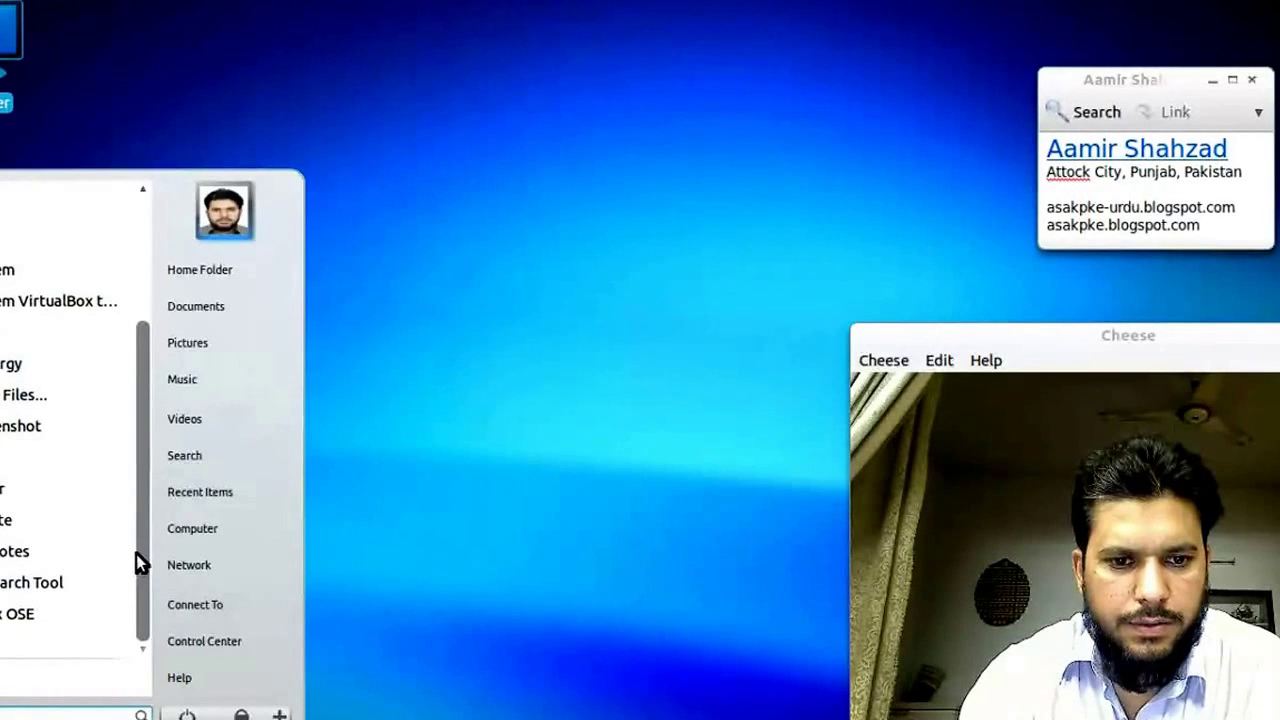
pyautogui.click(24, 682)
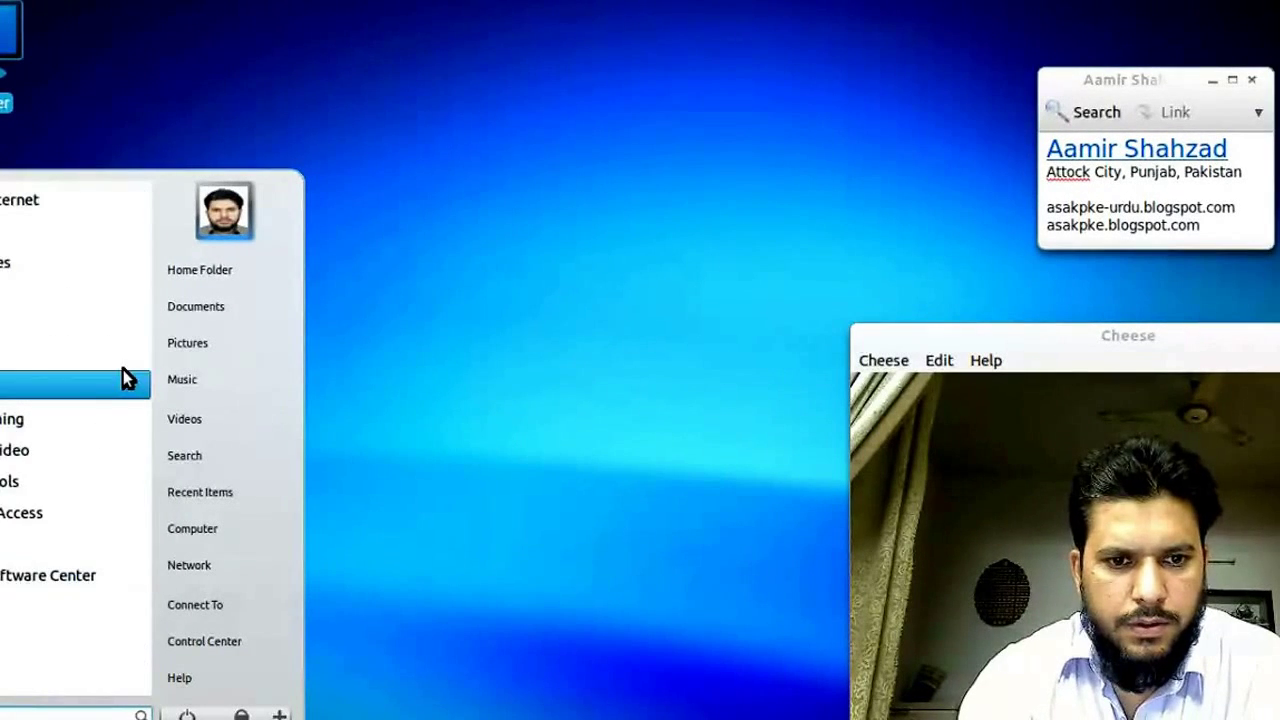
pyautogui.click(31, 291)
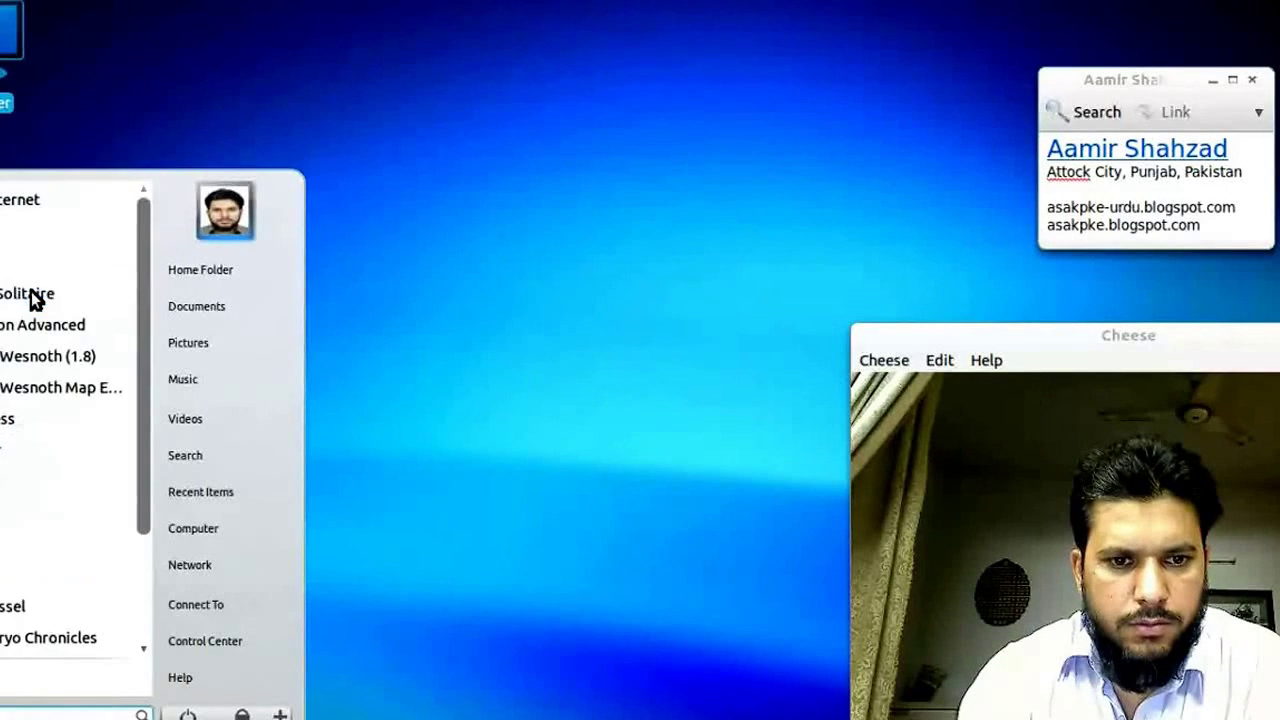
pyautogui.moveTo(145, 308); pyautogui.dragTo(138, 420)
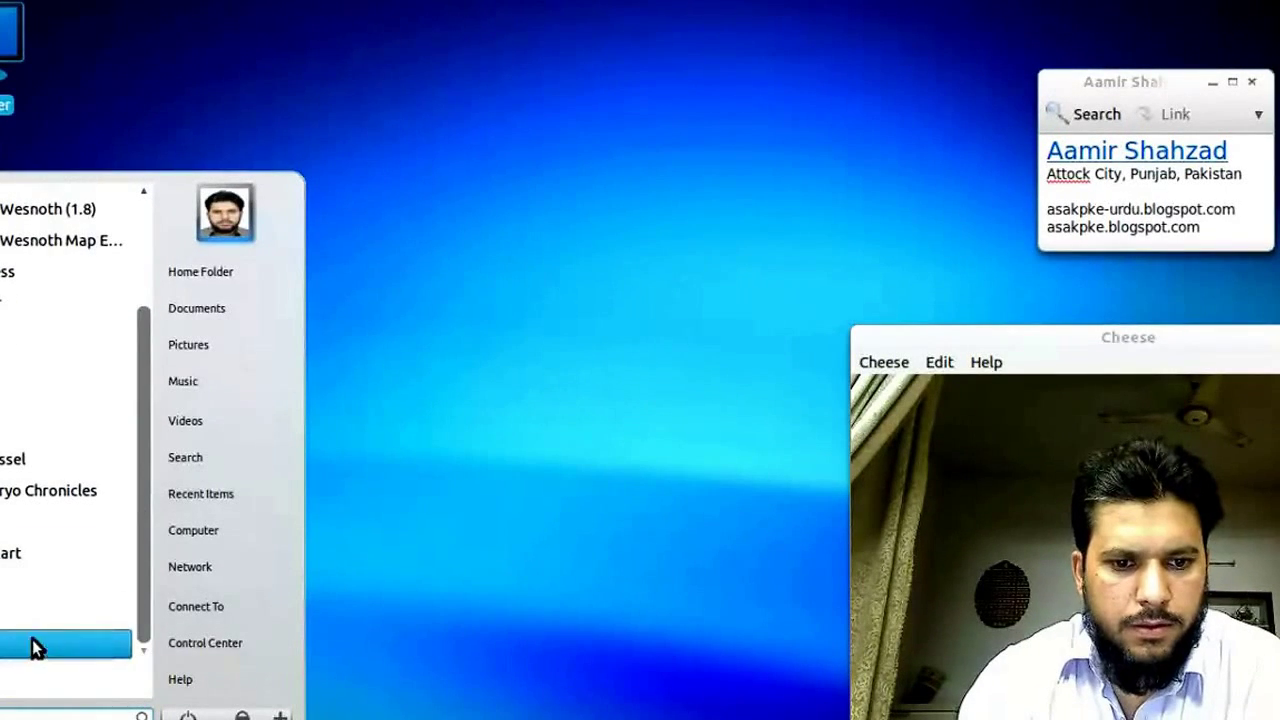
pyautogui.click(8, 686)
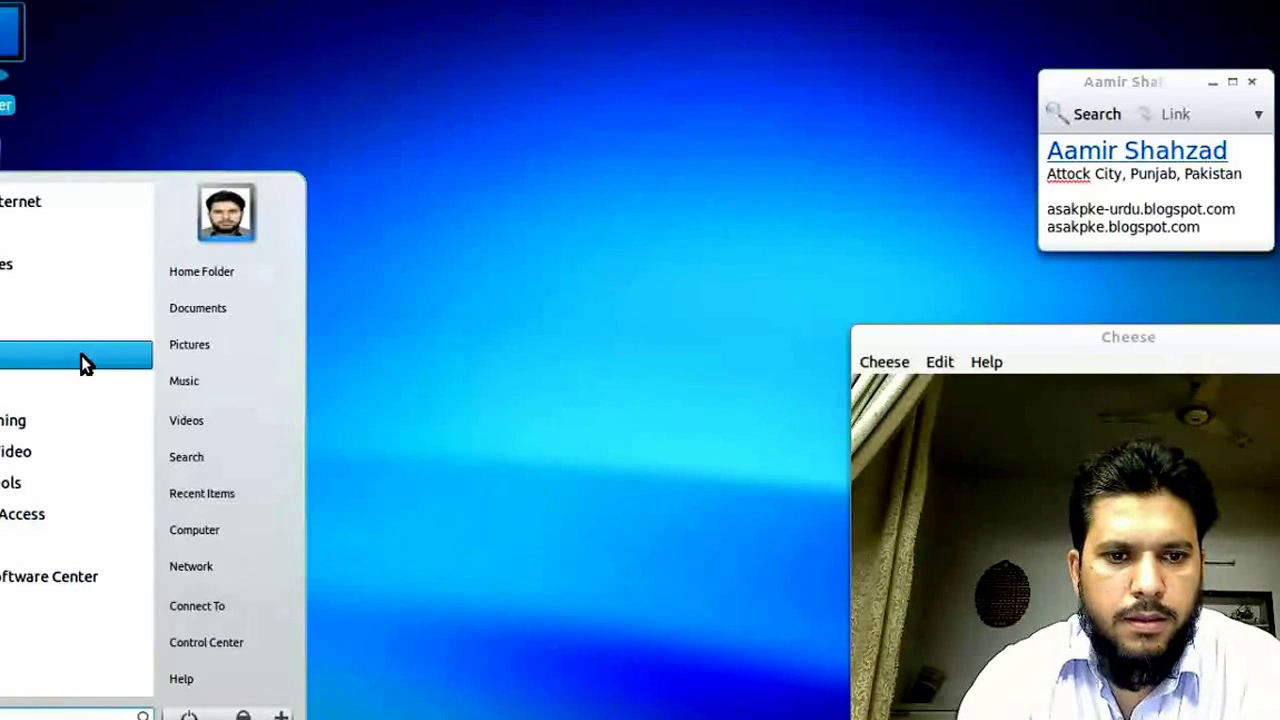
# Look through the installed programs in the Graphics, Office, and Sound & Video categories
pyautogui.click(58, 330)
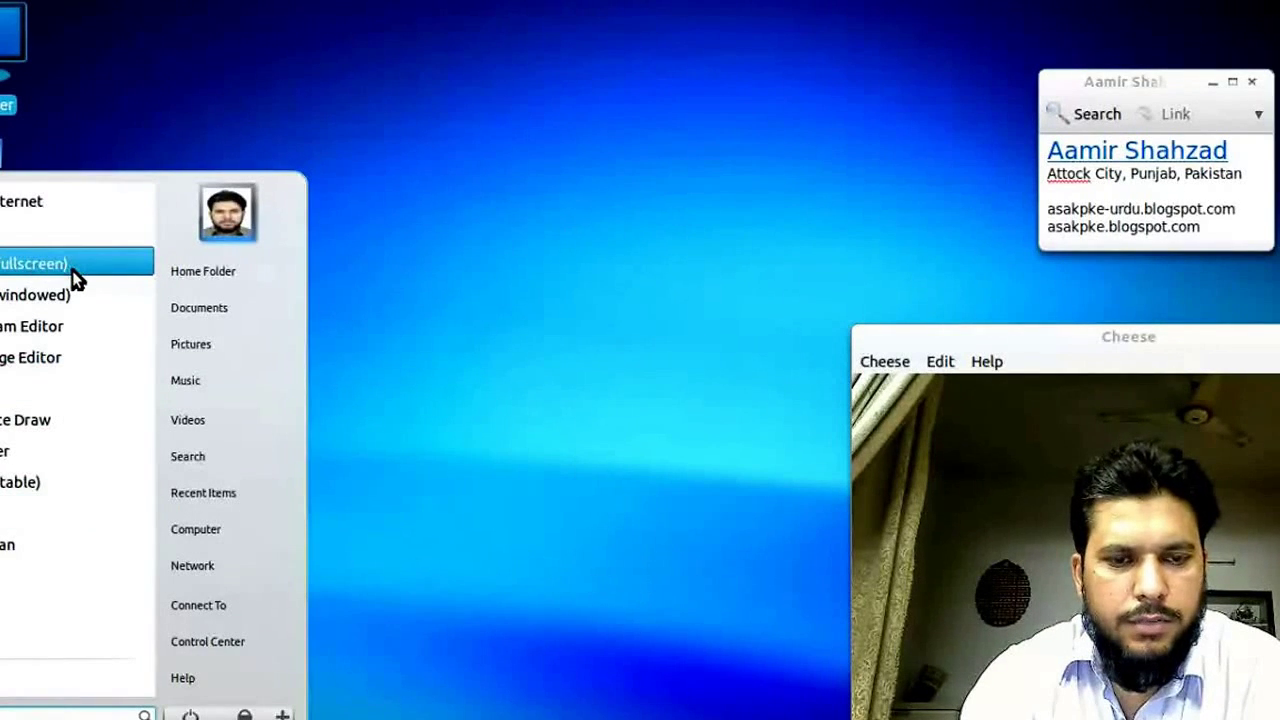
pyautogui.click(26, 673)
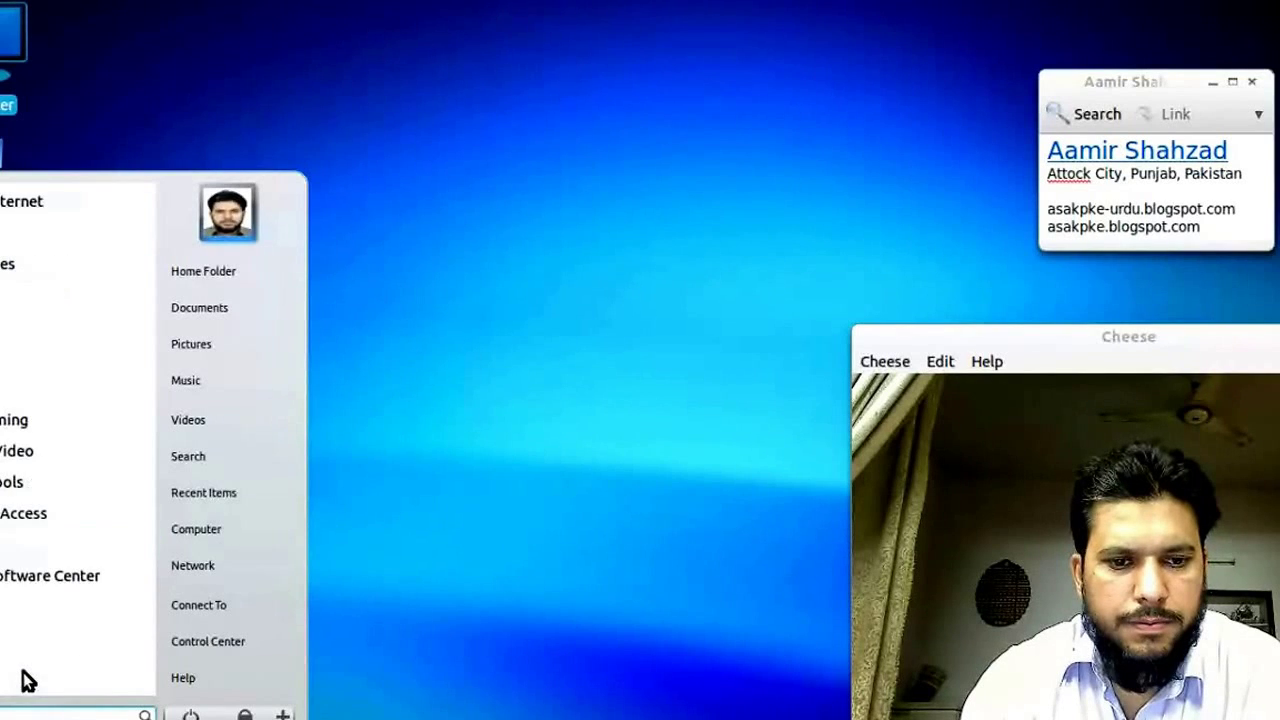
pyautogui.click(84, 385)
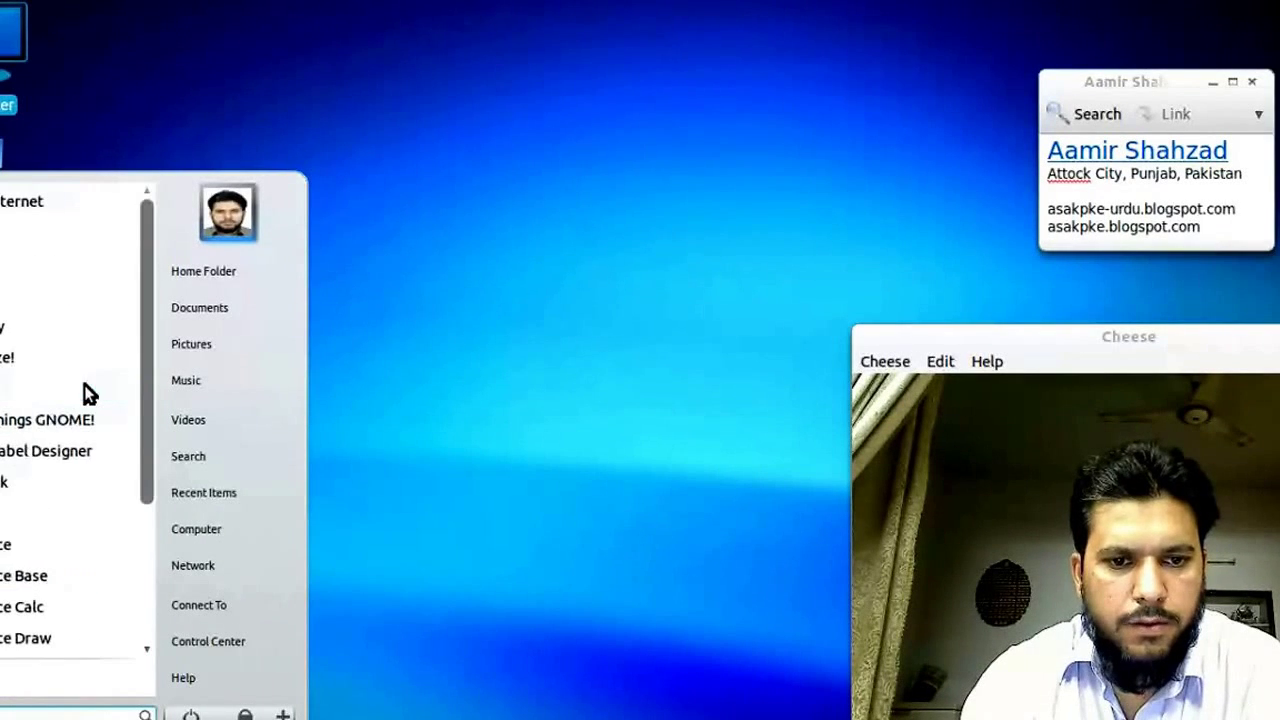
pyautogui.moveTo(145, 315); pyautogui.dragTo(139, 459)
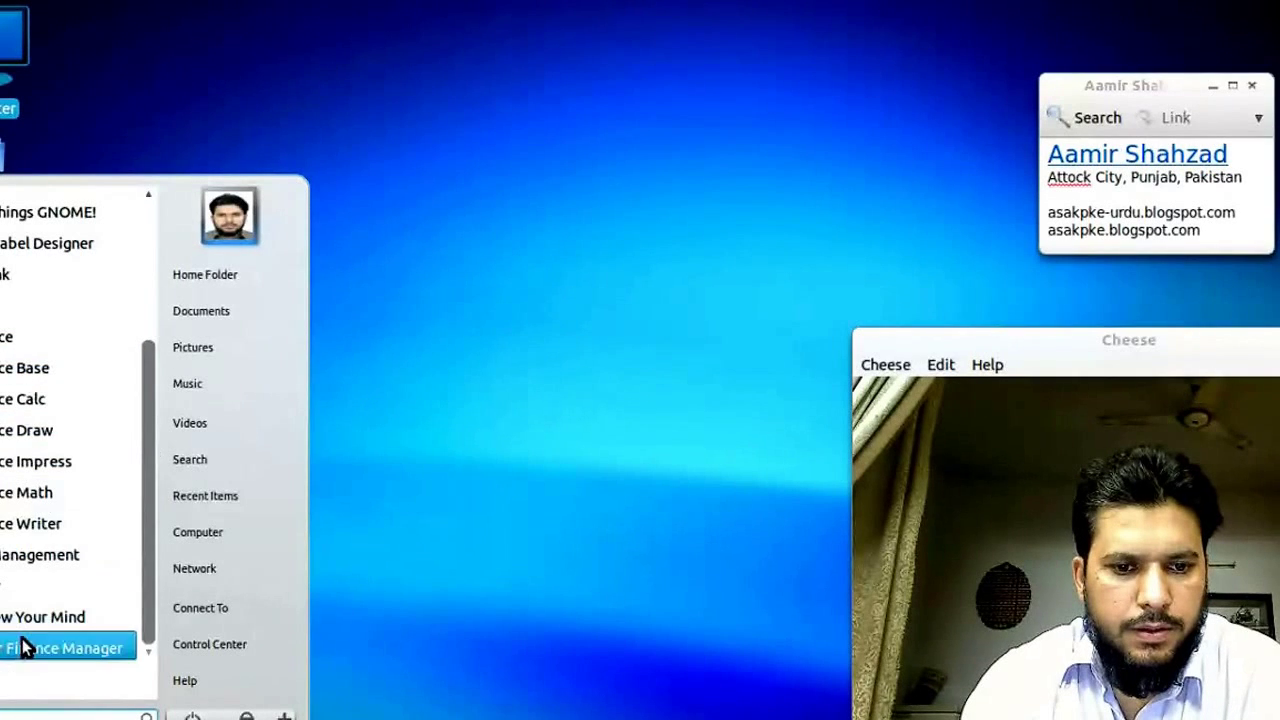
pyautogui.click(10, 678)
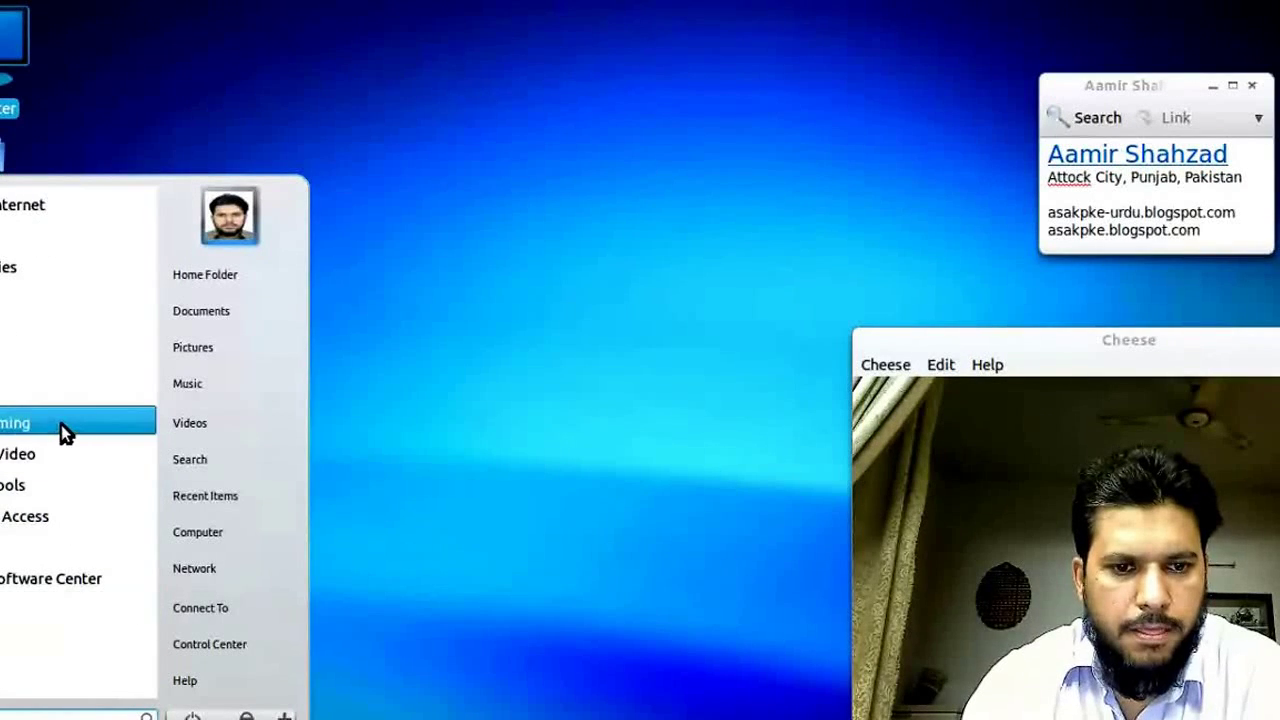
pyautogui.click(37, 456)
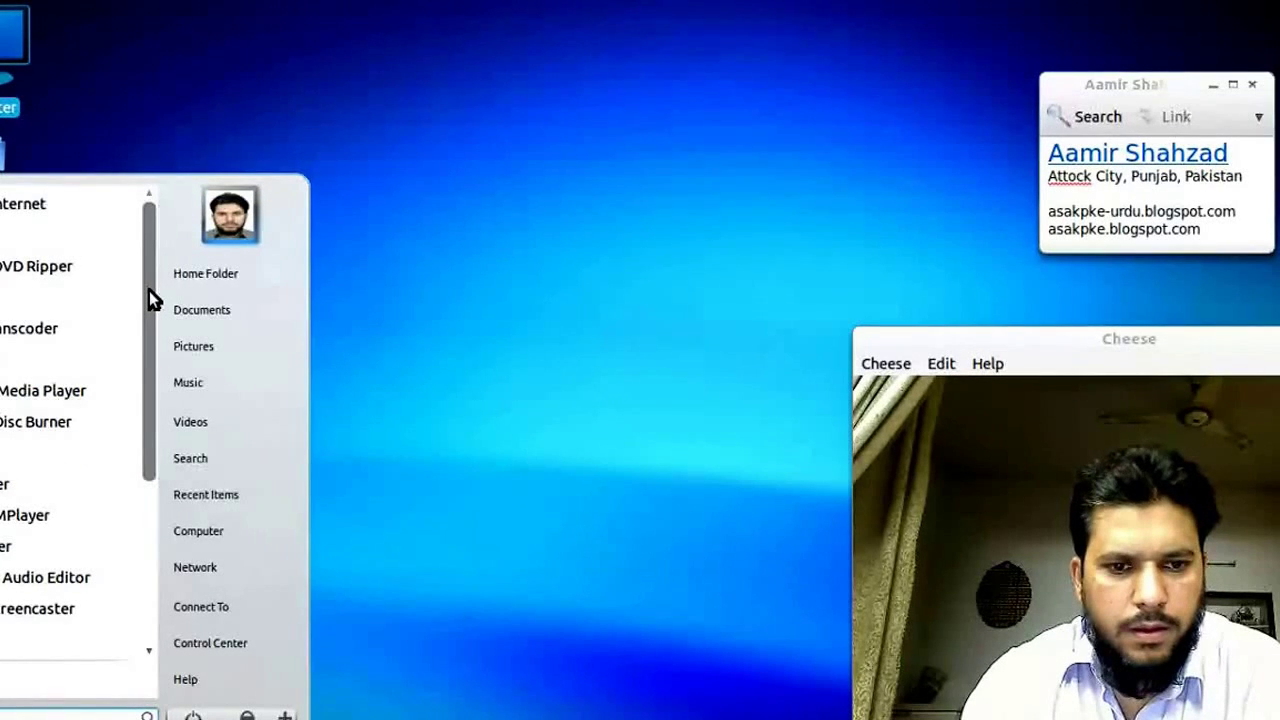
pyautogui.moveTo(149, 290); pyautogui.dragTo(154, 472)
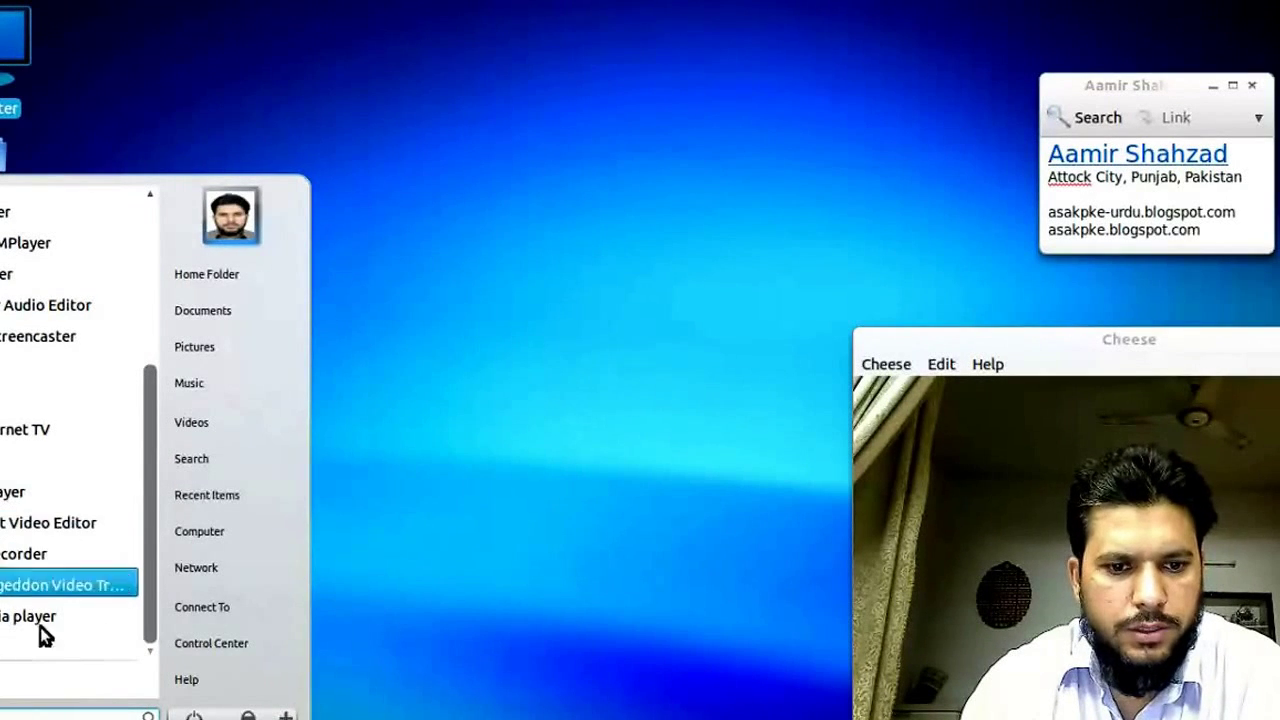
pyautogui.click(40, 680)
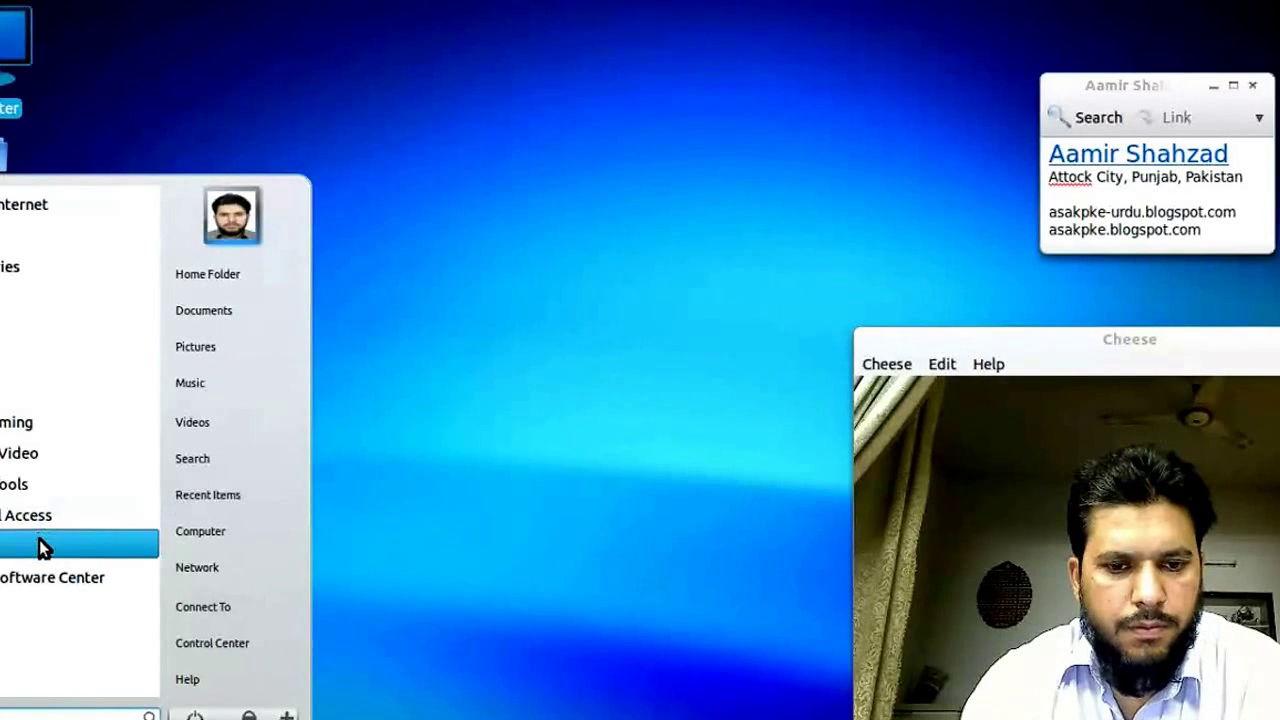
pyautogui.click(511, 349)
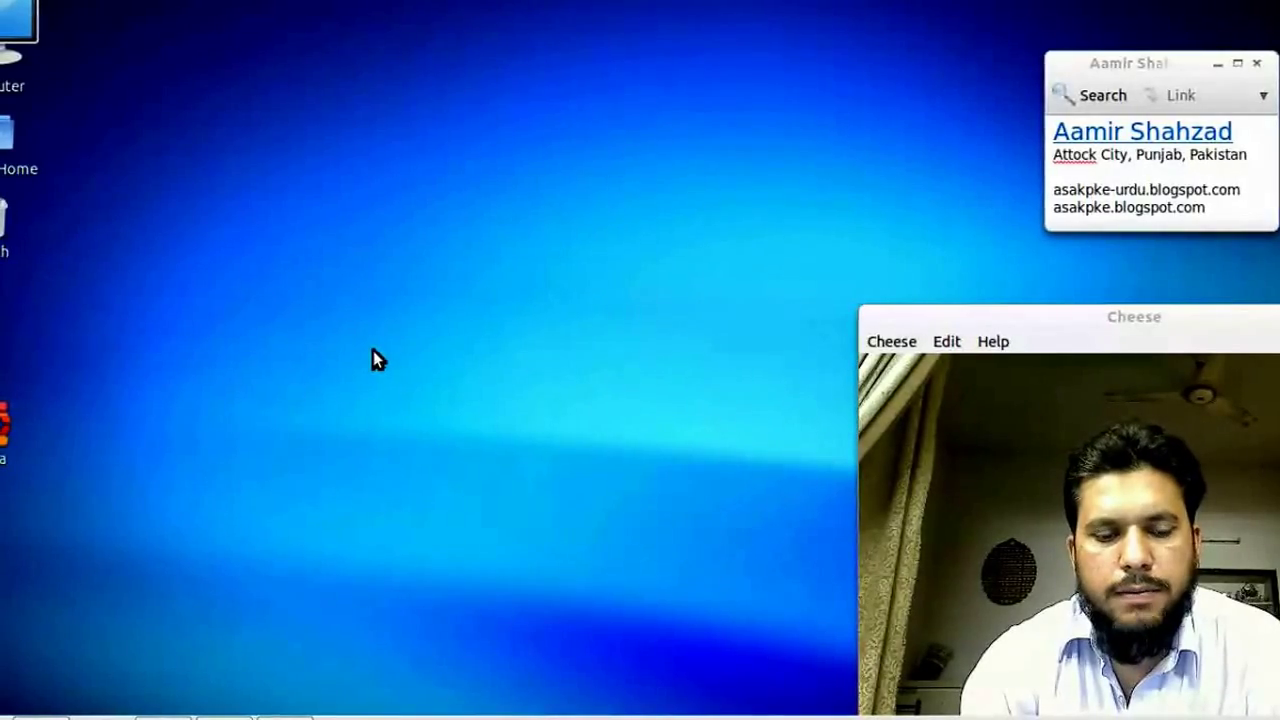
# Bring up the file manager window showing the Urdu fonts folder and open the home folder in a second window
pyautogui.moveTo(50, 710)
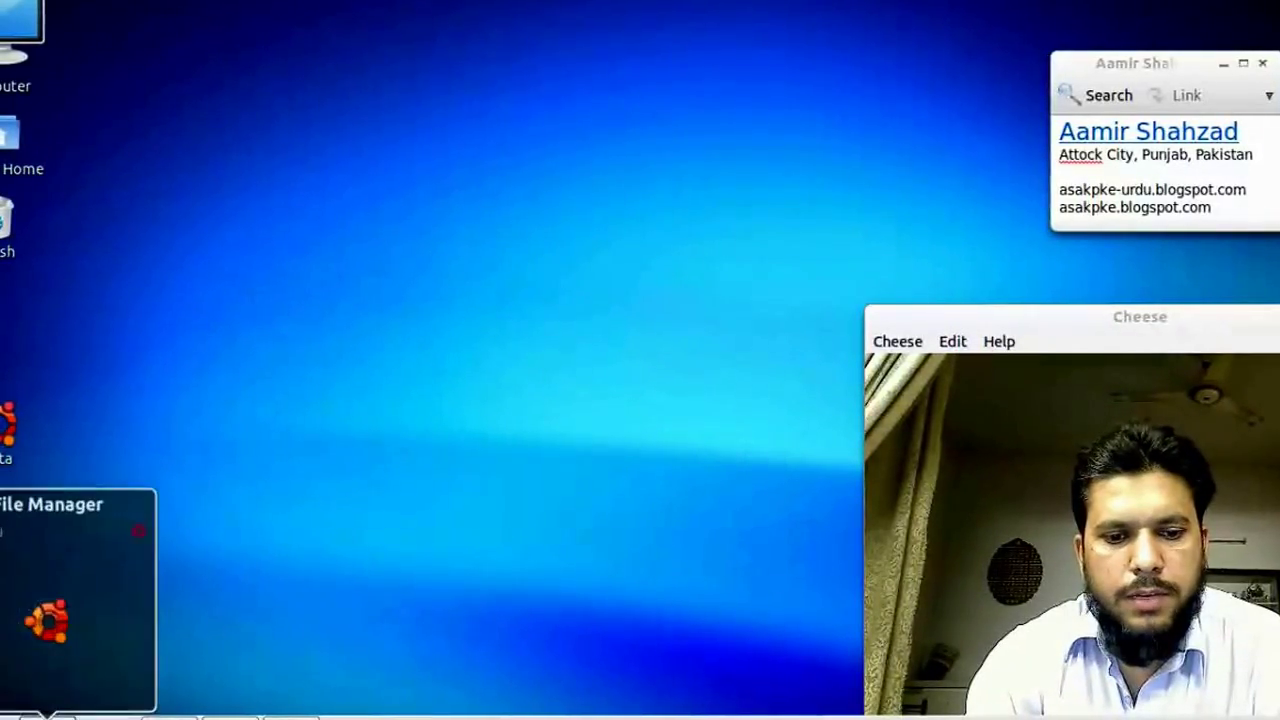
pyautogui.click(47, 620)
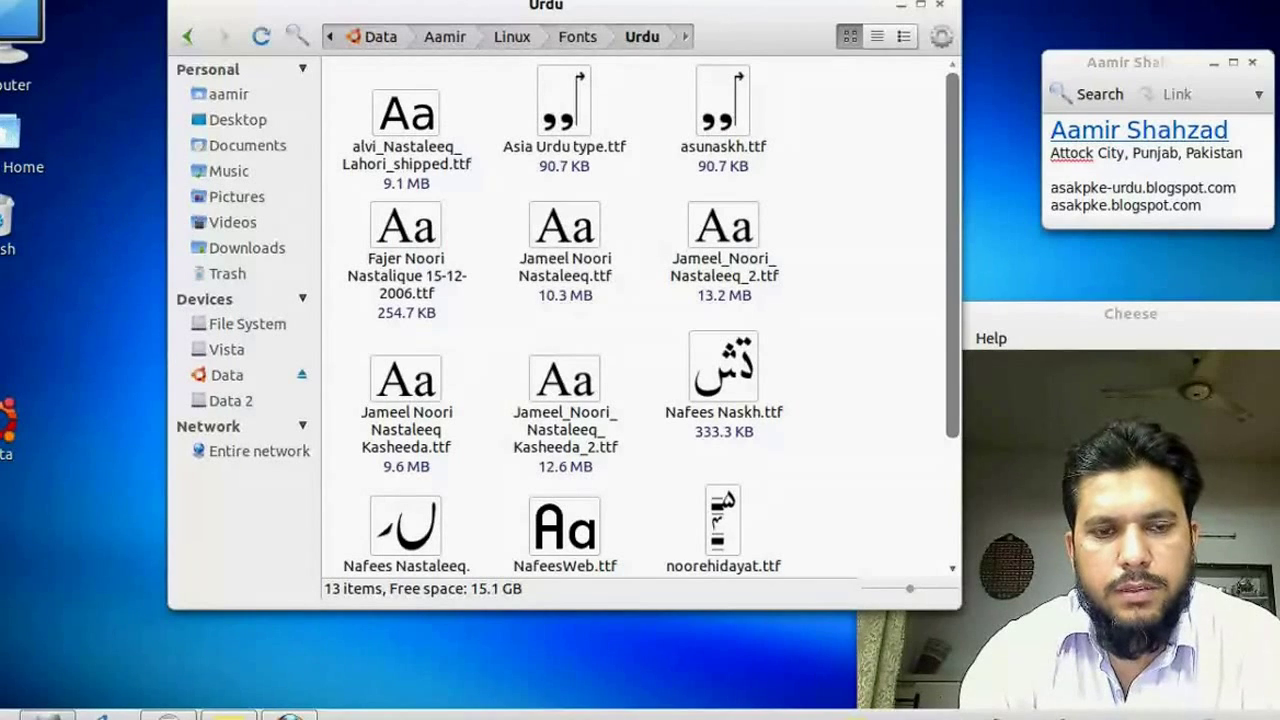
pyautogui.click(8, 142)
pyautogui.doubleClick(8, 142)
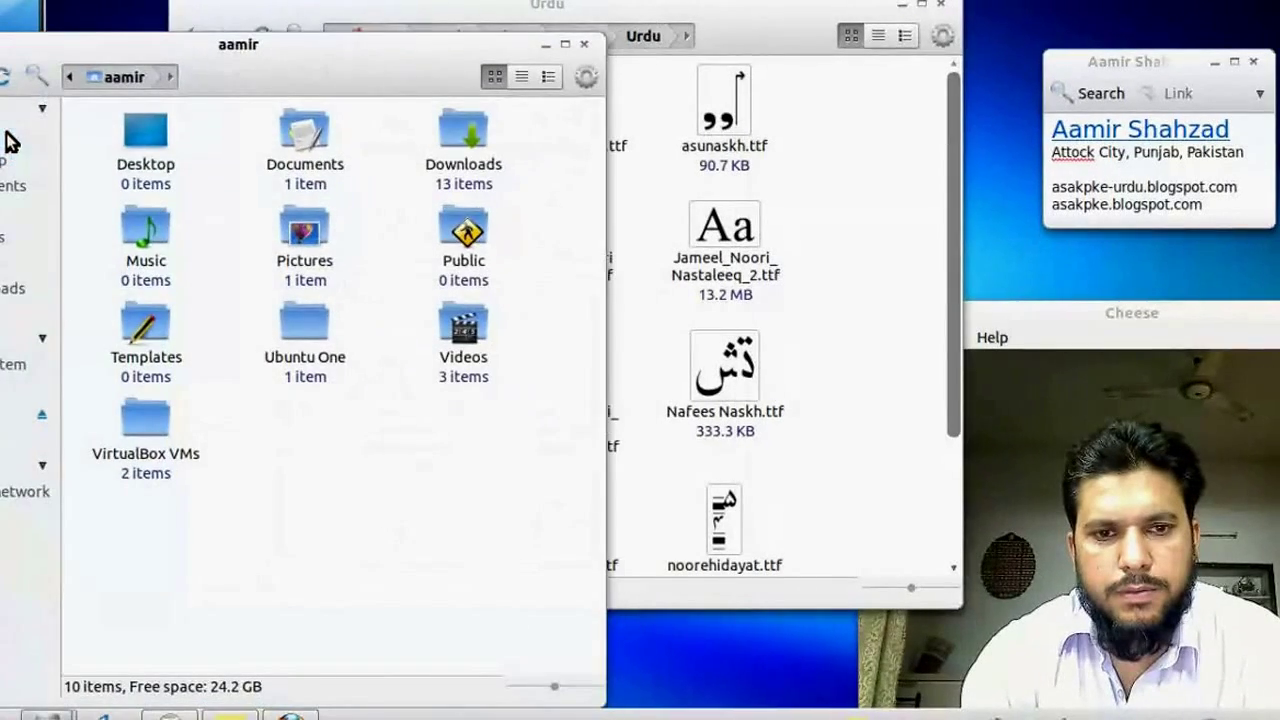
# Create a folder named "fonts" in the home folder and open it
pyautogui.rightClick(331, 491)
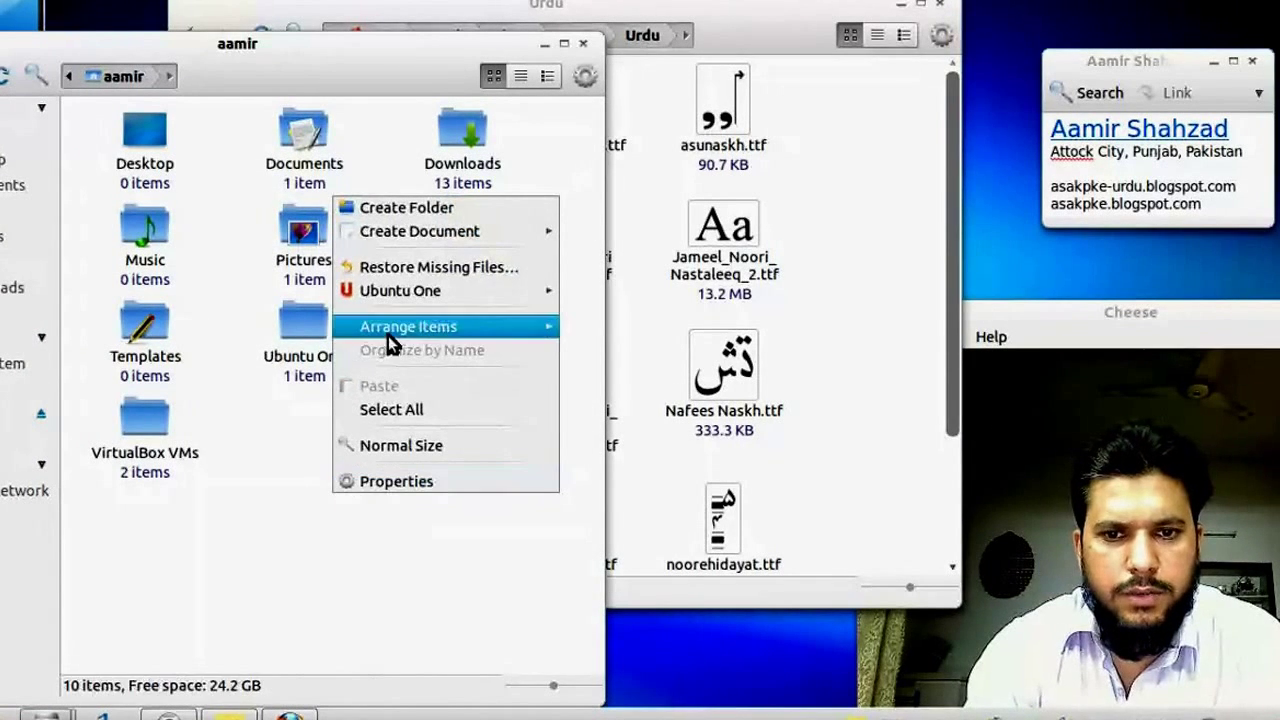
pyautogui.click(382, 211)
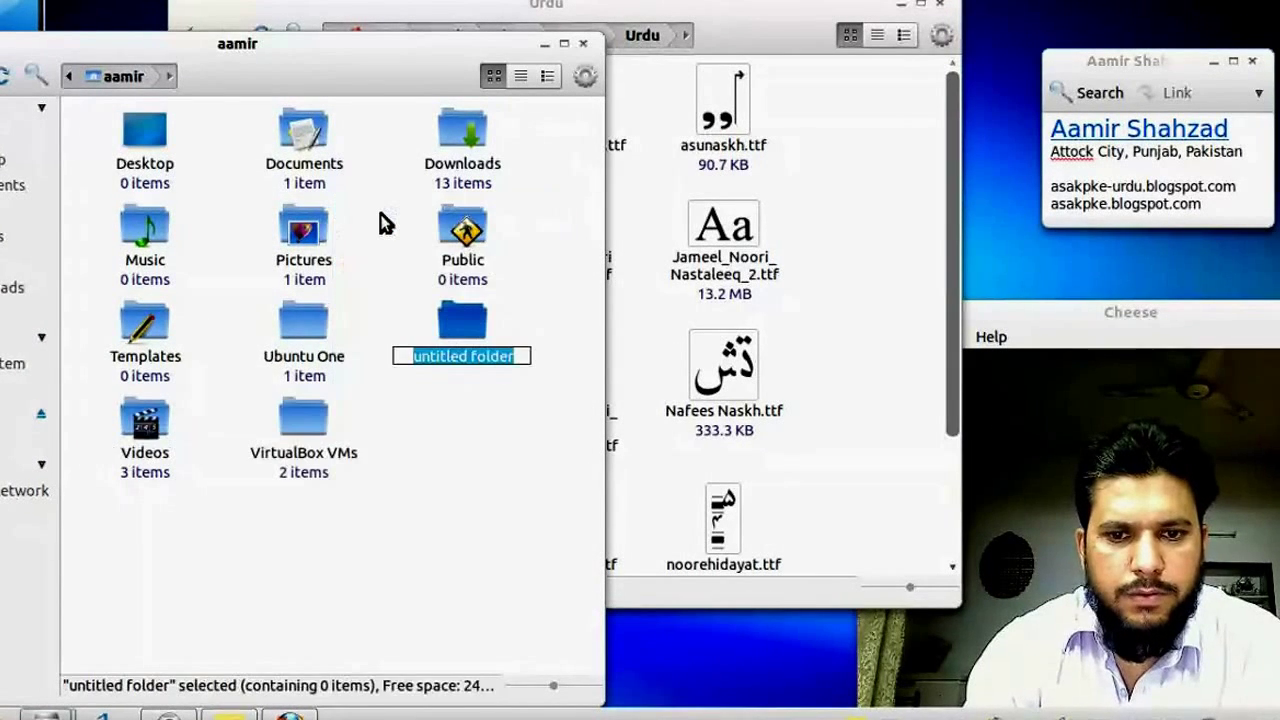
pyautogui.write('fo')
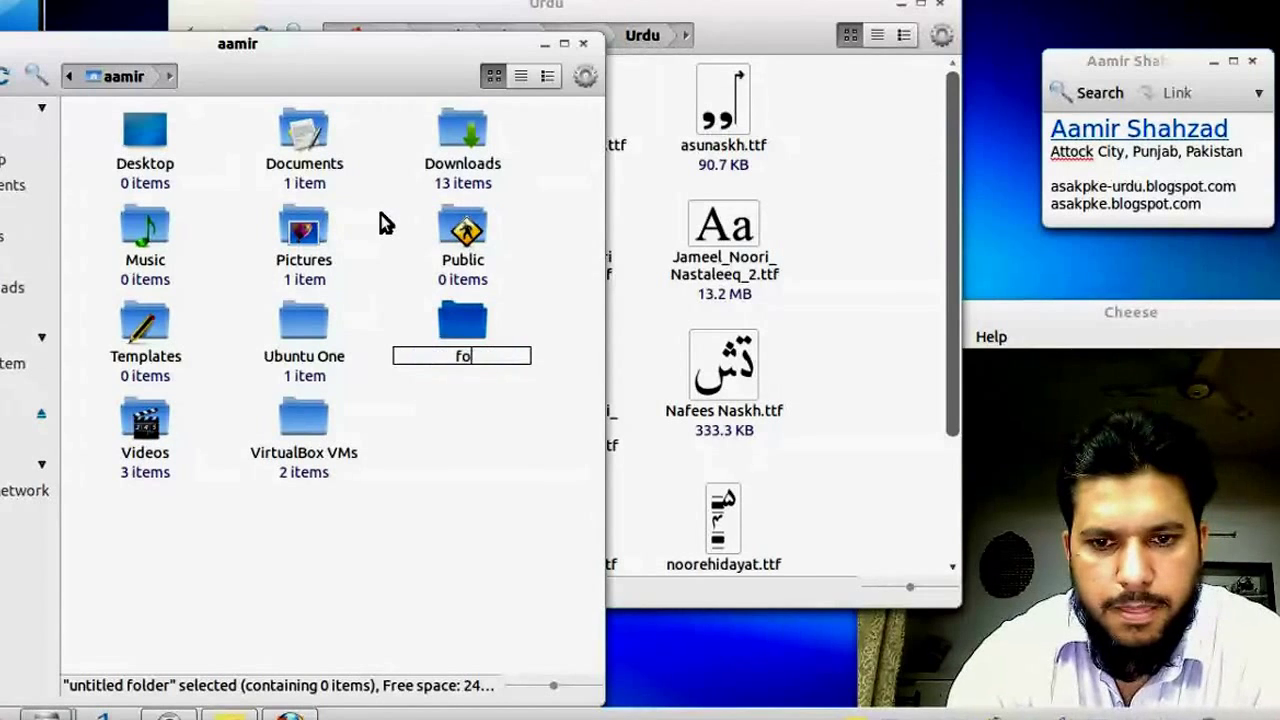
pyautogui.write('nts')
pyautogui.press('Return')
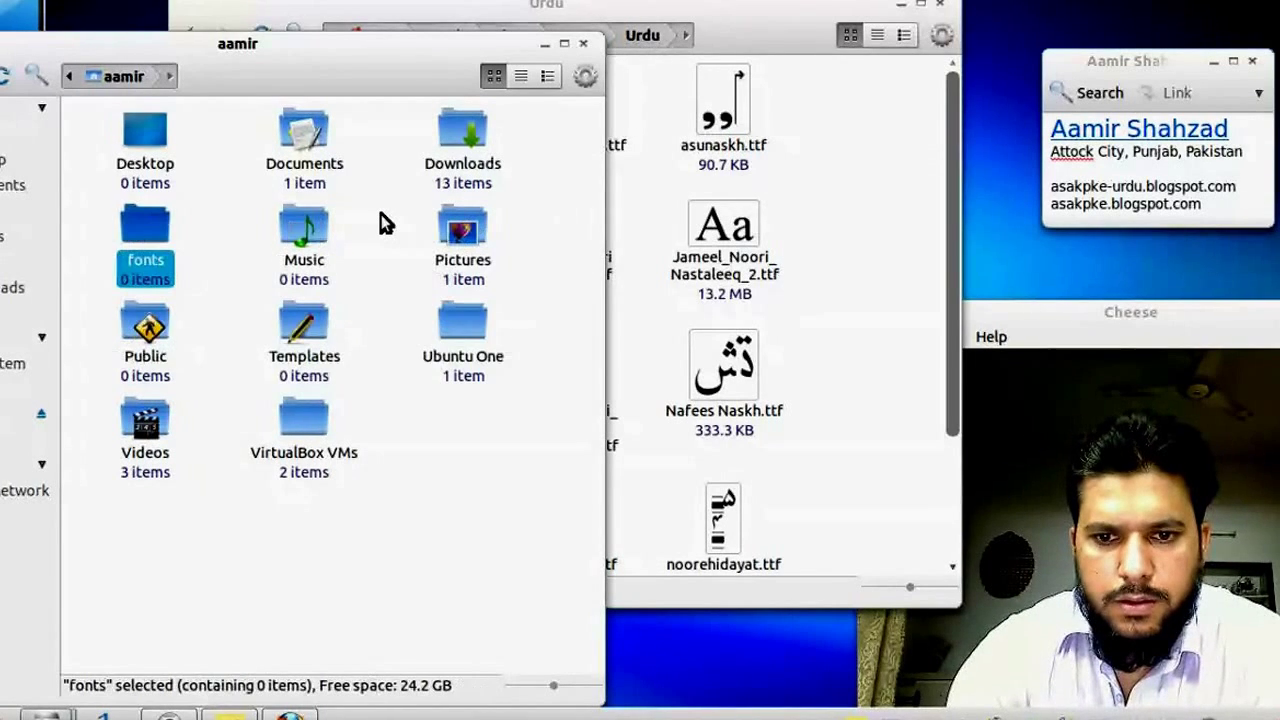
pyautogui.press('Return')
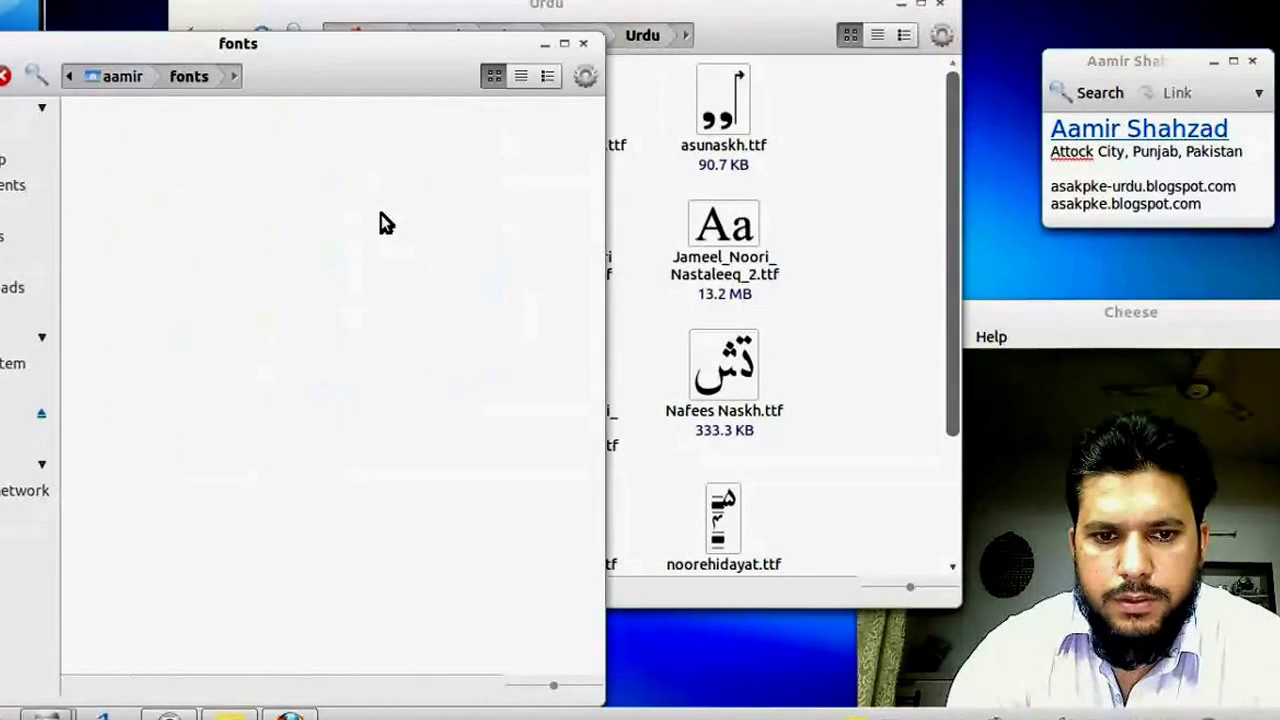
# Copy all the font files in the Urdu folder into the home directory's empty fonts folder
pyautogui.click(906, 268)
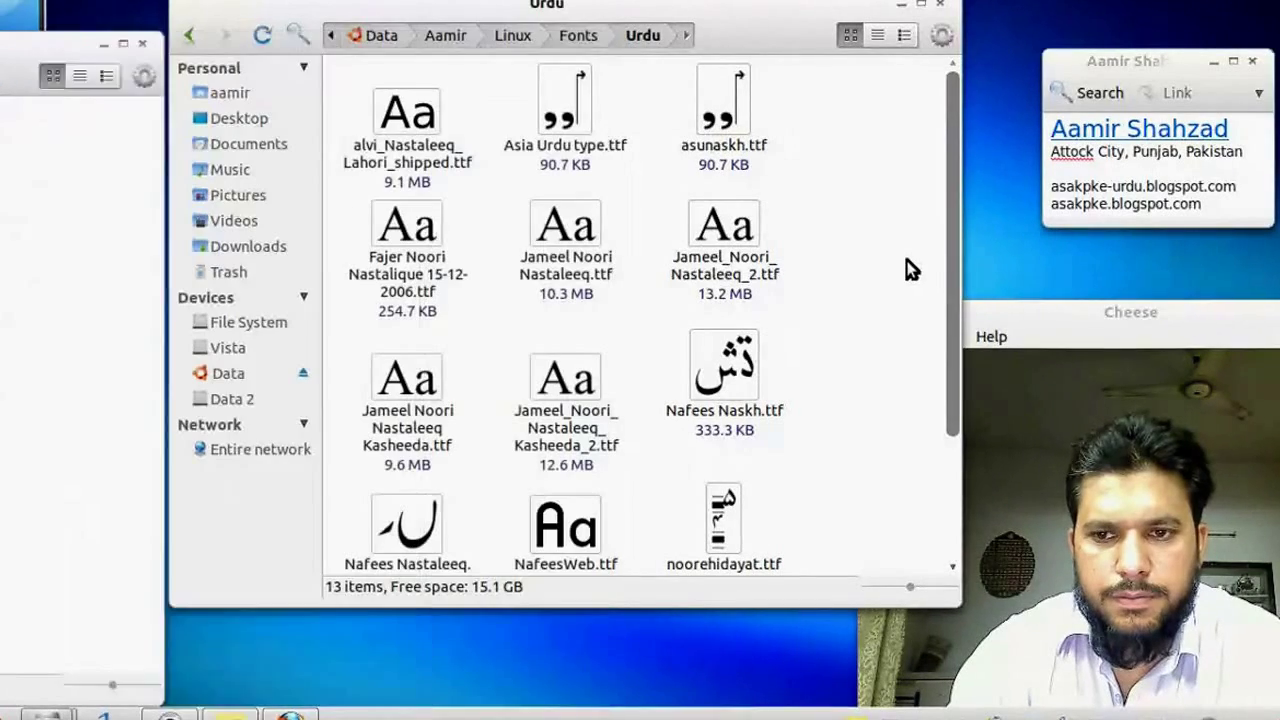
pyautogui.hotkey('ctrl', 'a')
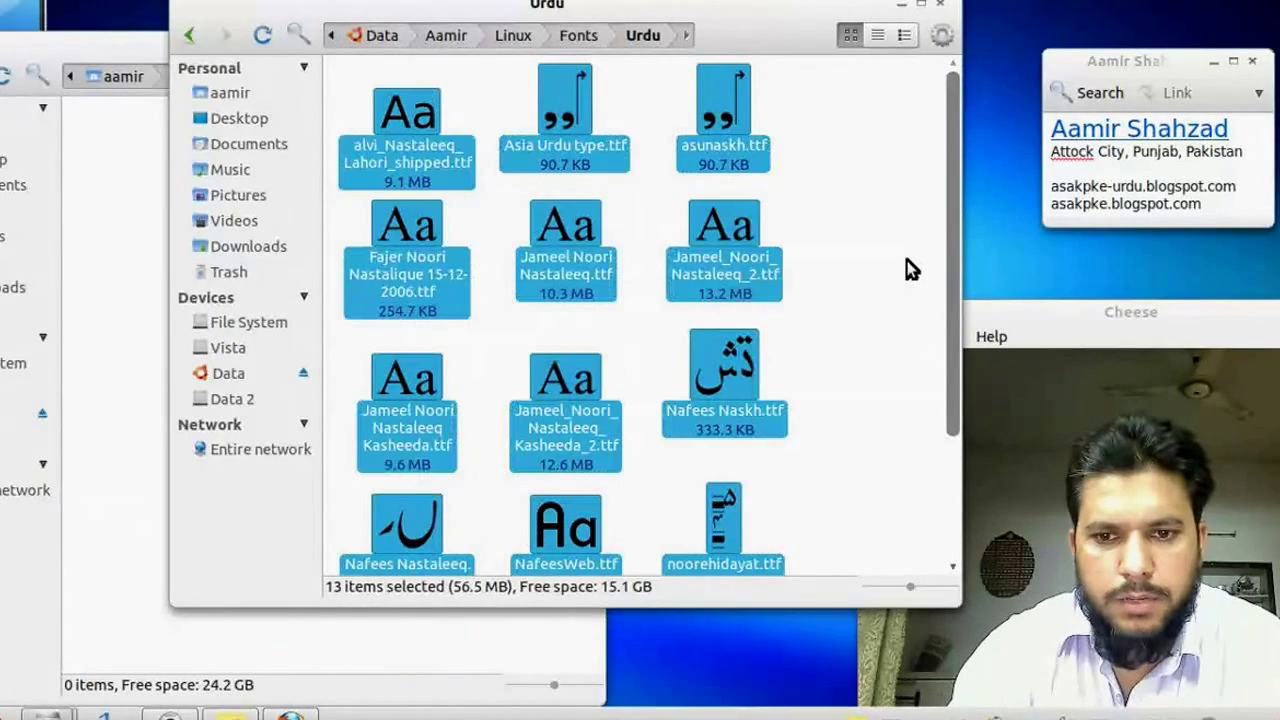
pyautogui.rightClick(713, 244)
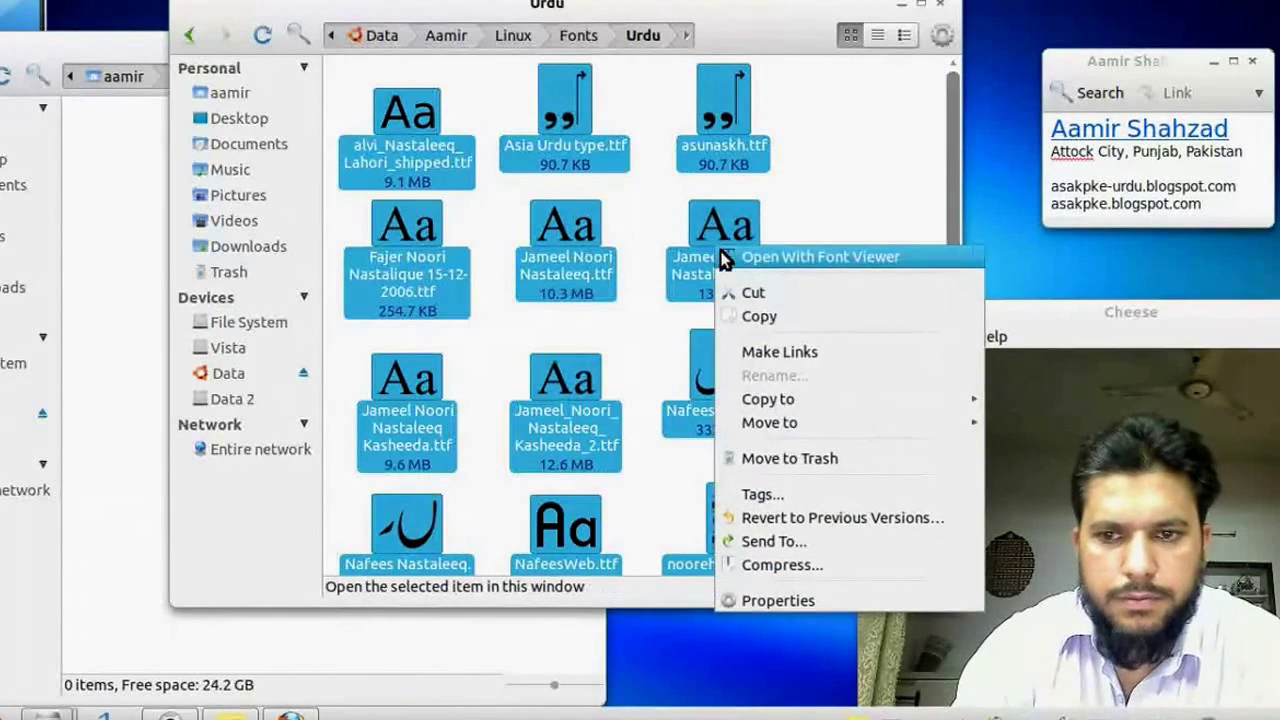
pyautogui.click(746, 314)
pyautogui.click(137, 253)
pyautogui.rightClick(137, 253)
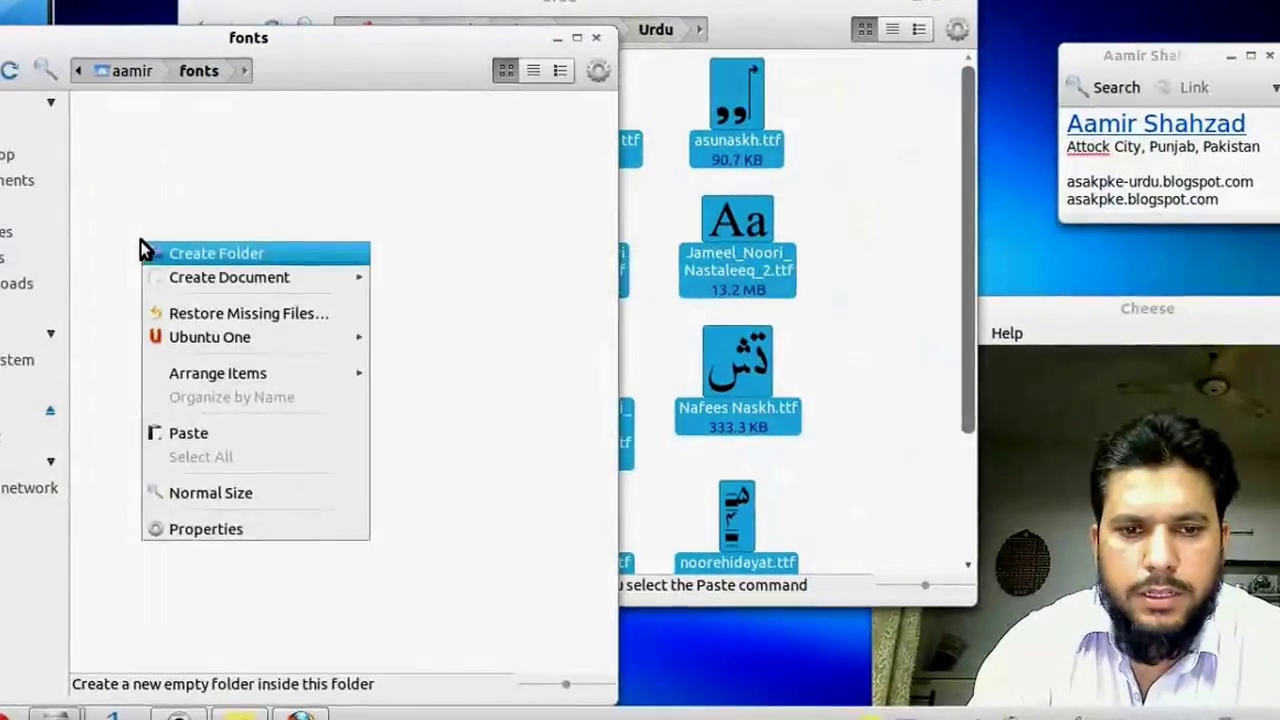
pyautogui.click(201, 430)
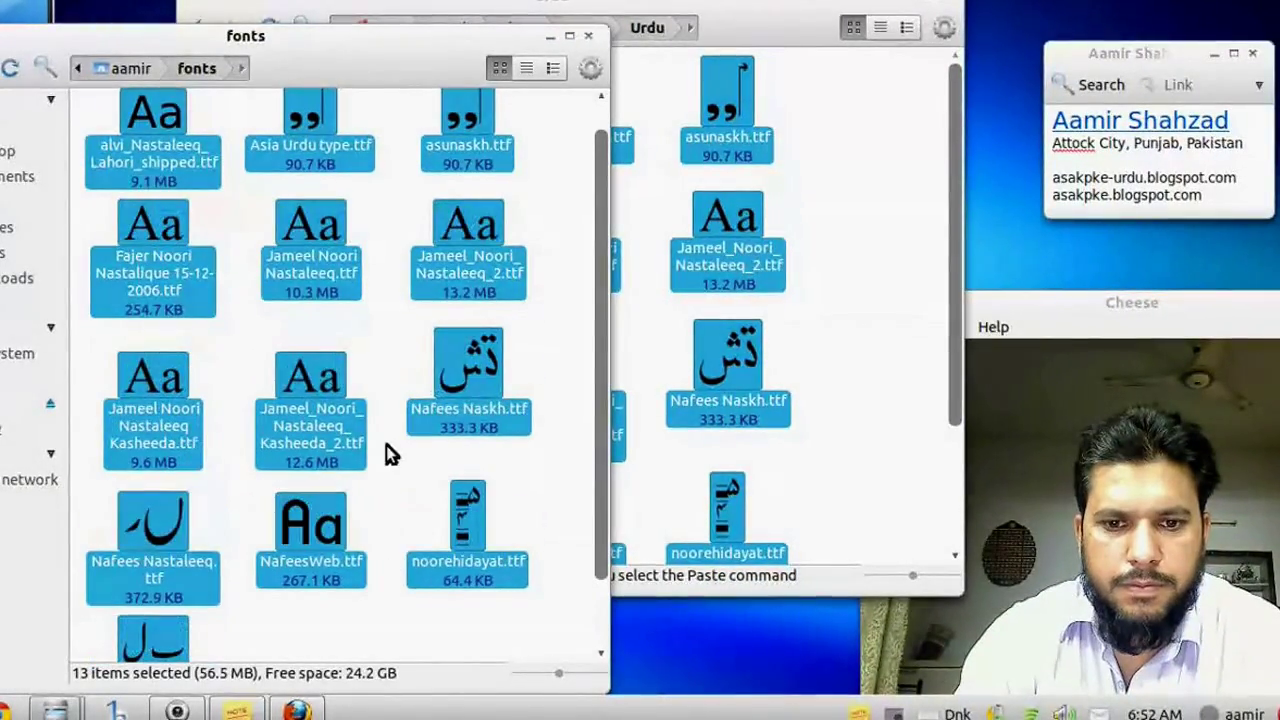
# Return to the home folder and rename the "fonts" folder as ".fonts"
pyautogui.click(407, 463)
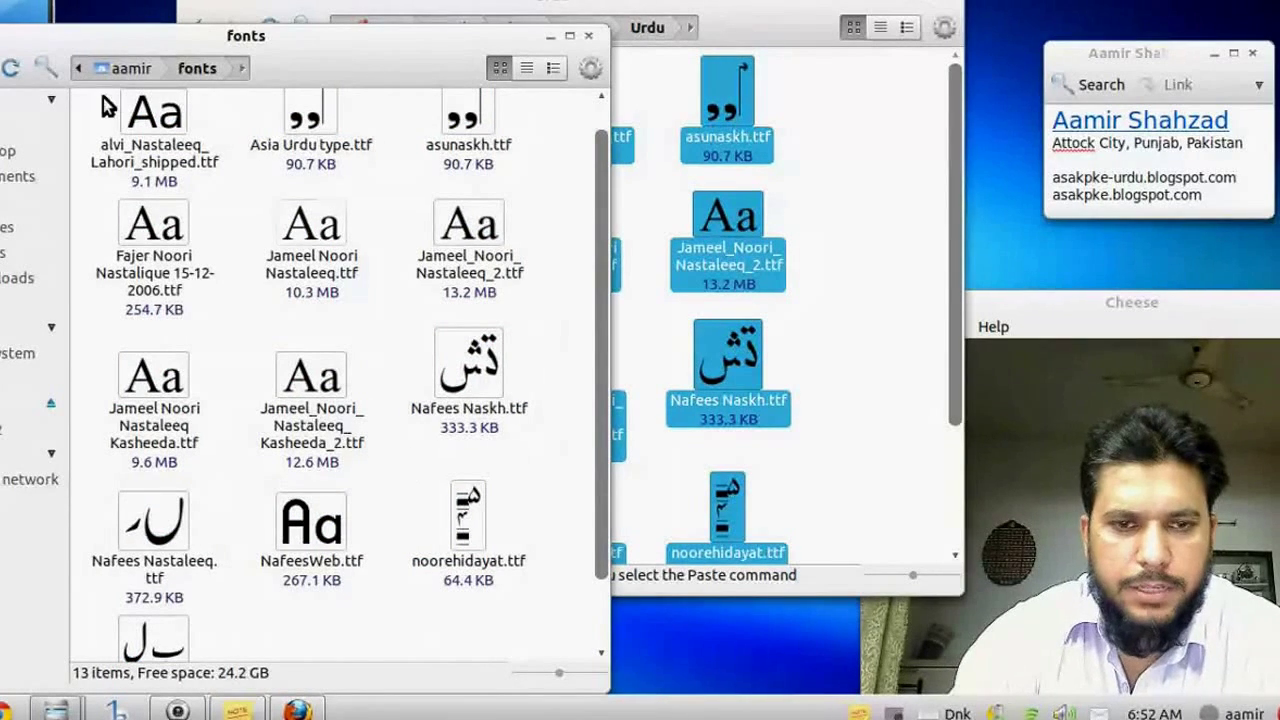
pyautogui.click(78, 68)
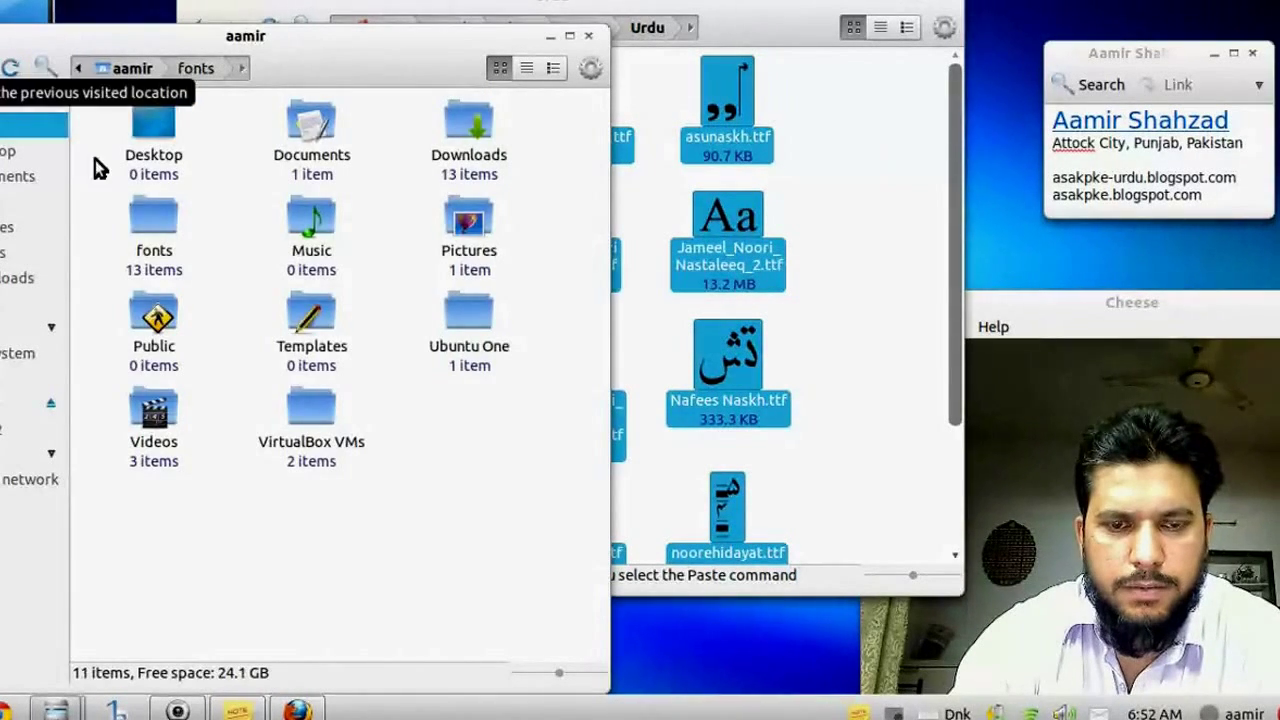
pyautogui.click(153, 220)
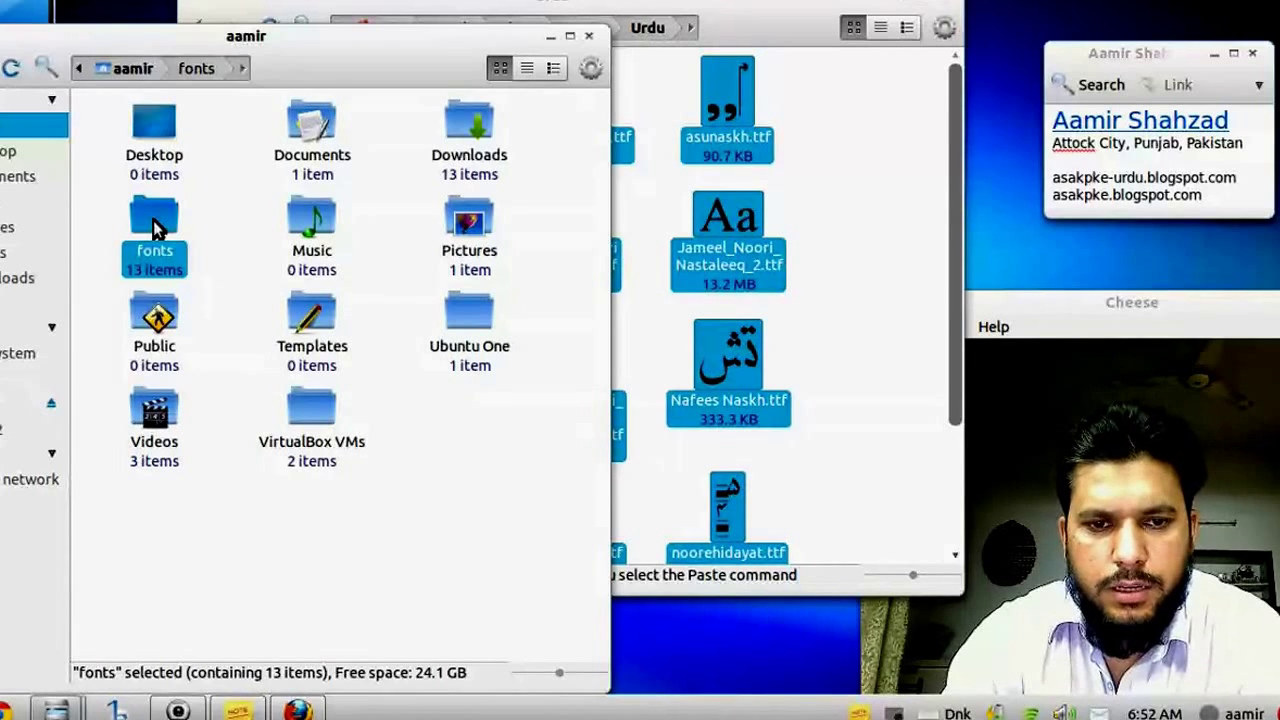
pyautogui.rightClick(153, 220)
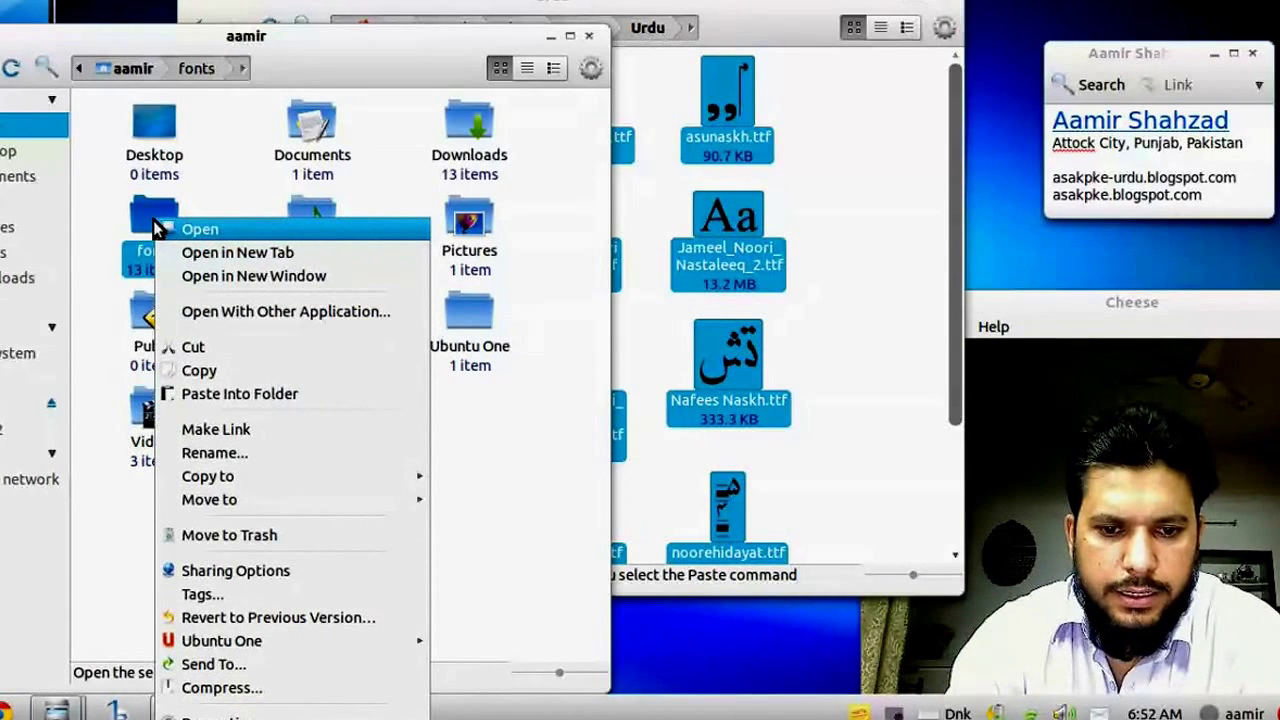
pyautogui.click(186, 452)
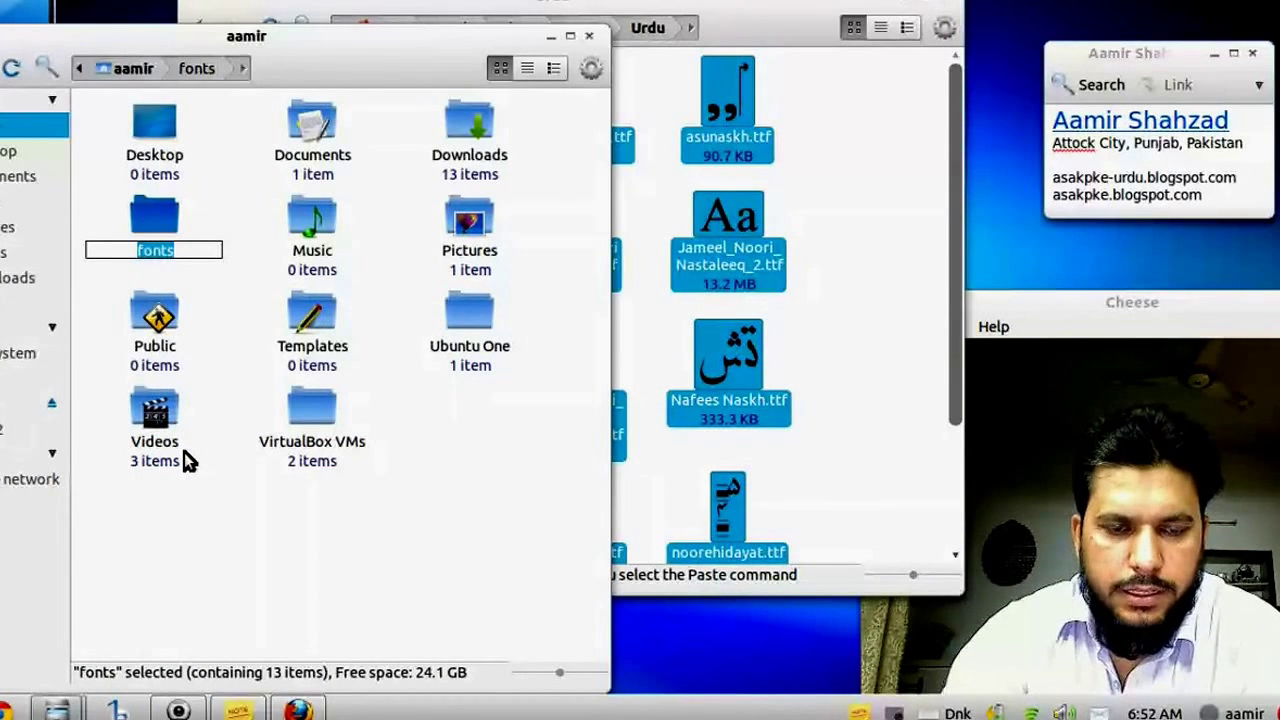
pyautogui.click(137, 250)
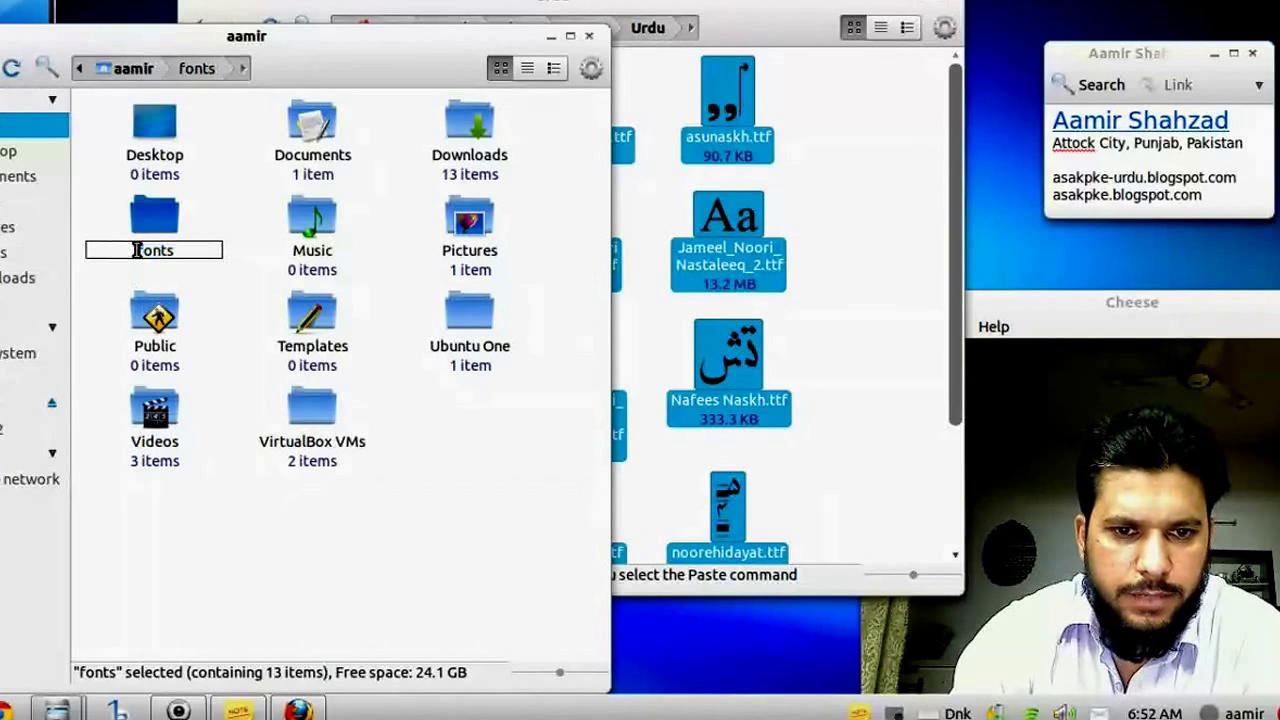
pyautogui.write('.')
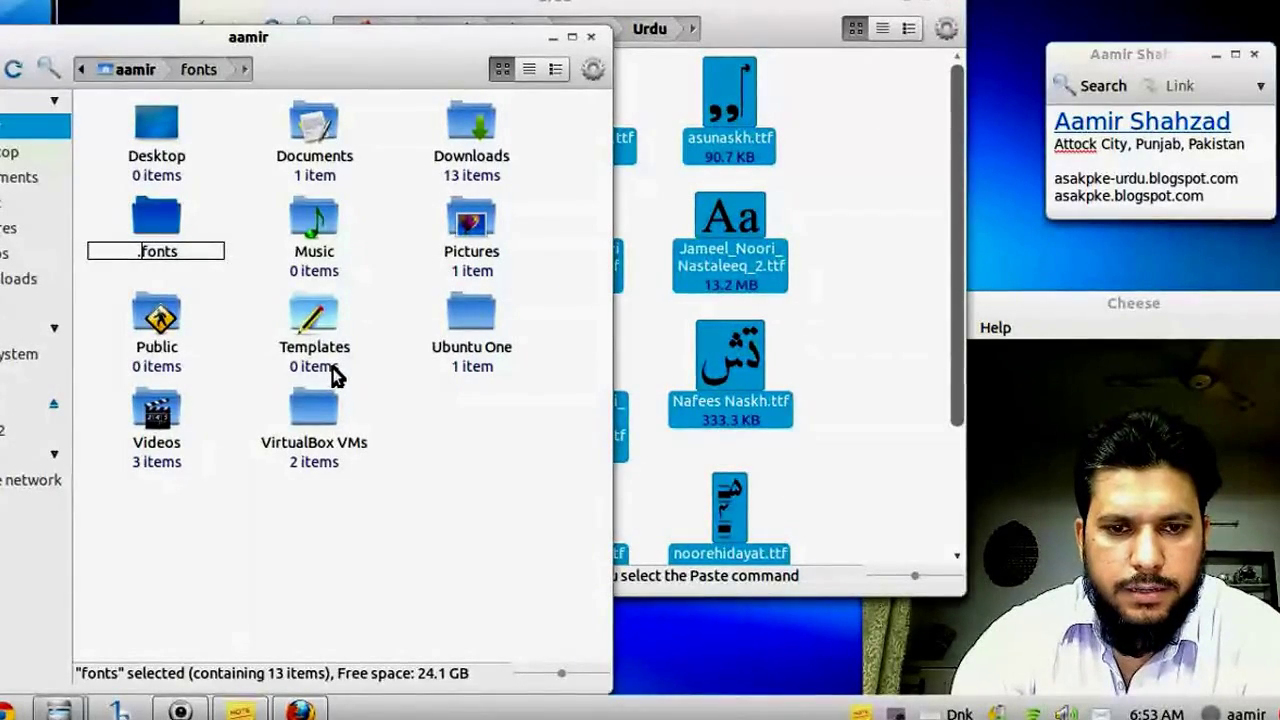
pyautogui.click(372, 569)
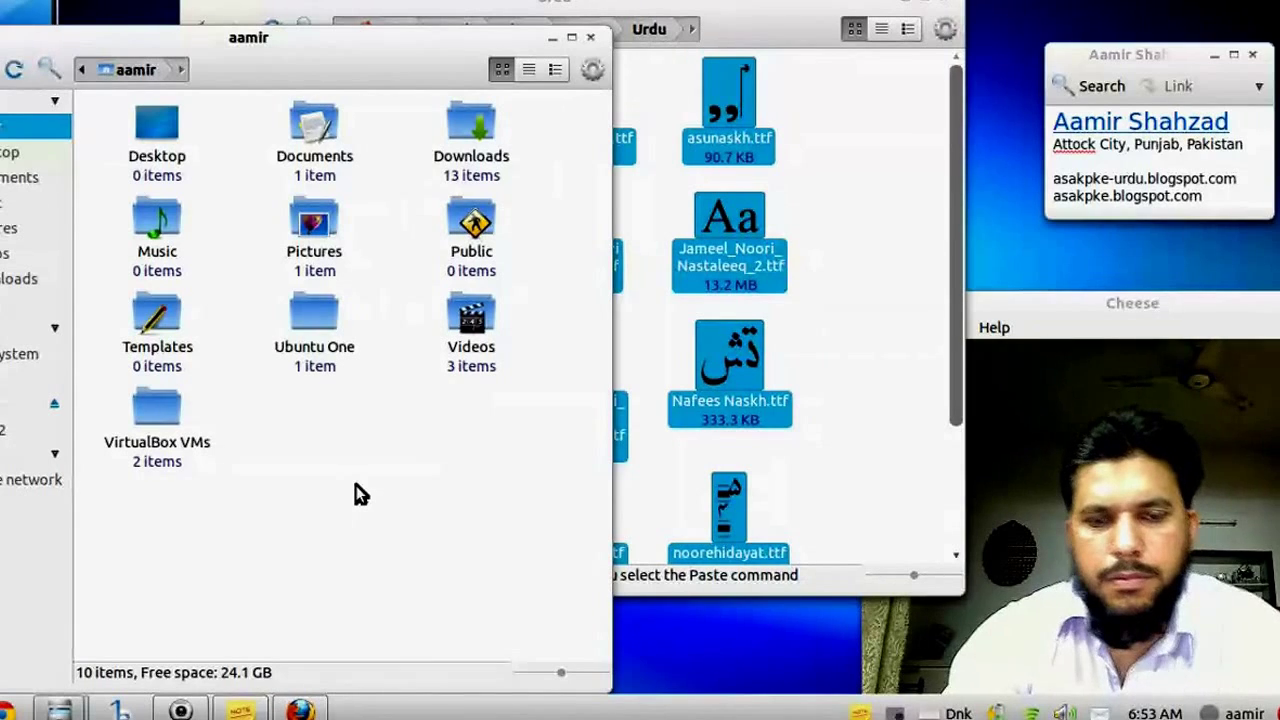
# Turn on the file manager's menu bar and show the hidden files in the home folder
pyautogui.click(592, 72)
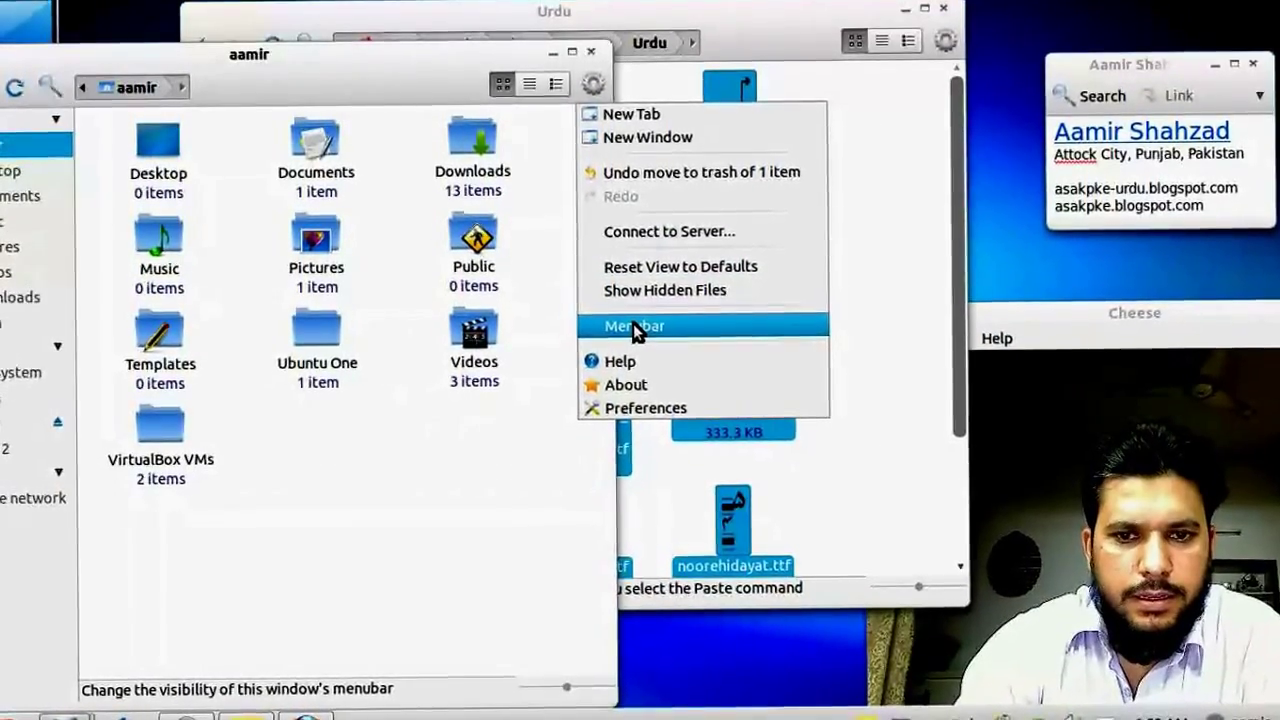
pyautogui.click(633, 325)
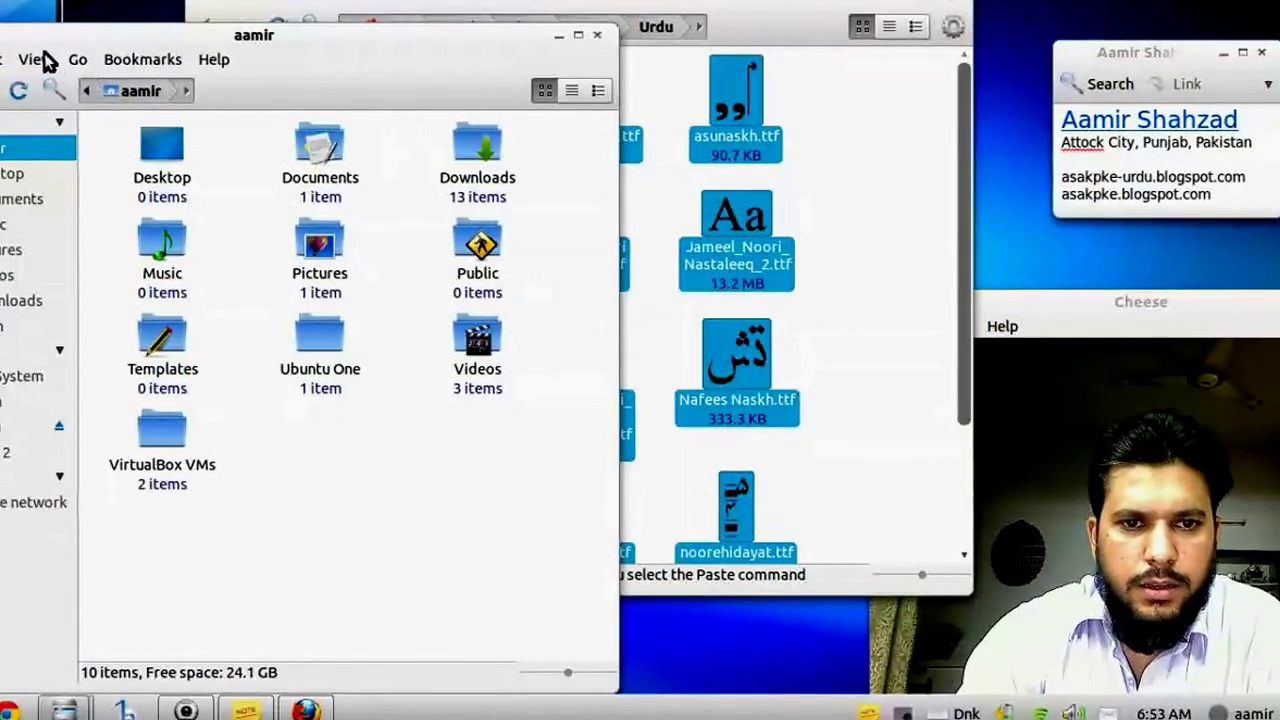
pyautogui.click(40, 60)
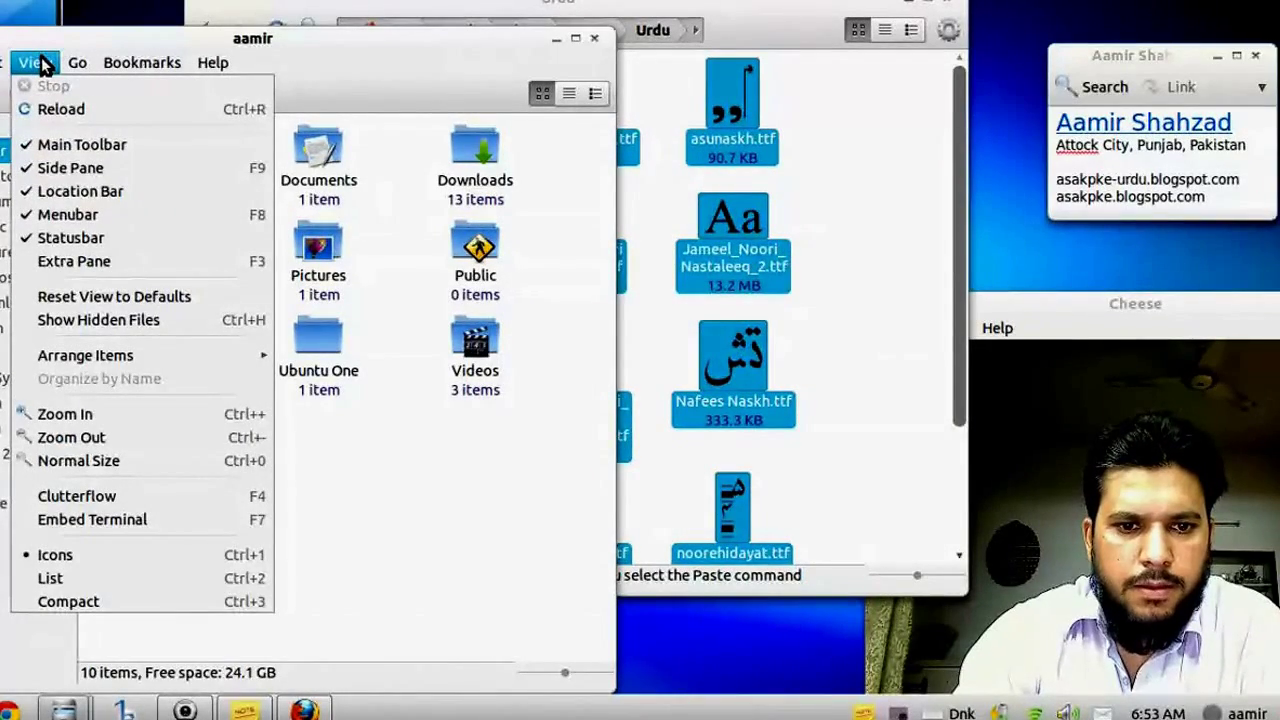
pyautogui.click(120, 321)
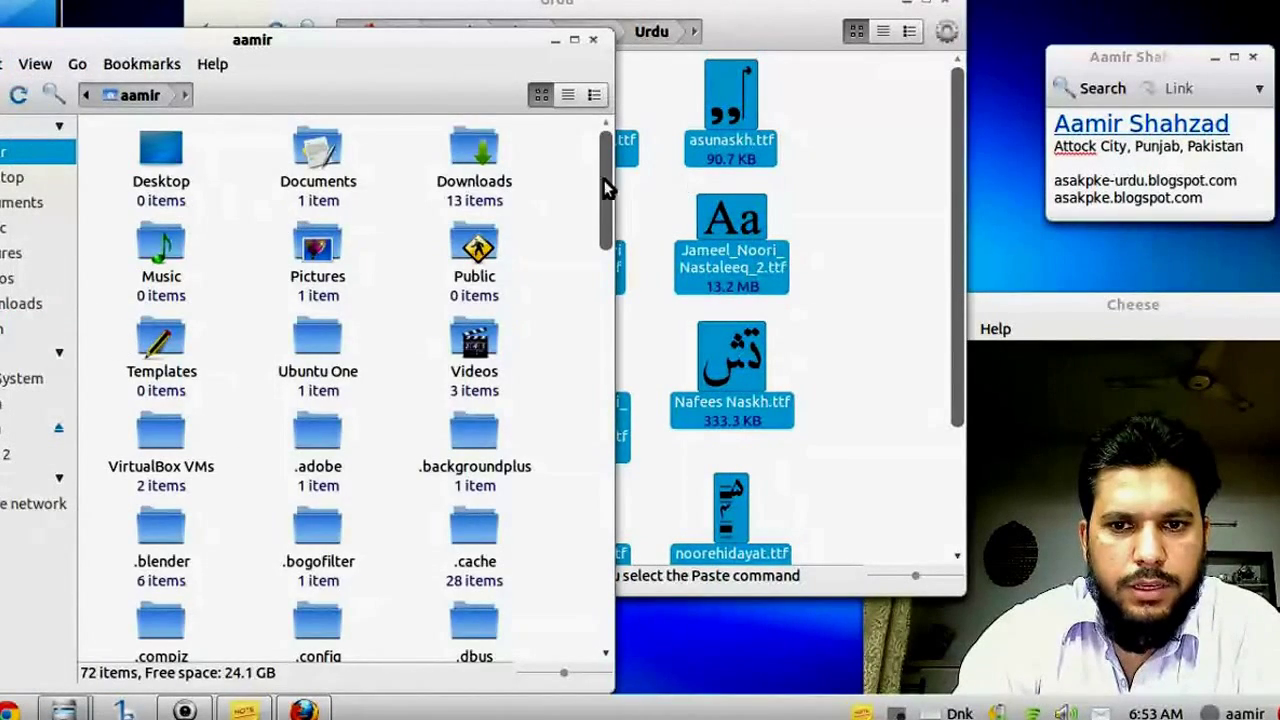
# Find the hidden .fonts folder in the home directory and open it to check the copied font files
pyautogui.moveTo(606, 177); pyautogui.dragTo(610, 214)
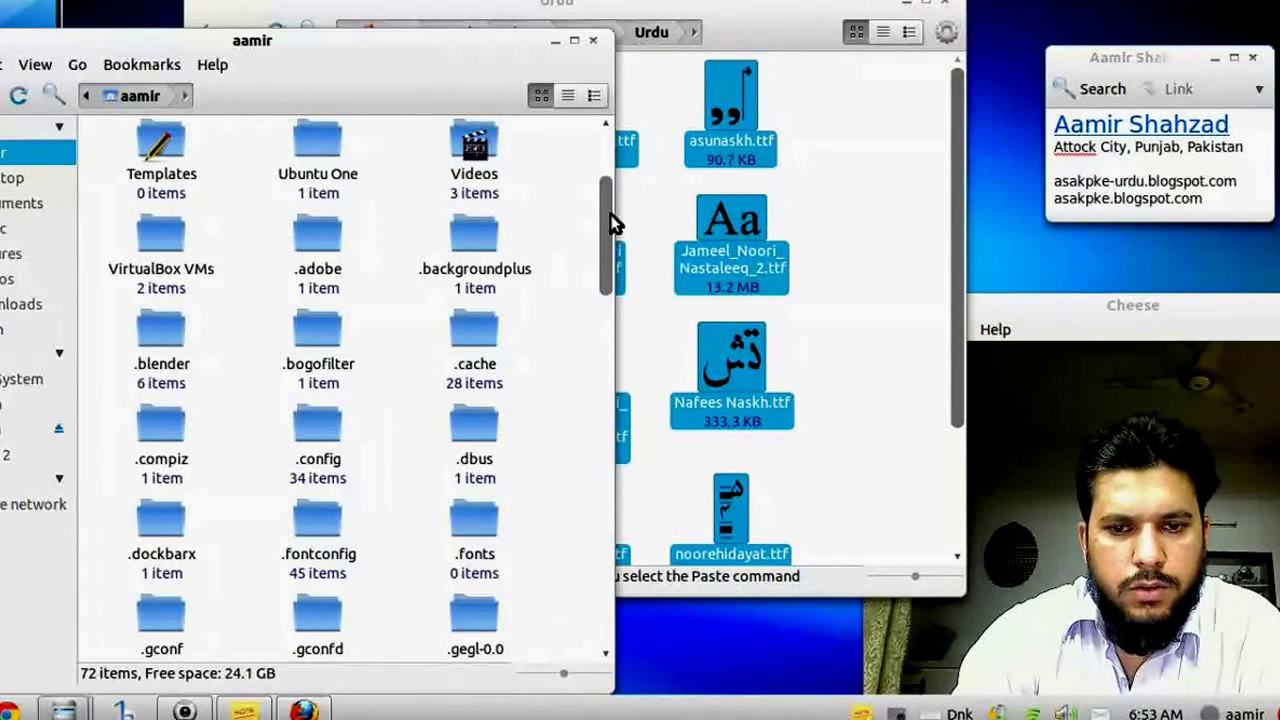
pyautogui.moveTo(610, 213); pyautogui.dragTo(607, 288)
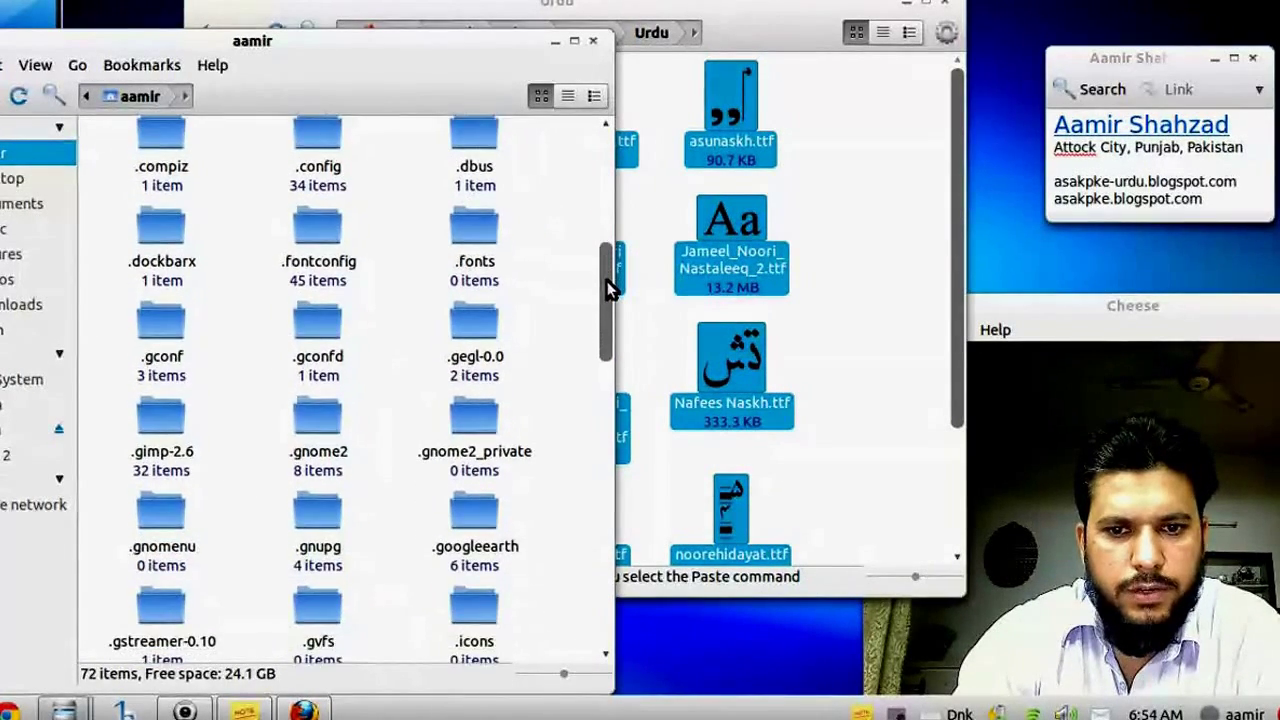
pyautogui.click(478, 248)
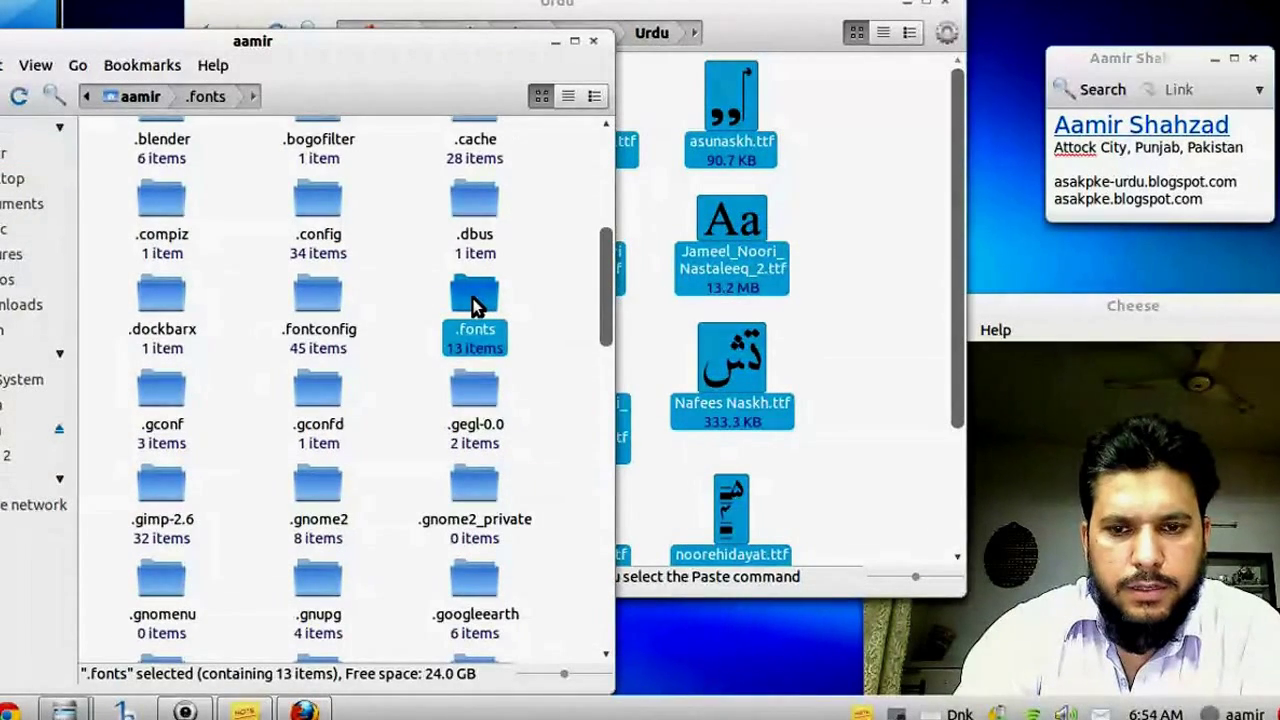
pyautogui.doubleClick(478, 307)
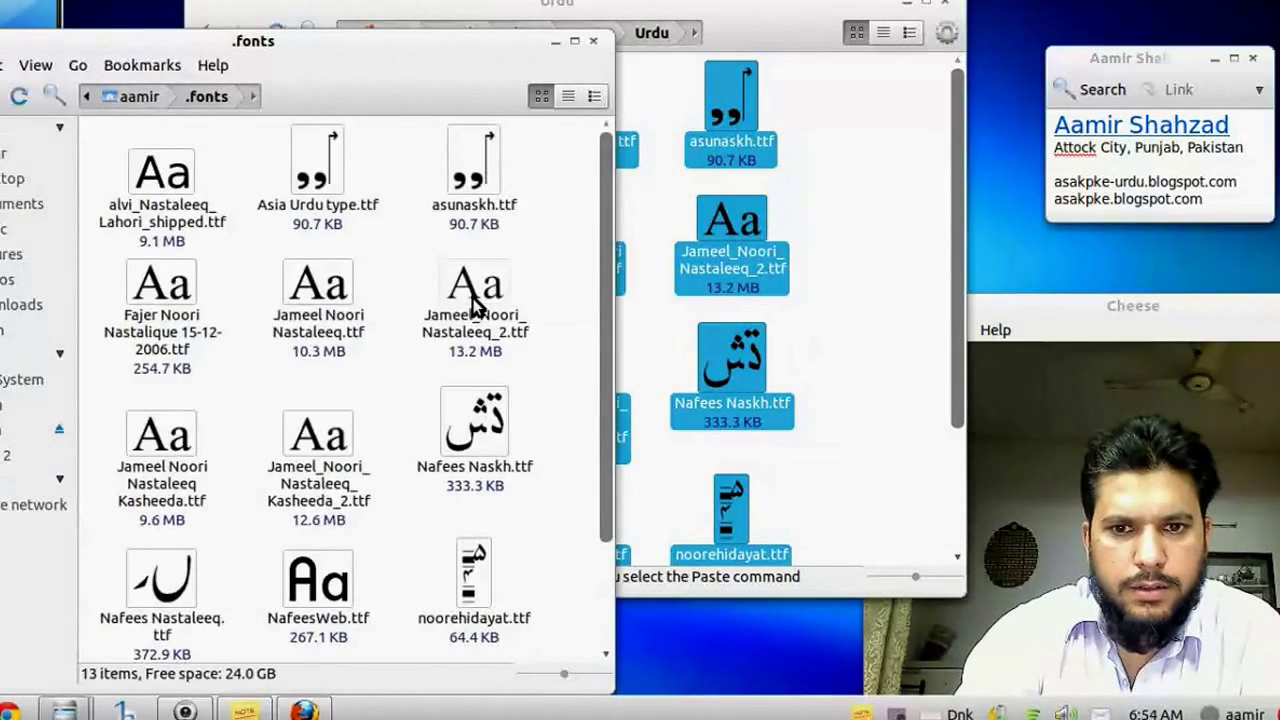
pyautogui.moveTo(610, 180)
pyautogui.mouseDown()
pyautogui.moveTo(599, 234)
pyautogui.moveTo(599, 192)
pyautogui.mouseUp()
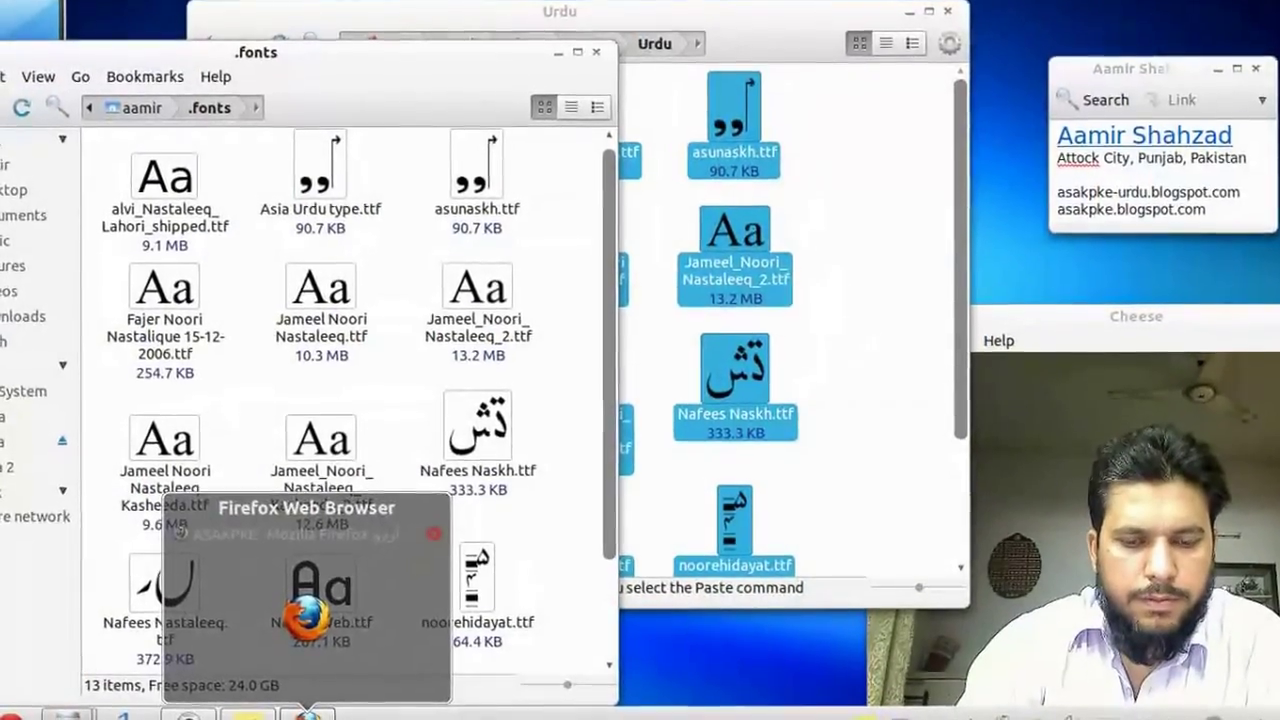
# Switch to Firefox to view how the Urdu blog page renders, and close both file manager windows
pyautogui.click(305, 714)
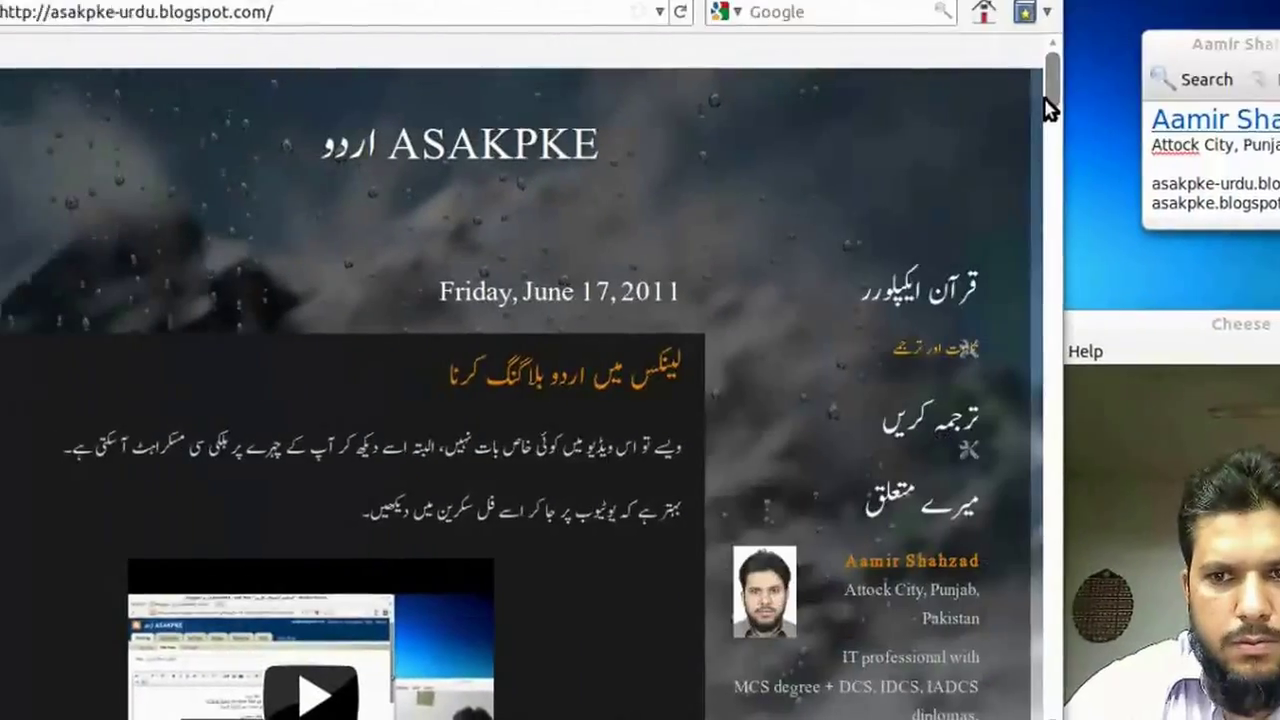
pyautogui.moveTo(1043, 106); pyautogui.dragTo(1055, 243)
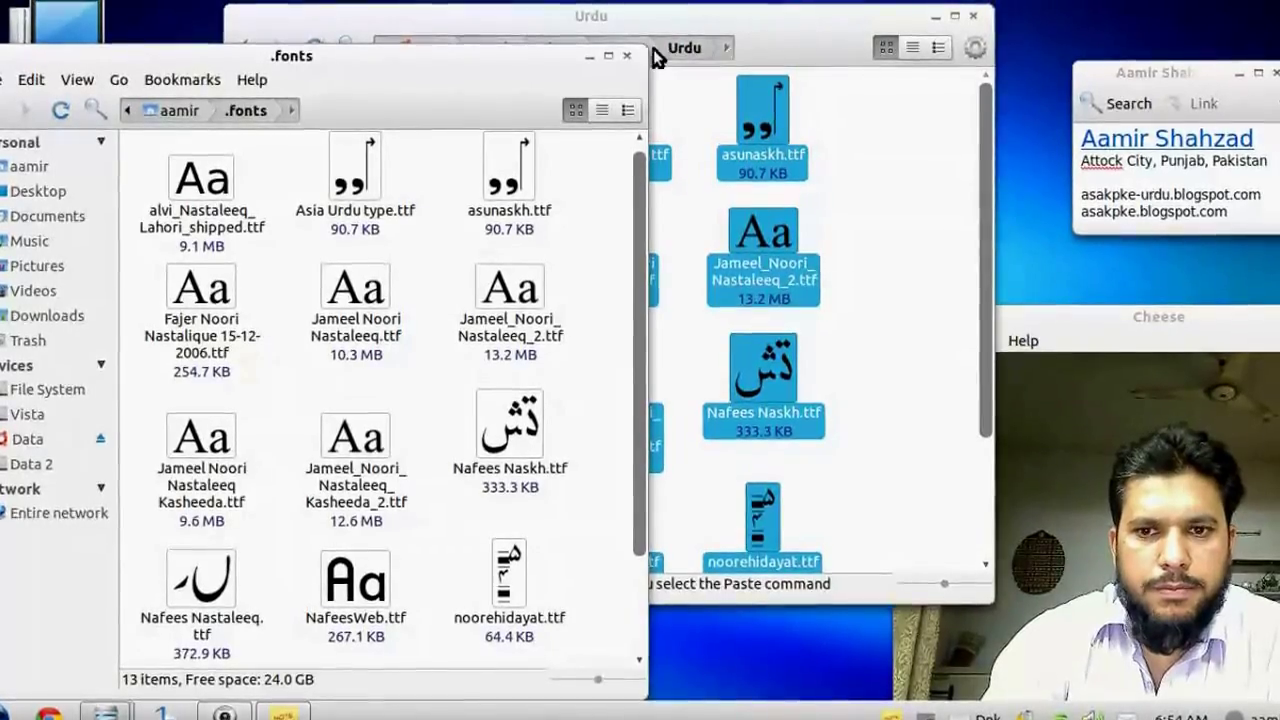
pyautogui.click(627, 55)
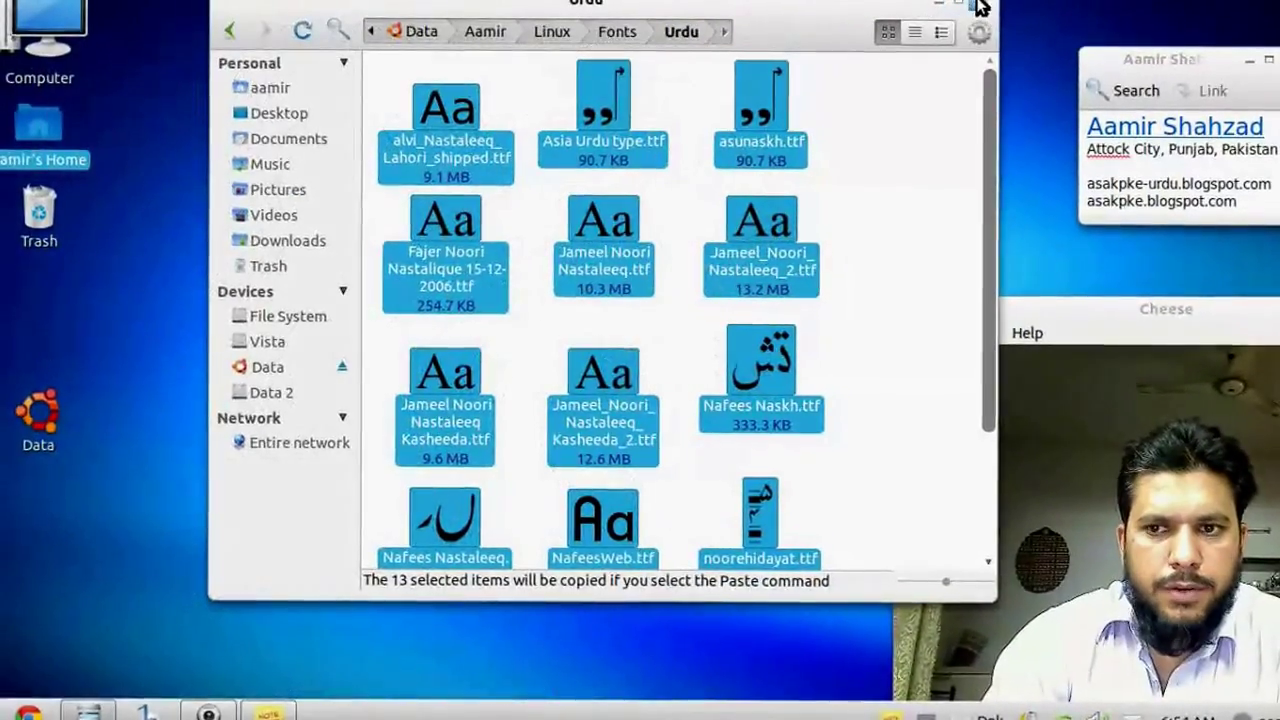
pyautogui.click(980, 7)
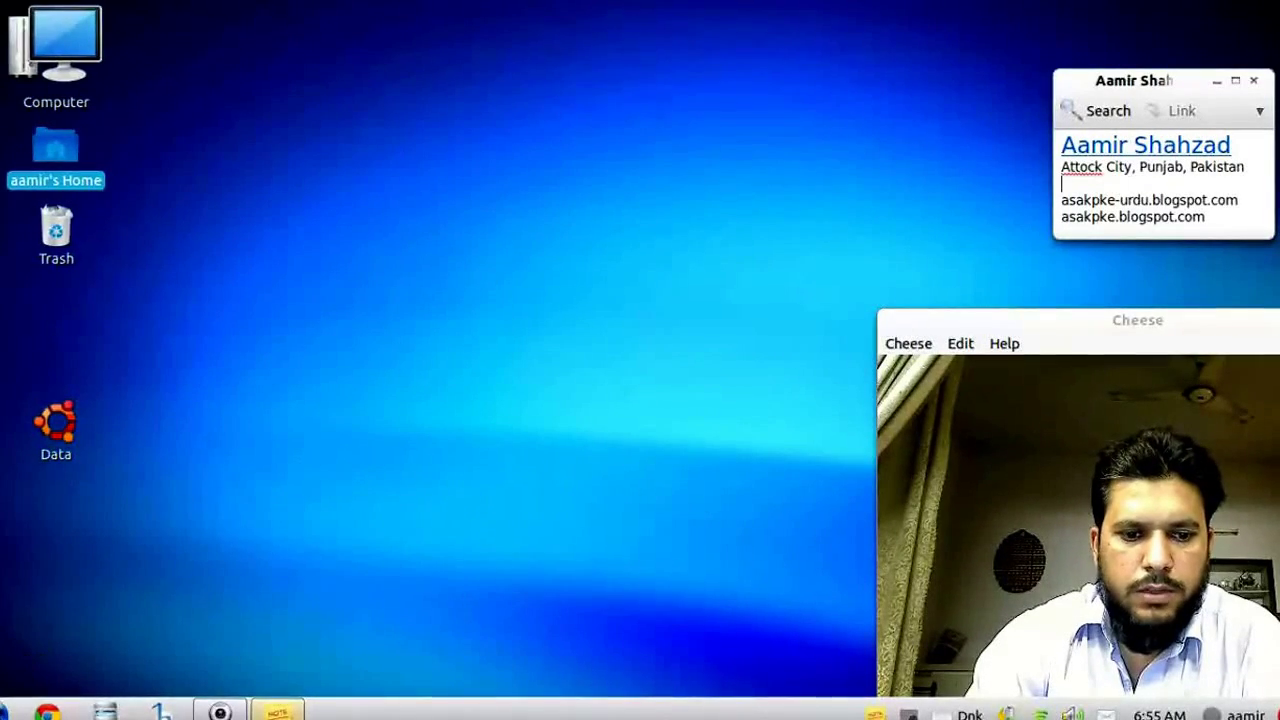
# Open Ubuntu Software Center and search the available software for "firefox"
pyautogui.press('super')
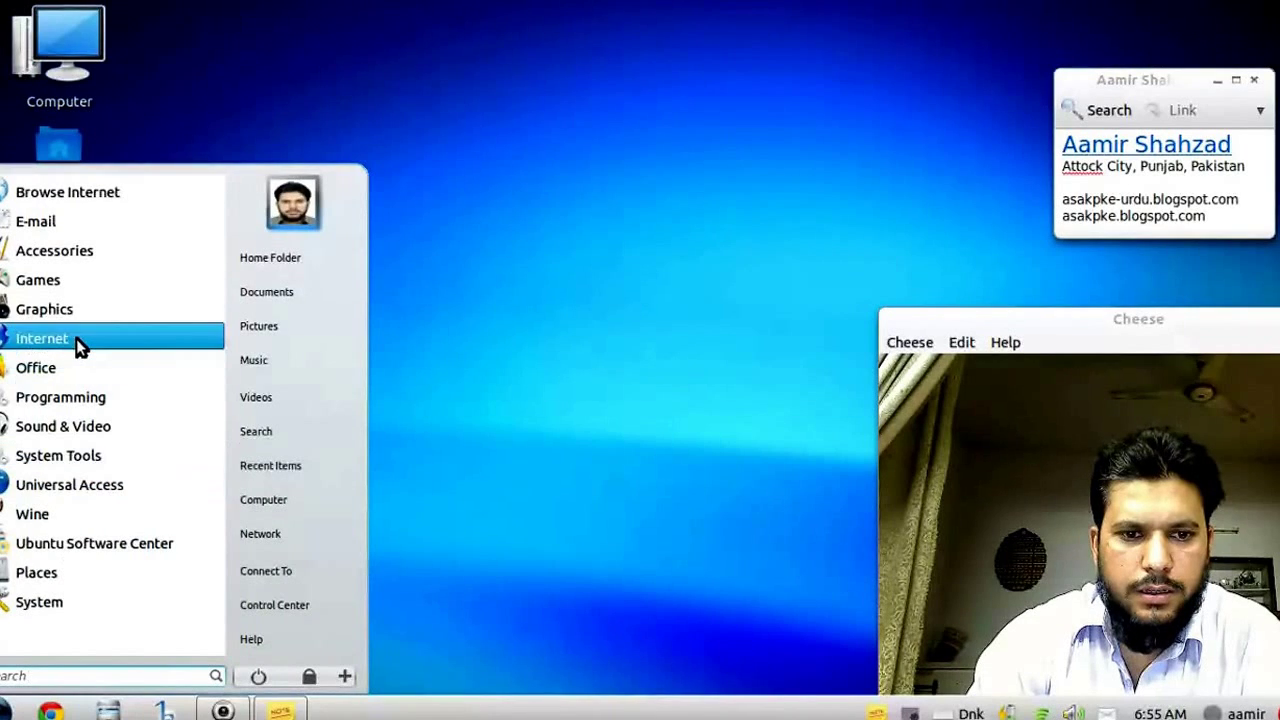
pyautogui.click(83, 545)
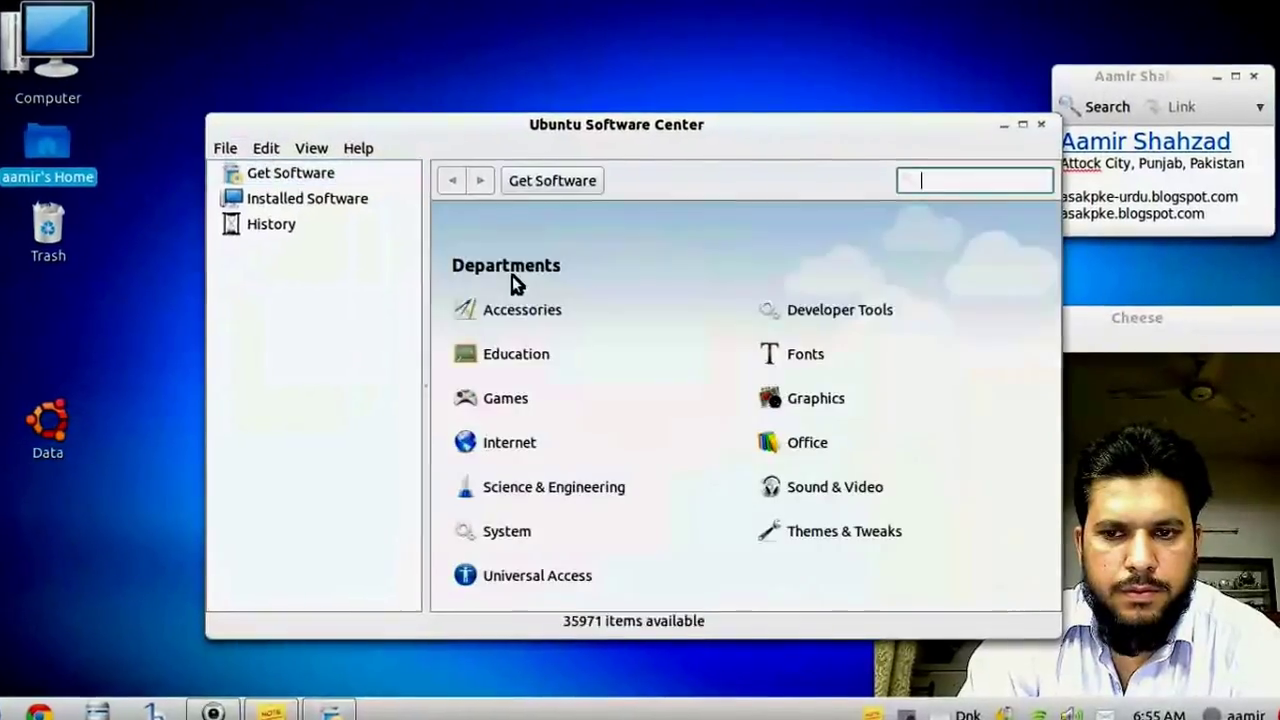
pyautogui.moveTo(507, 123); pyautogui.dragTo(366, 109)
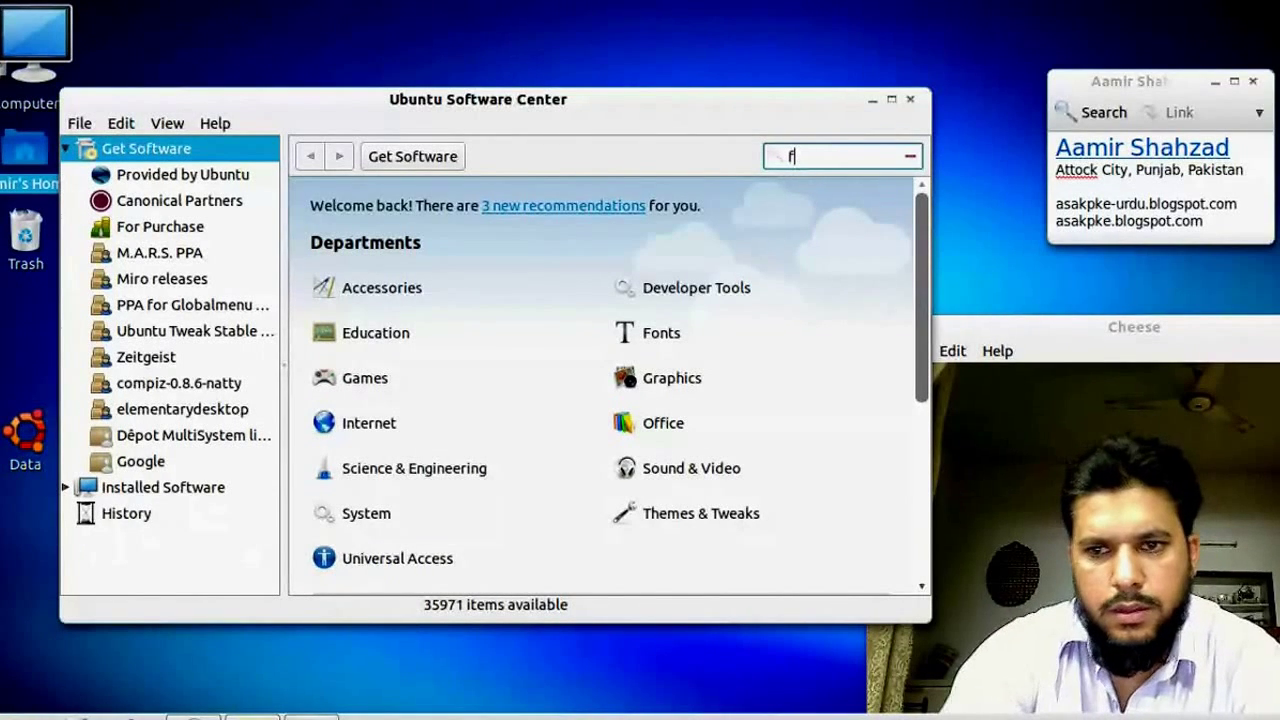
pyautogui.write('irefo')
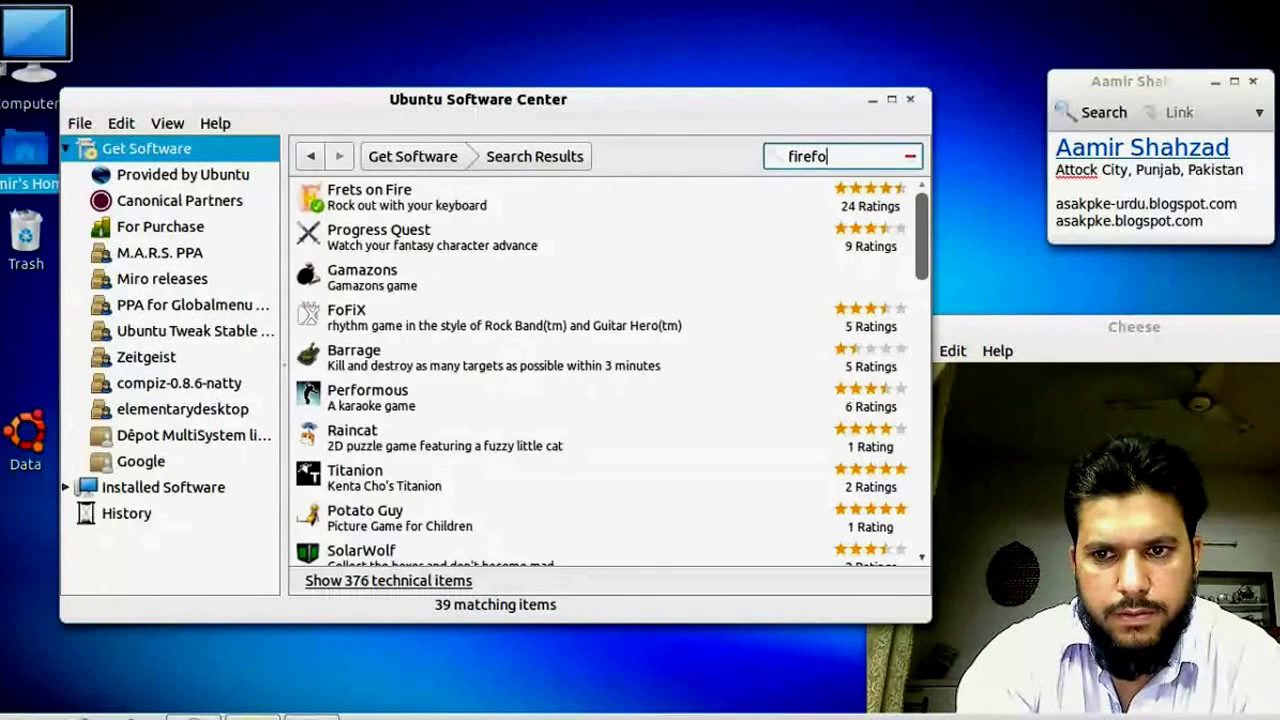
pyautogui.write('x')
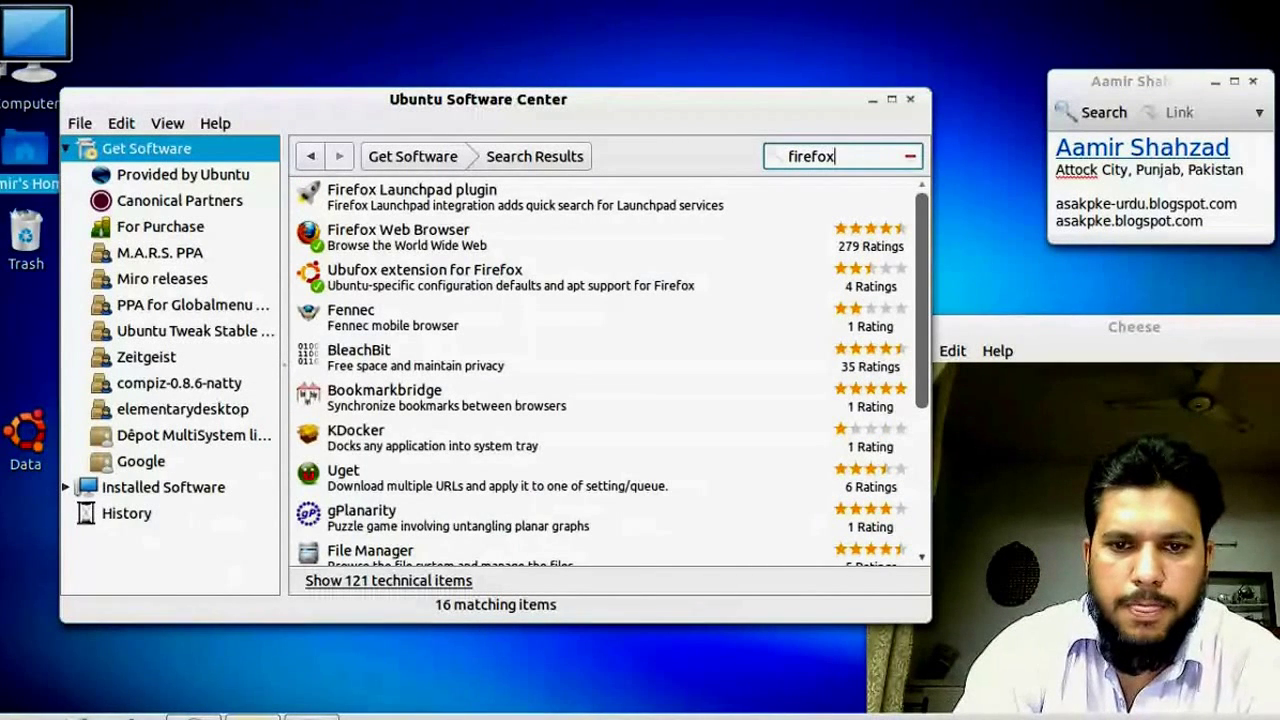
# Examine the remove and install options for Firefox Web Browser and Fennec, and close the Software Center
pyautogui.click(481, 243)
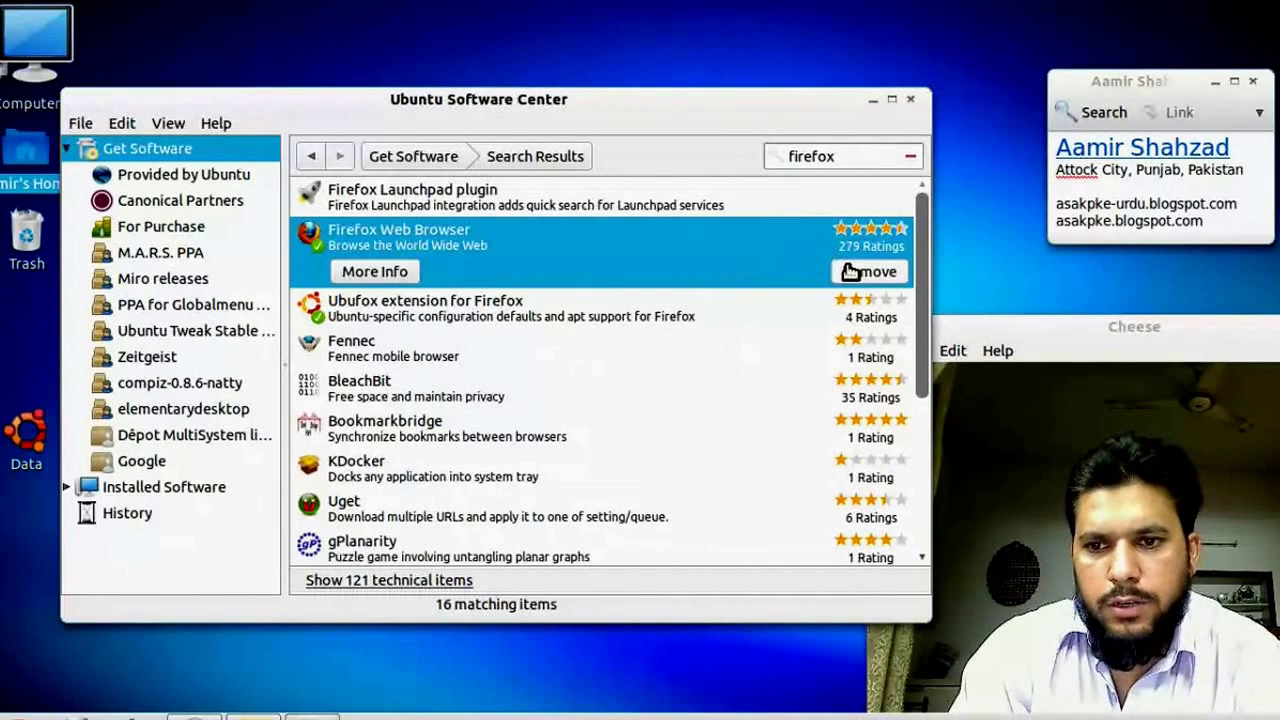
pyautogui.click(532, 349)
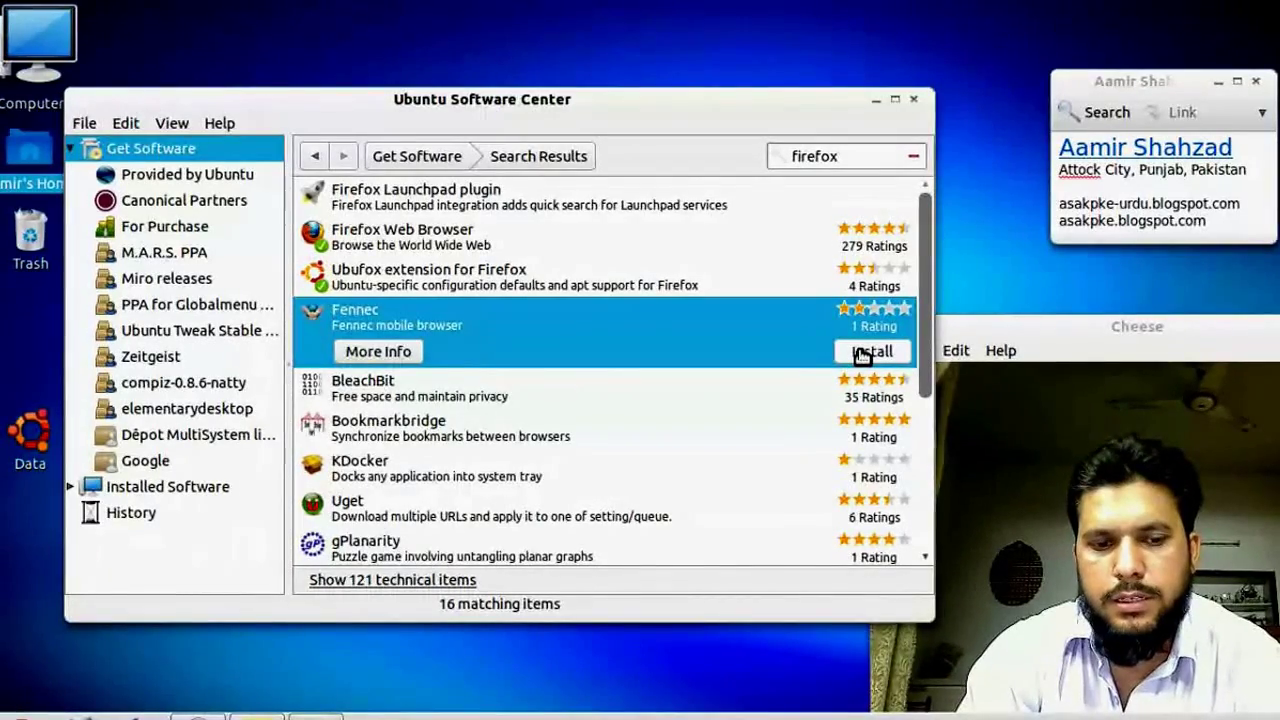
pyautogui.click(915, 99)
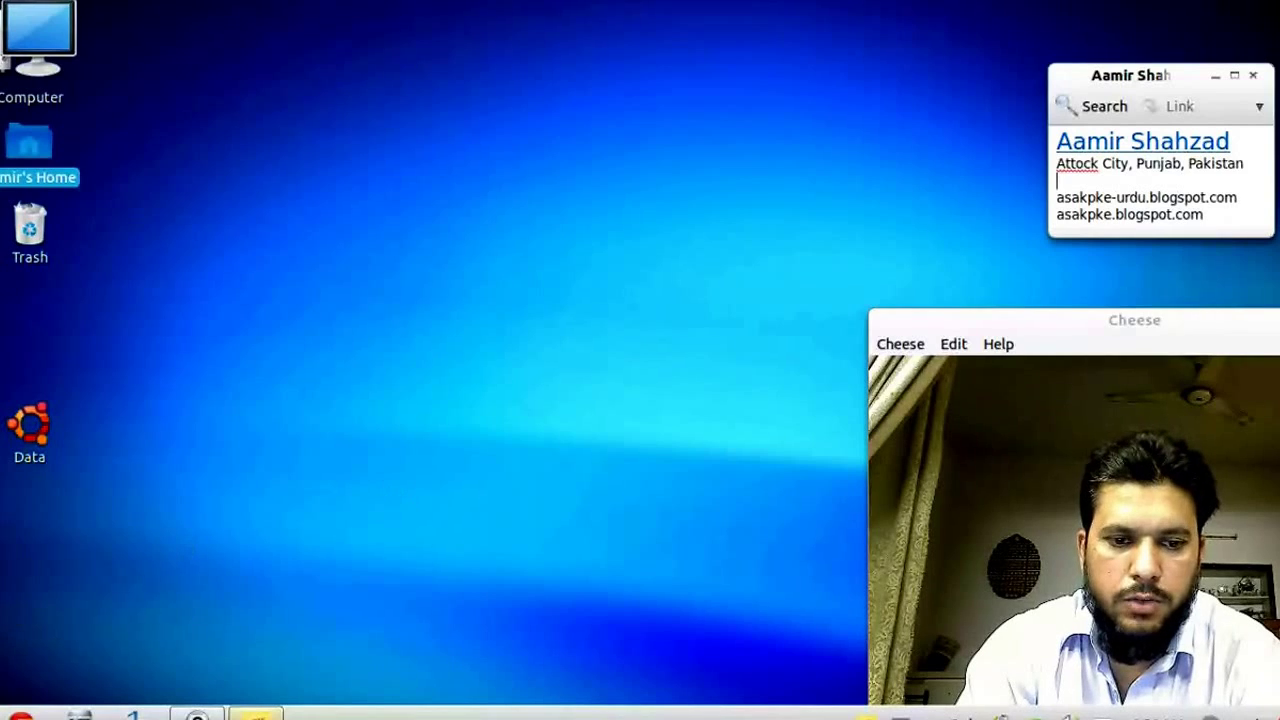
# Open the Control Center's Keyboard preferences and show the list of keyboard layouts
pyautogui.click(20, 714)
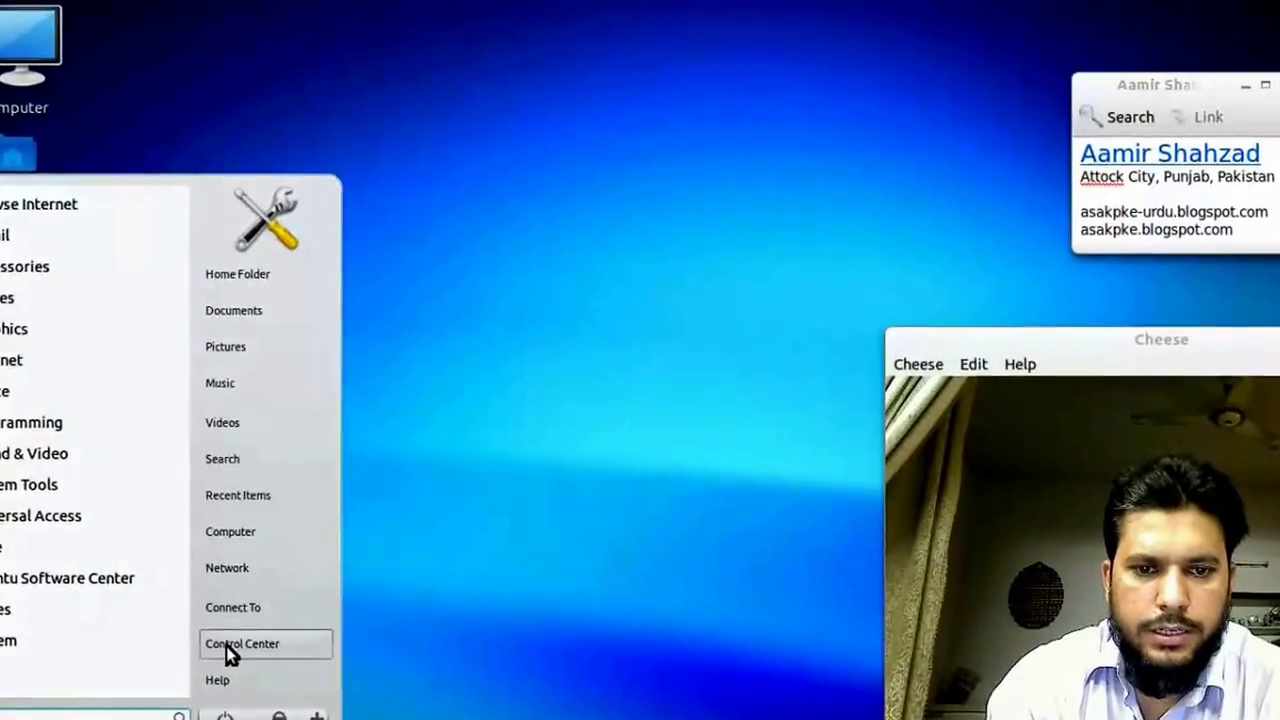
pyautogui.click(227, 646)
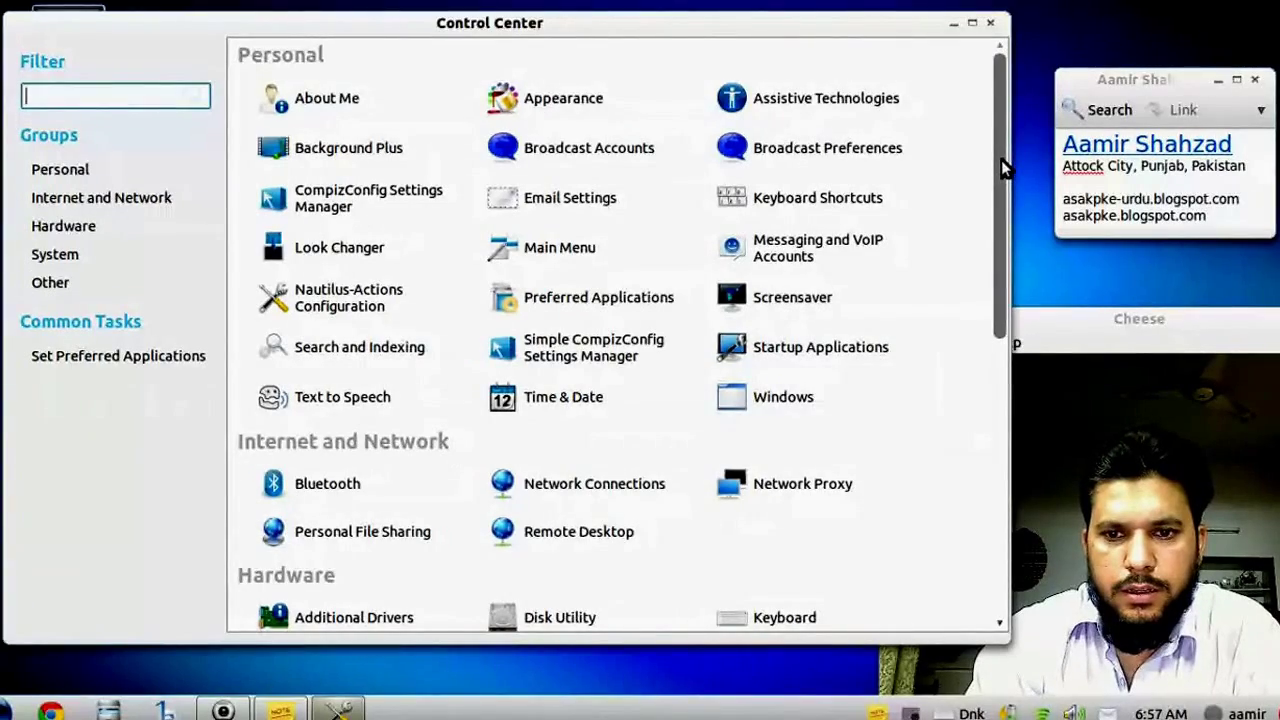
pyautogui.moveTo(1000, 170); pyautogui.dragTo(971, 286)
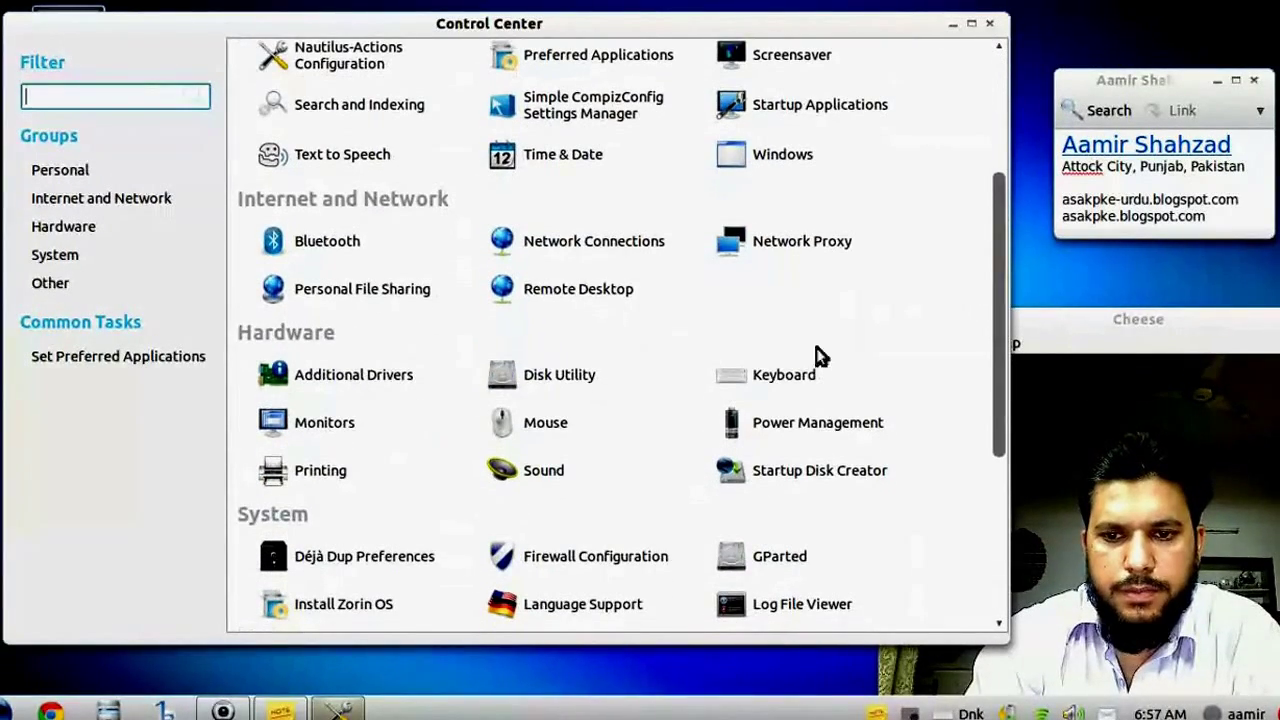
pyautogui.click(751, 377)
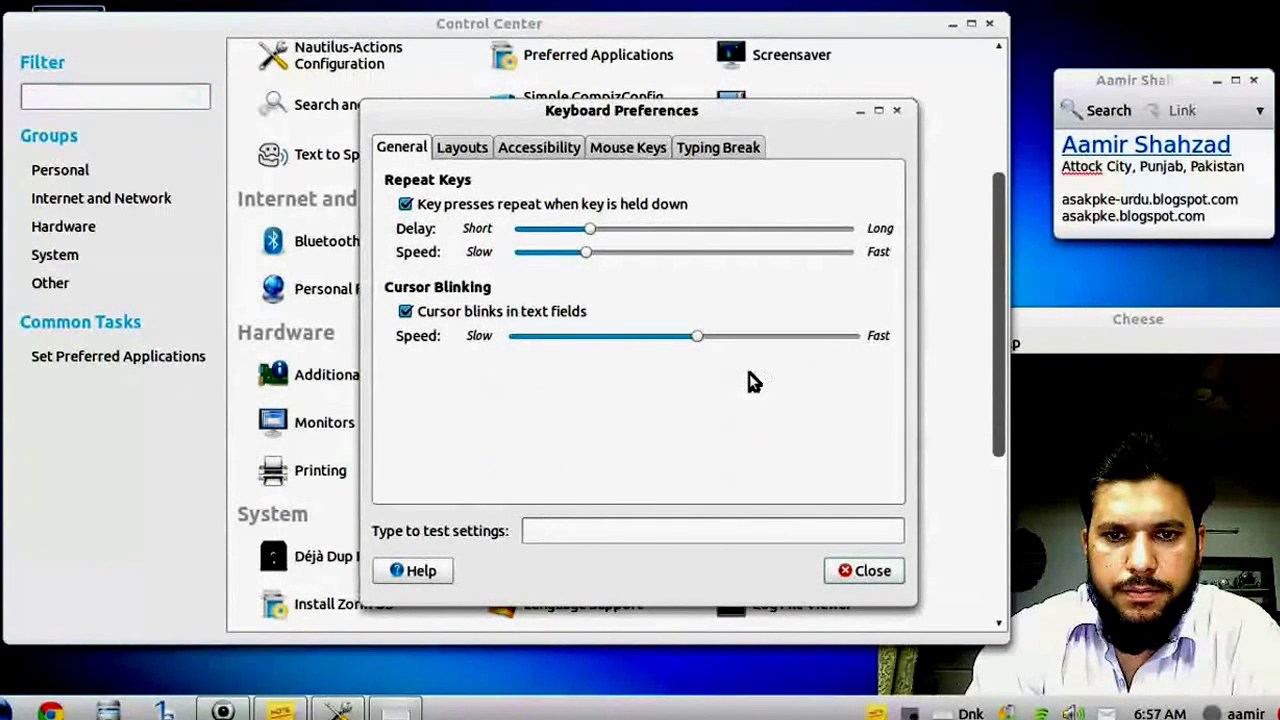
pyautogui.click(463, 150)
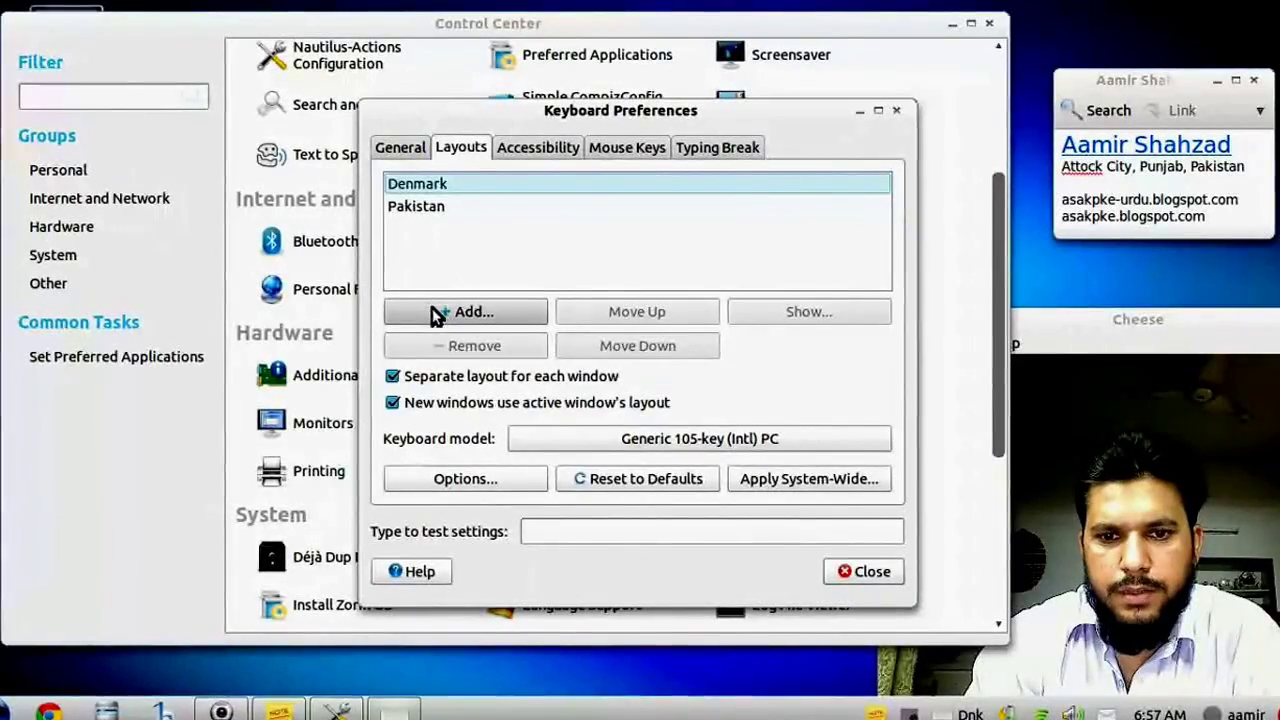
# Preview the Pakistan keyboard layout by country in the layout chooser, and leave without adding it
pyautogui.click(429, 312)
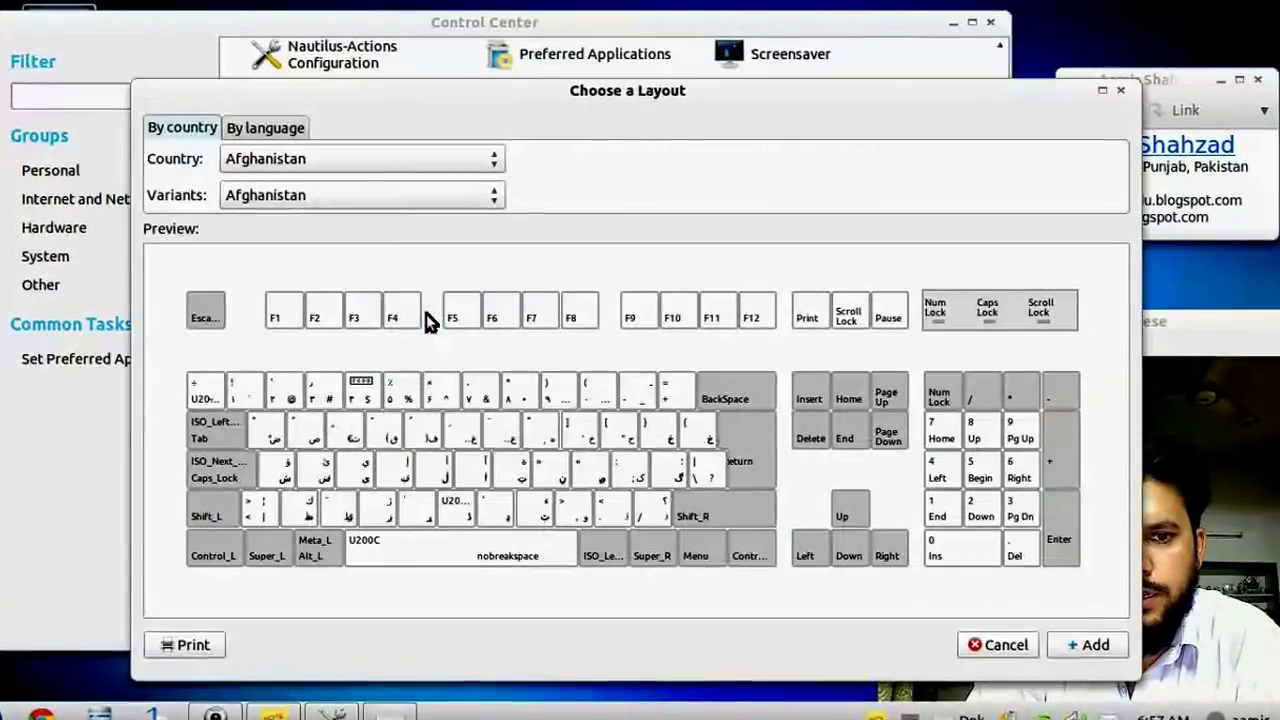
pyautogui.moveTo(423, 80); pyautogui.dragTo(420, 72)
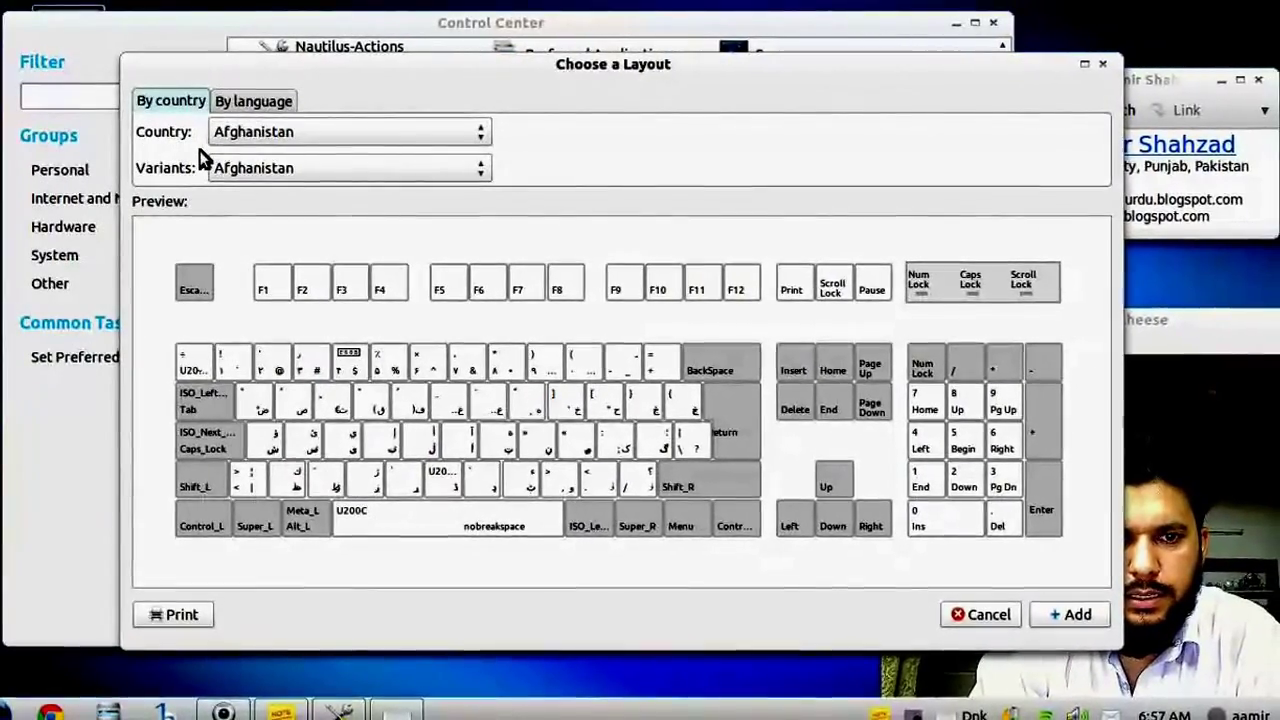
pyautogui.click(243, 103)
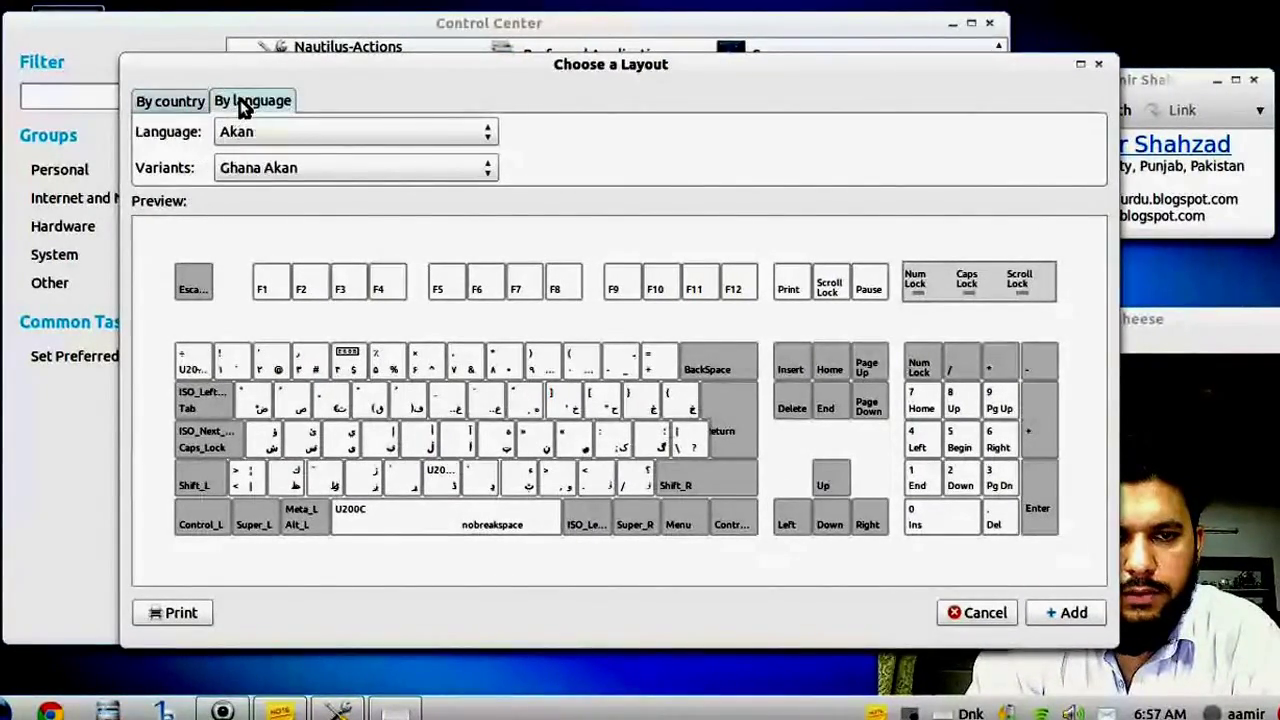
pyautogui.click(171, 102)
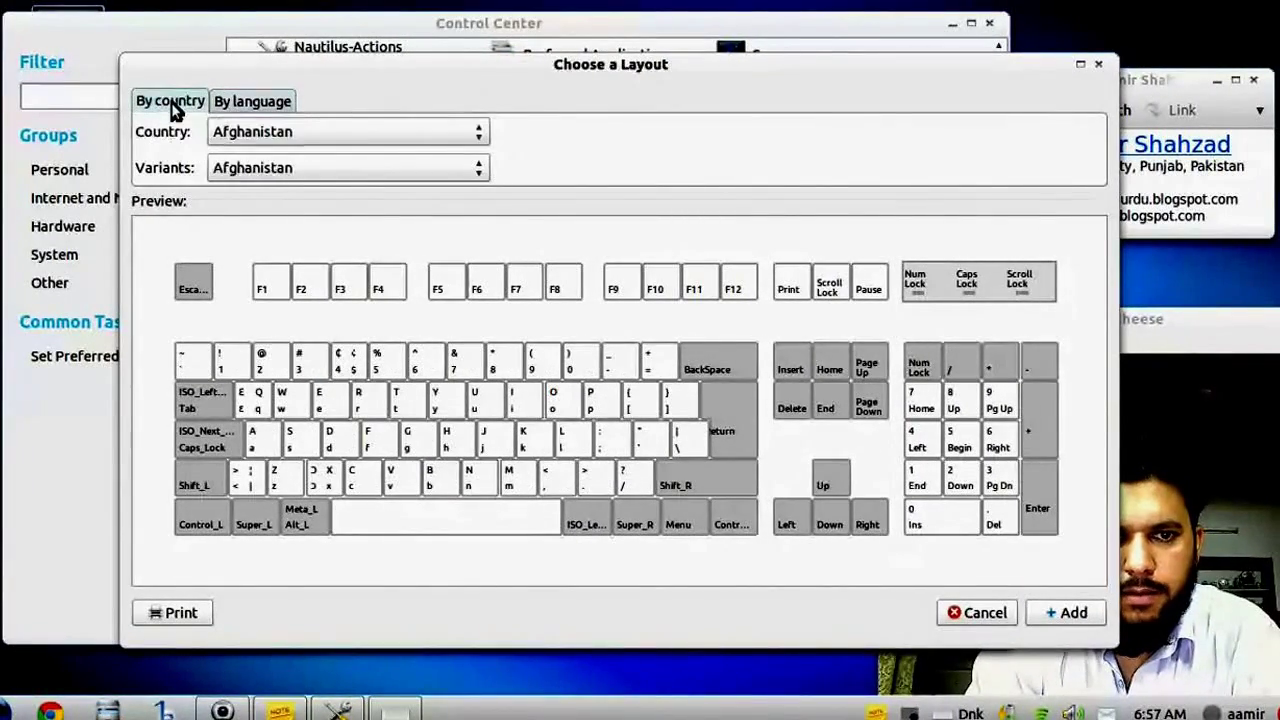
pyautogui.click(465, 131)
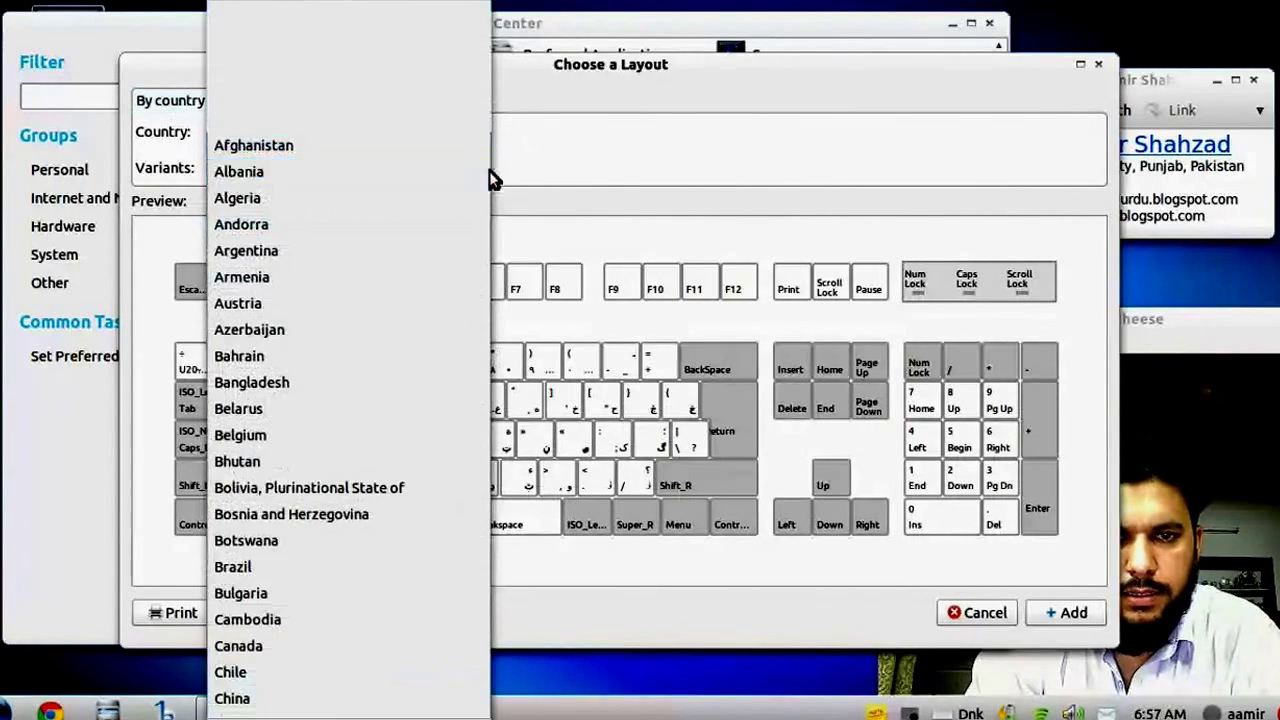
pyautogui.scroll(-10, 357, 586)
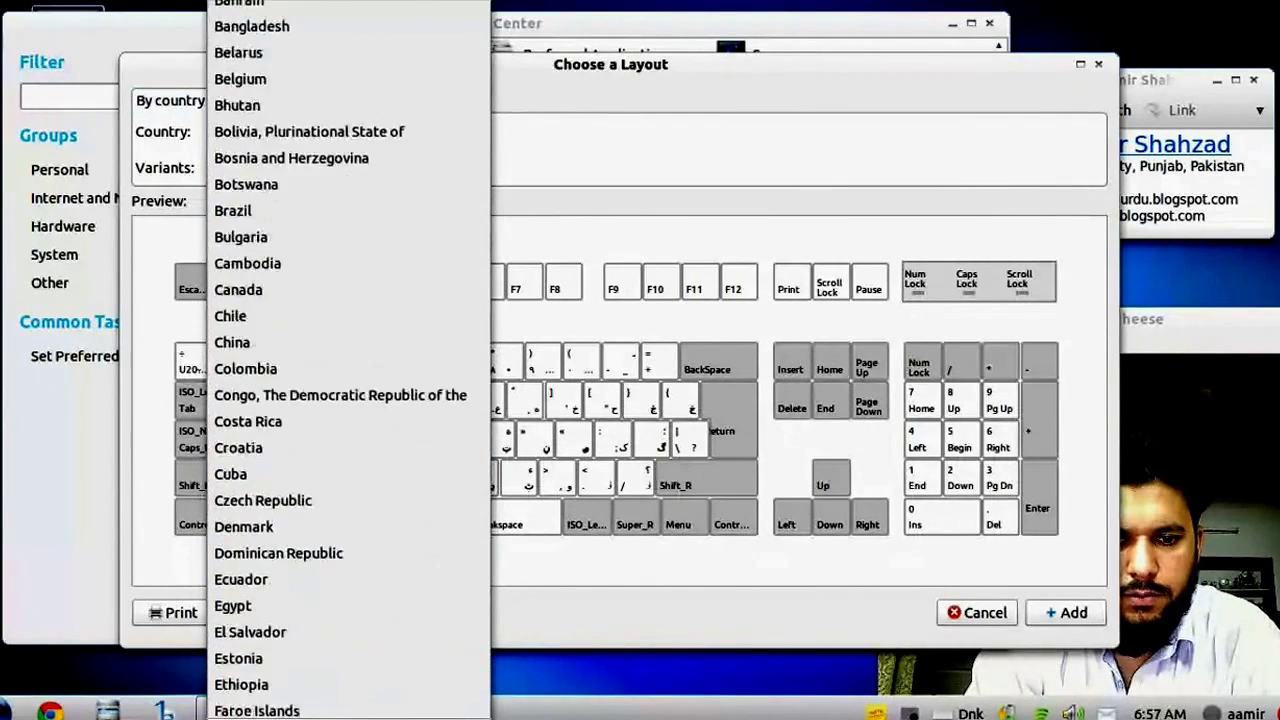
pyautogui.scroll(-15, 346, 590)
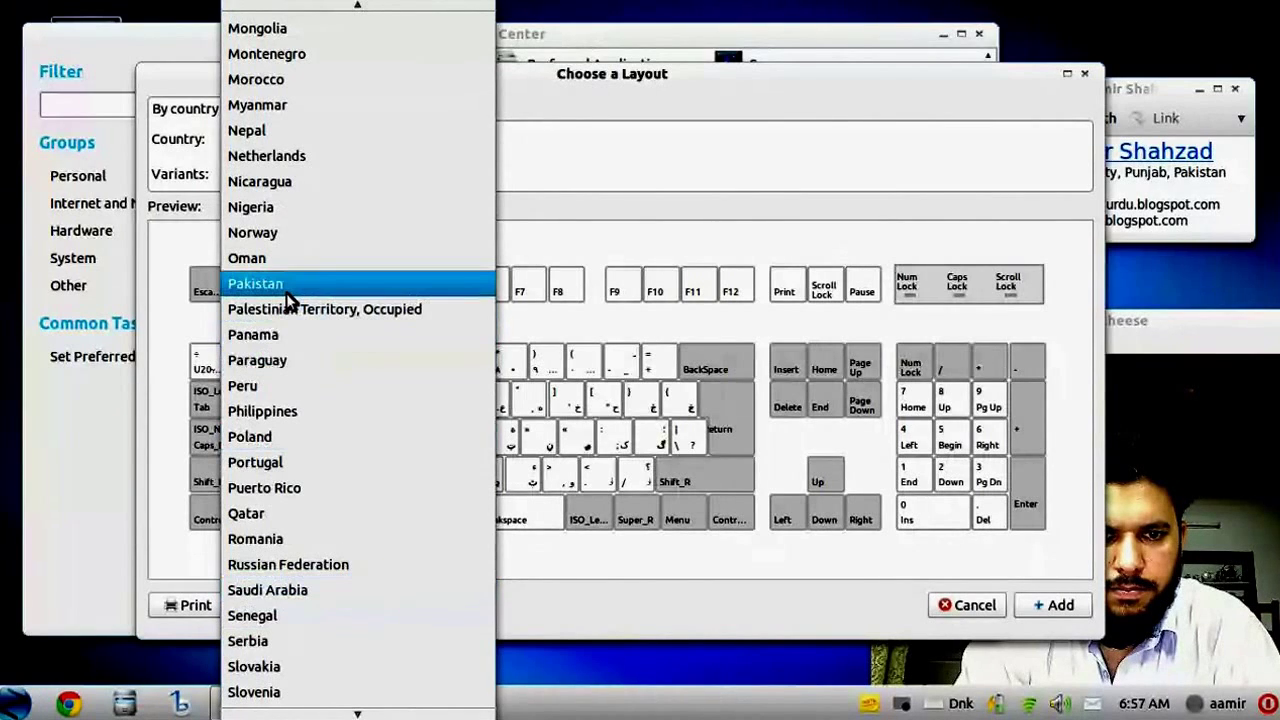
pyautogui.click(283, 293)
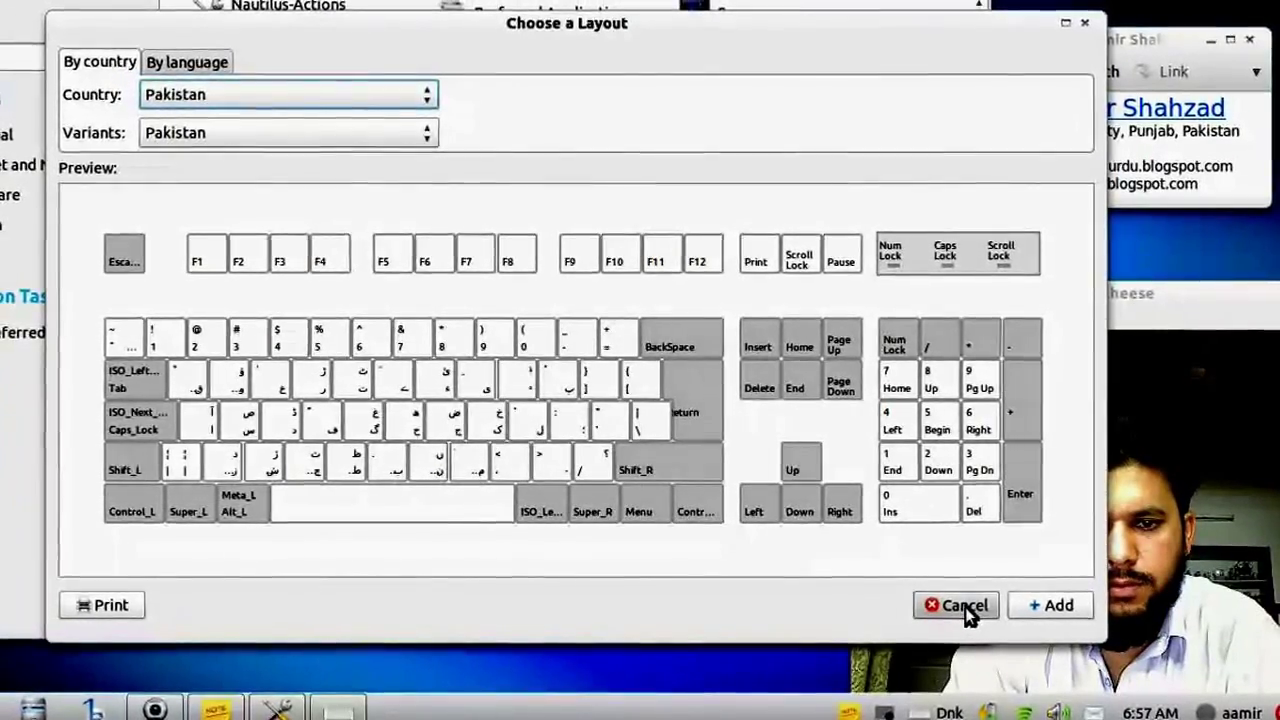
pyautogui.click(965, 607)
# Check the Denmark and Pakistan entries in the layout list, close Keyboard Preferences, and view the choices under the taskbar's layout indicator
pyautogui.click(340, 168)
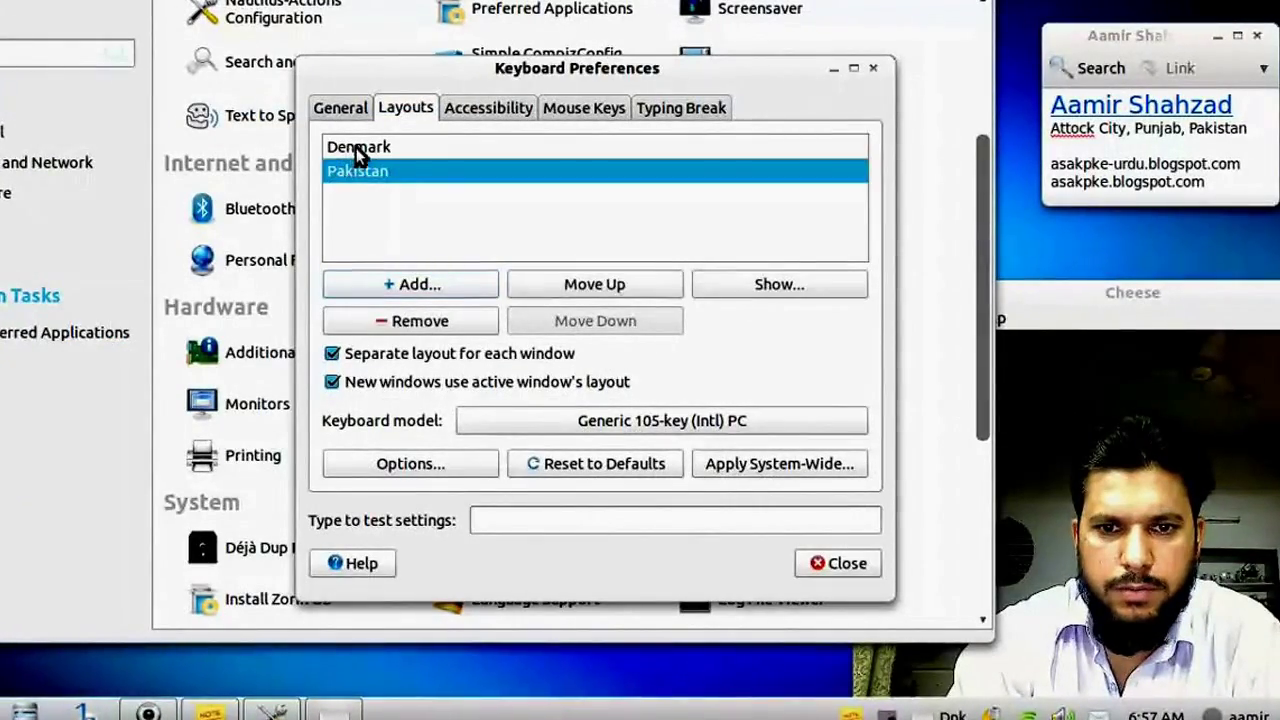
pyautogui.click(358, 148)
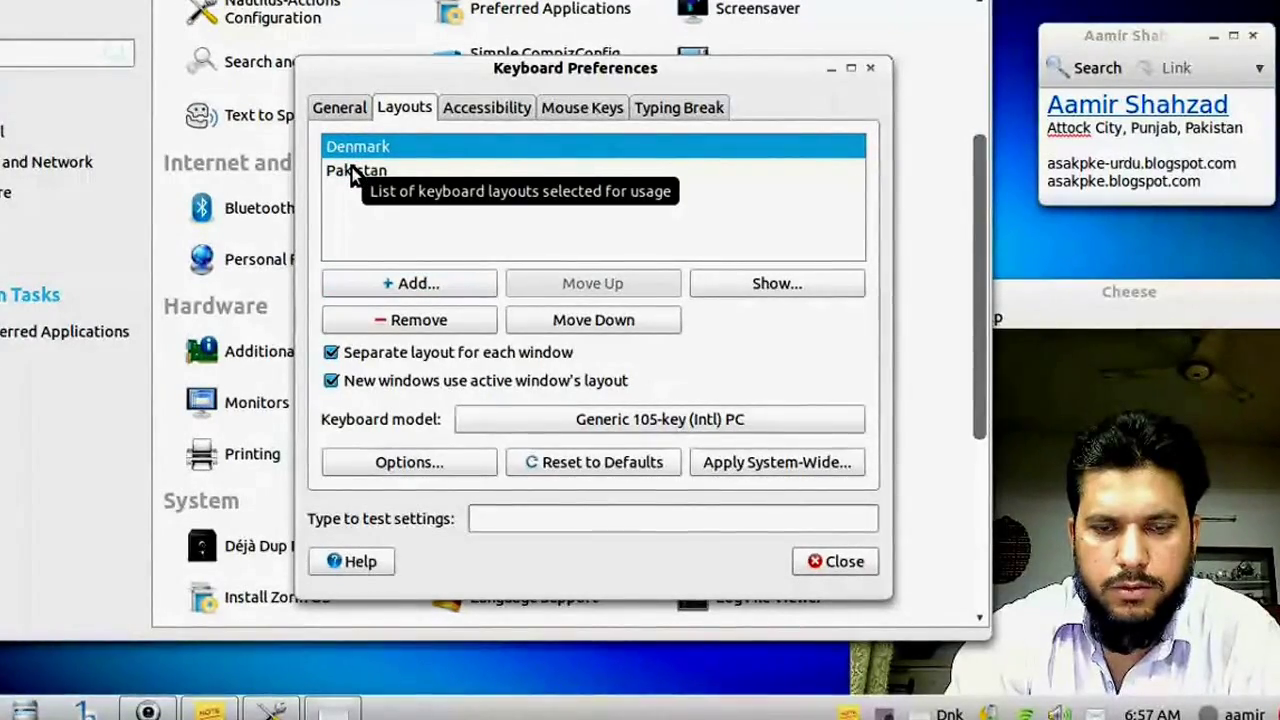
pyautogui.click(349, 171)
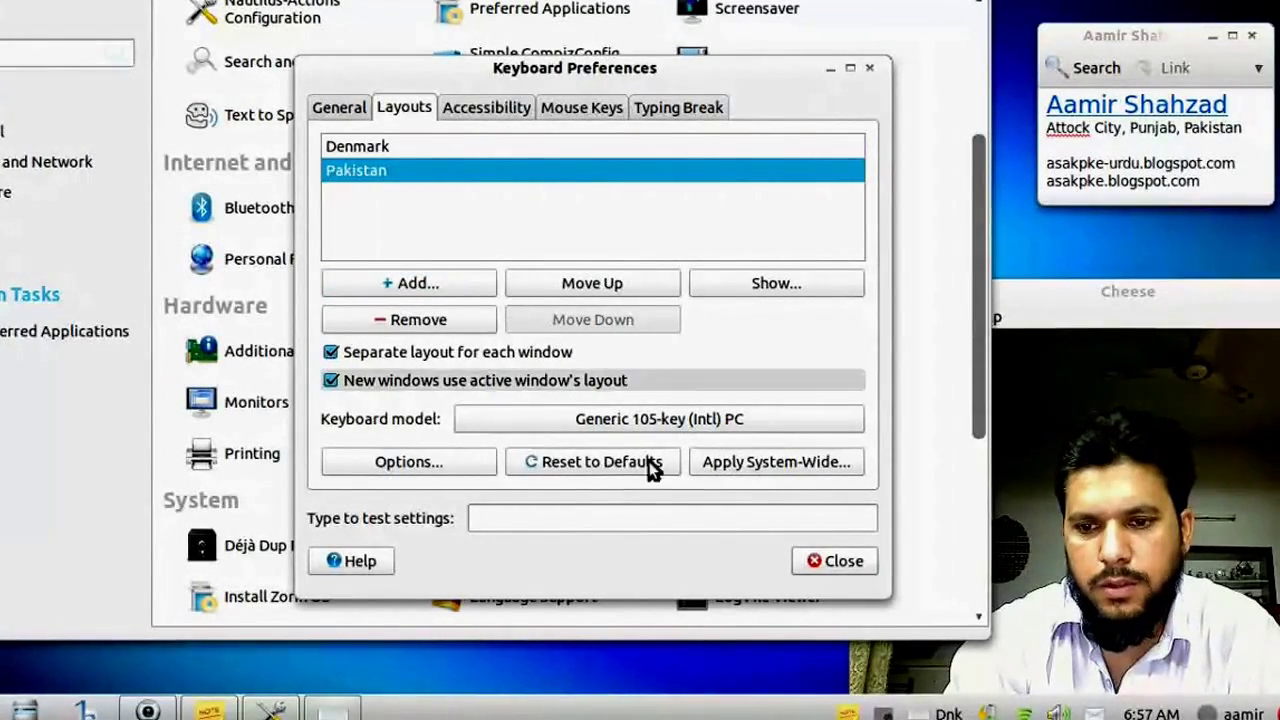
pyautogui.click(840, 561)
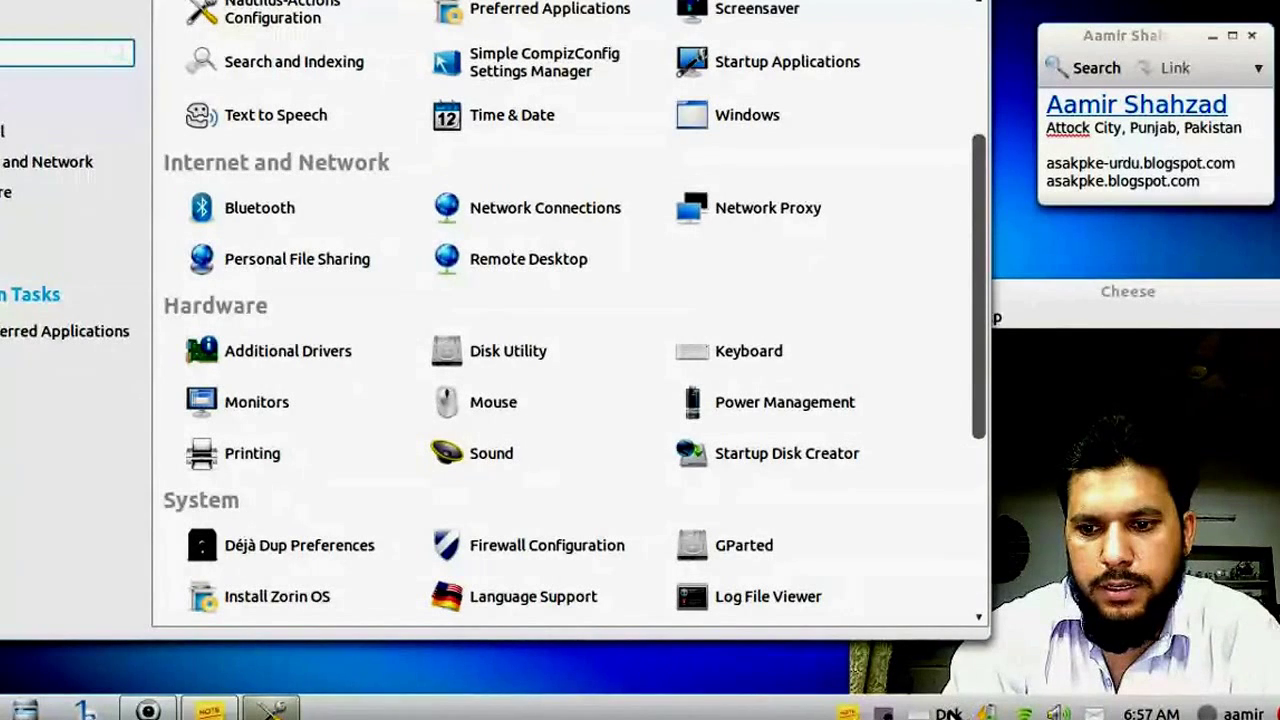
pyautogui.click(951, 714)
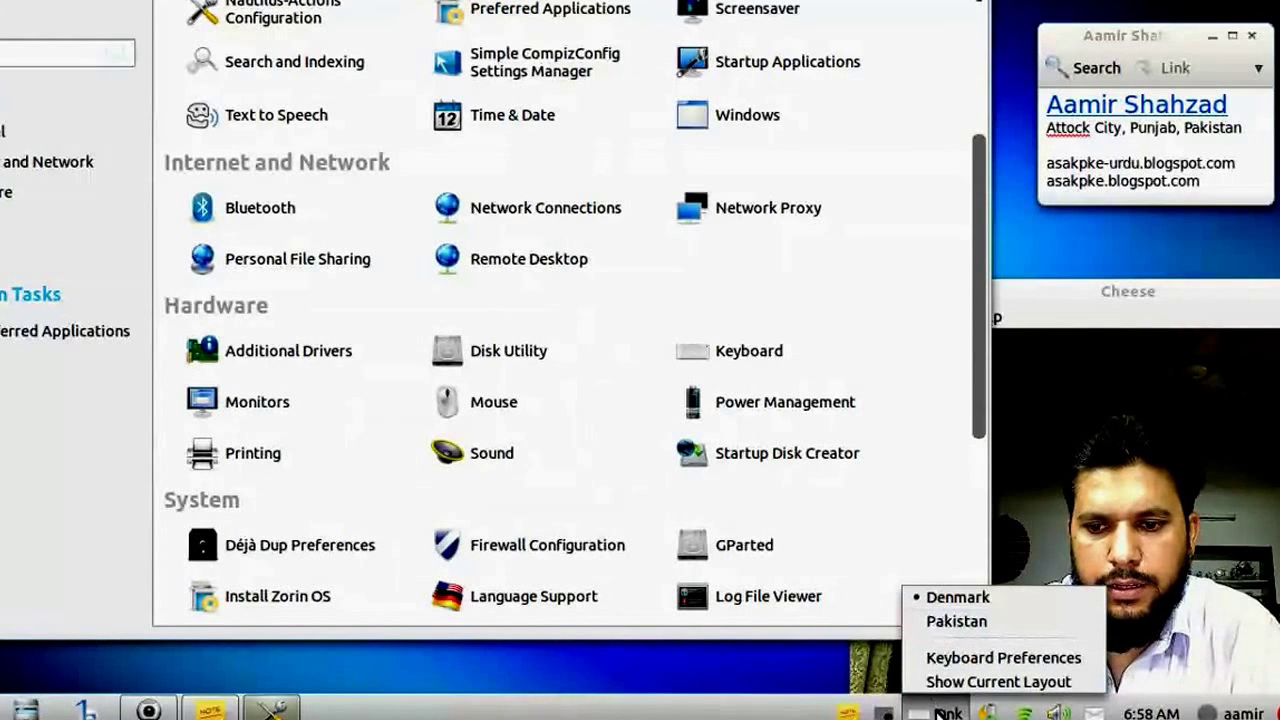
pyautogui.click(704, 663)
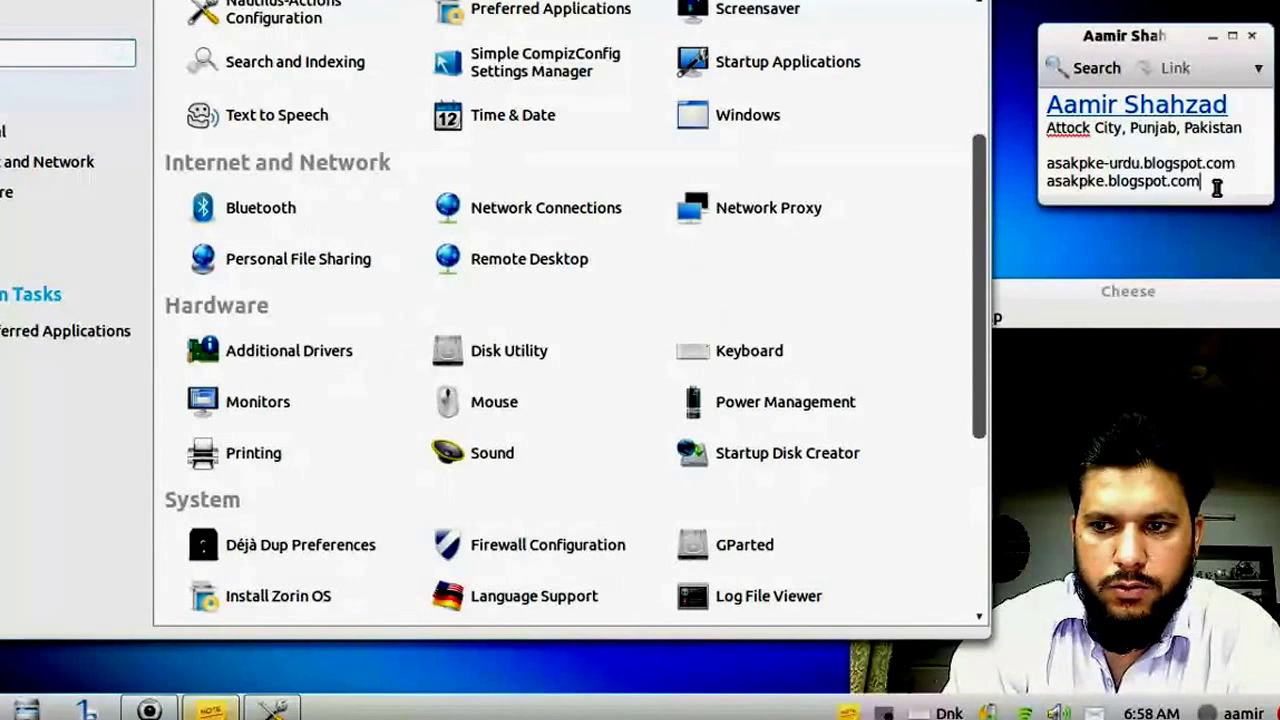
# Add the line "اب میں اردو میں لکھ سکتا ہوں" below the blog addresses in the note using the Pakistan layout, and copy it
pyautogui.press('Return')
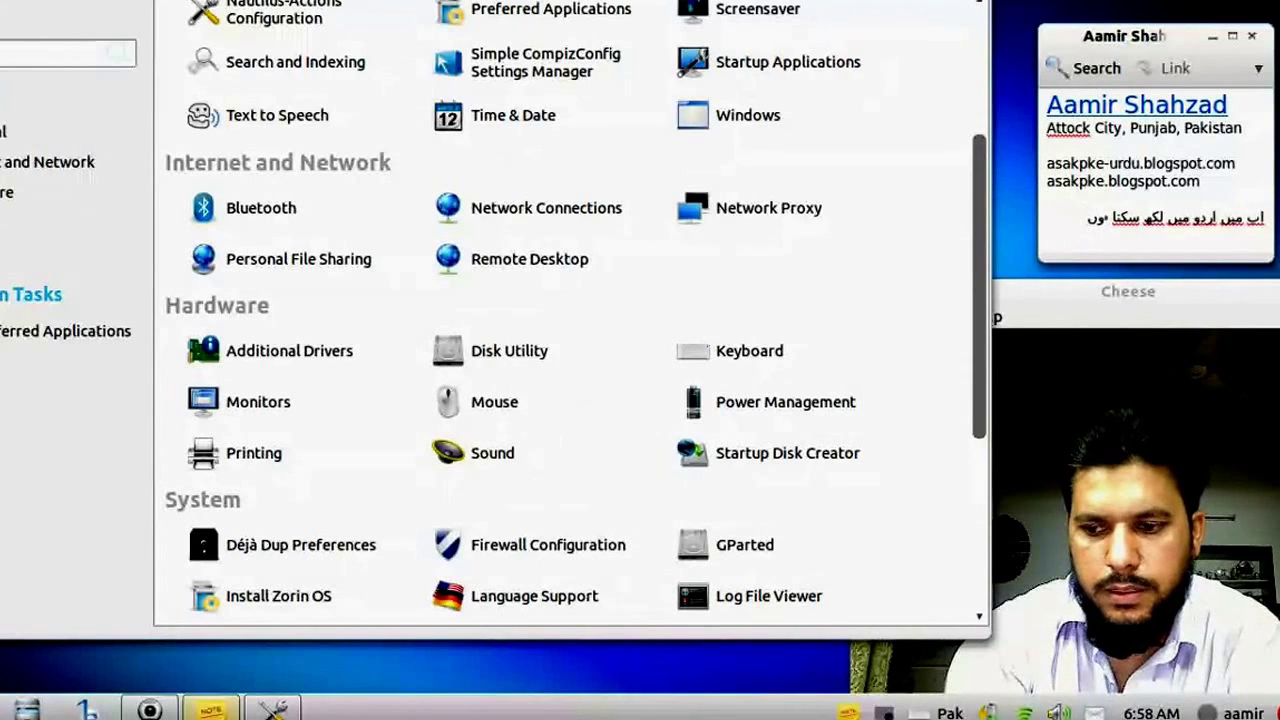
pyautogui.hotkey('shift', 'Home')
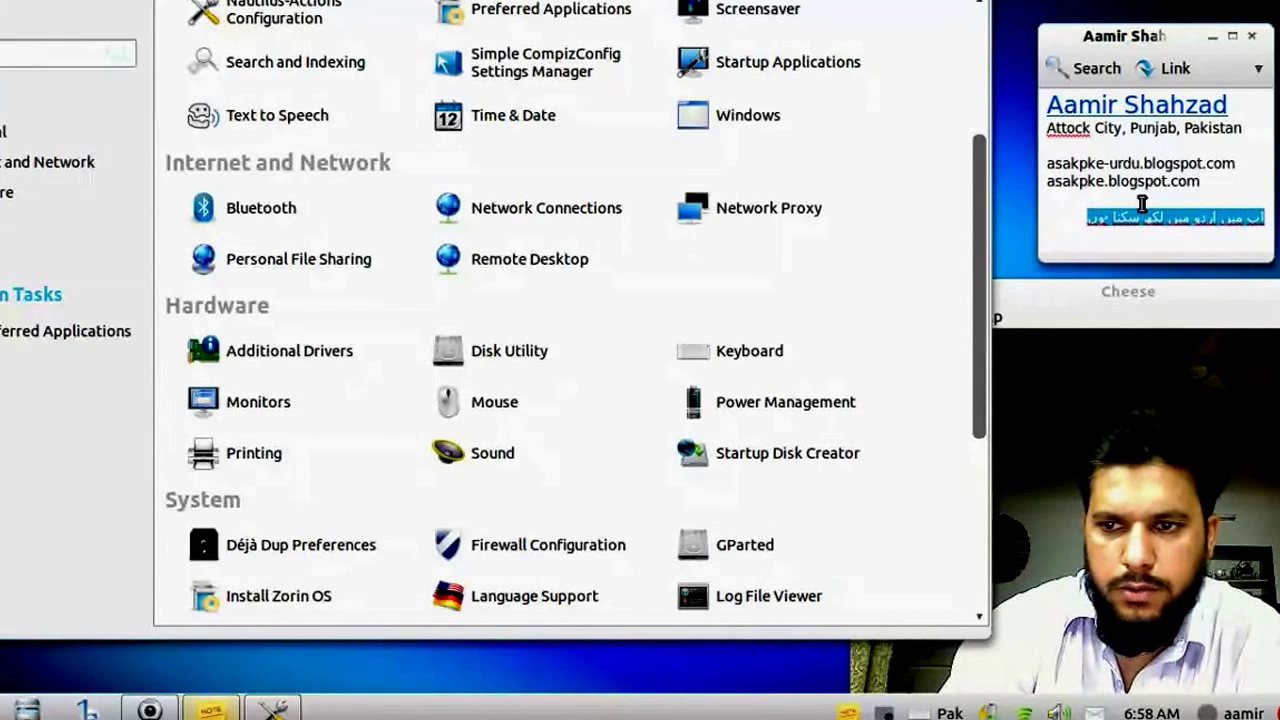
pyautogui.rightClick(1135, 216)
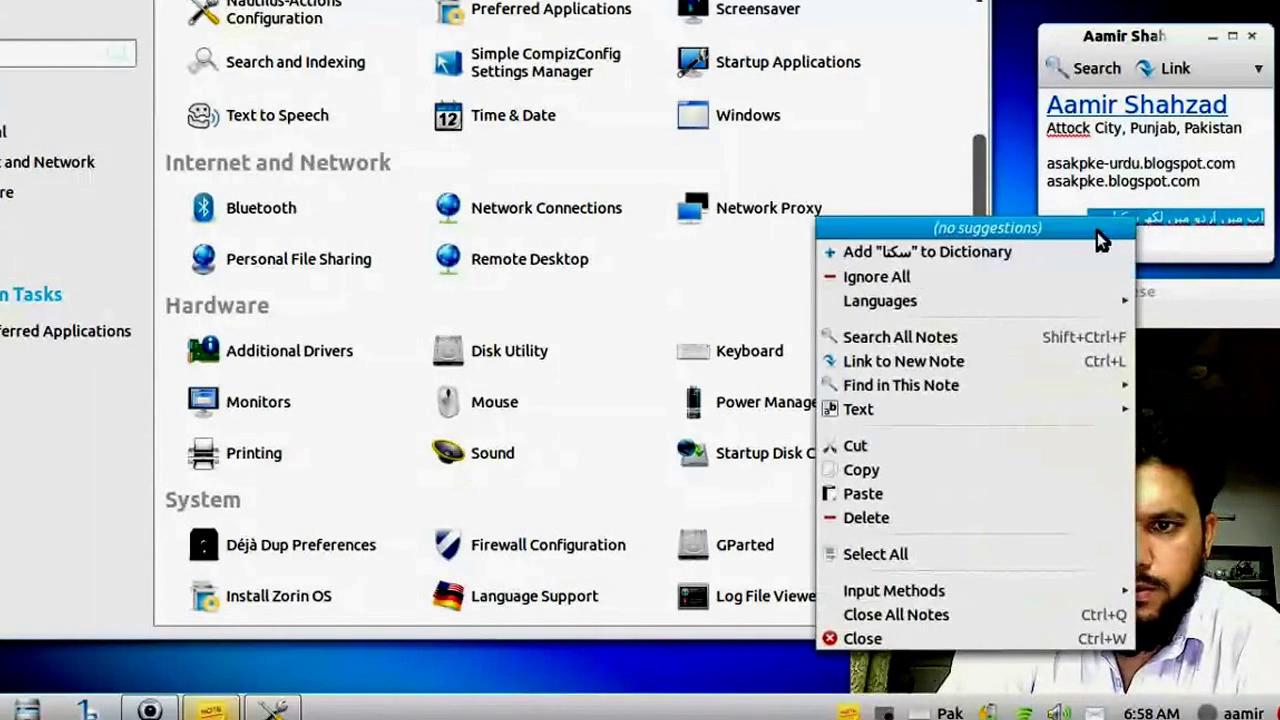
pyautogui.click(864, 471)
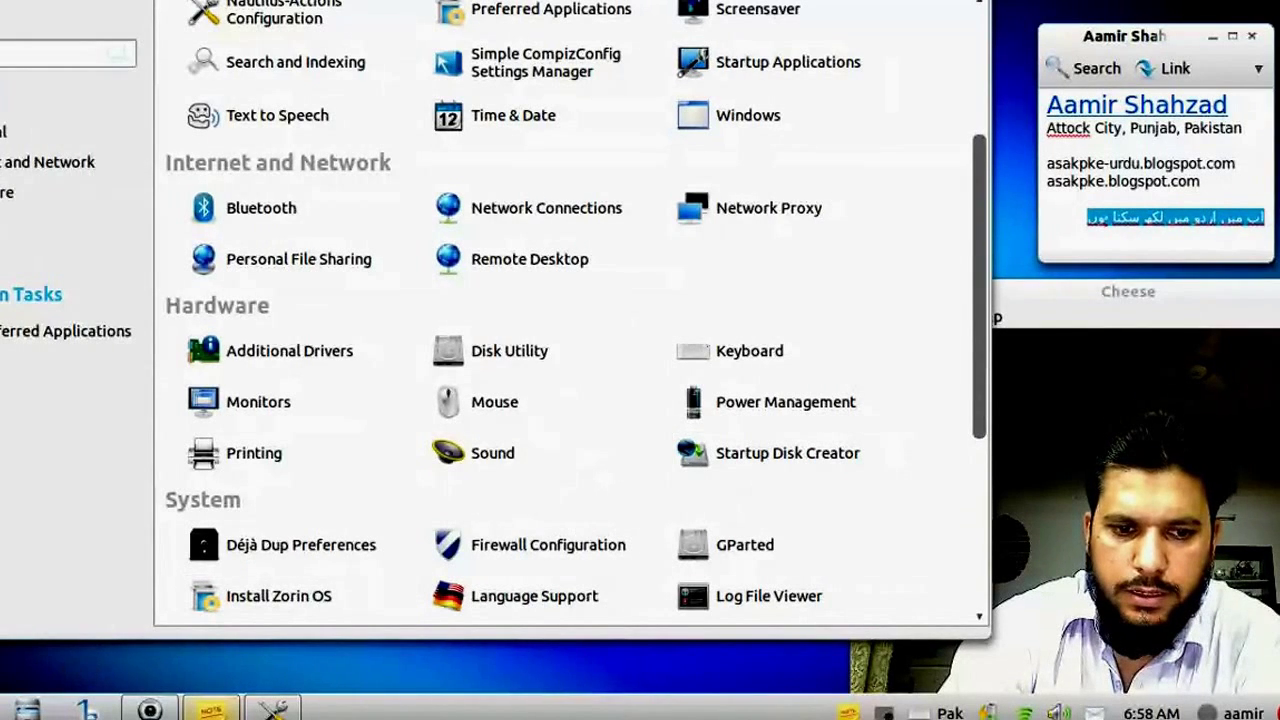
# Launch LibreOffice Writer from the office applications and enlarge its window to show more of the blank page
pyautogui.press('super')
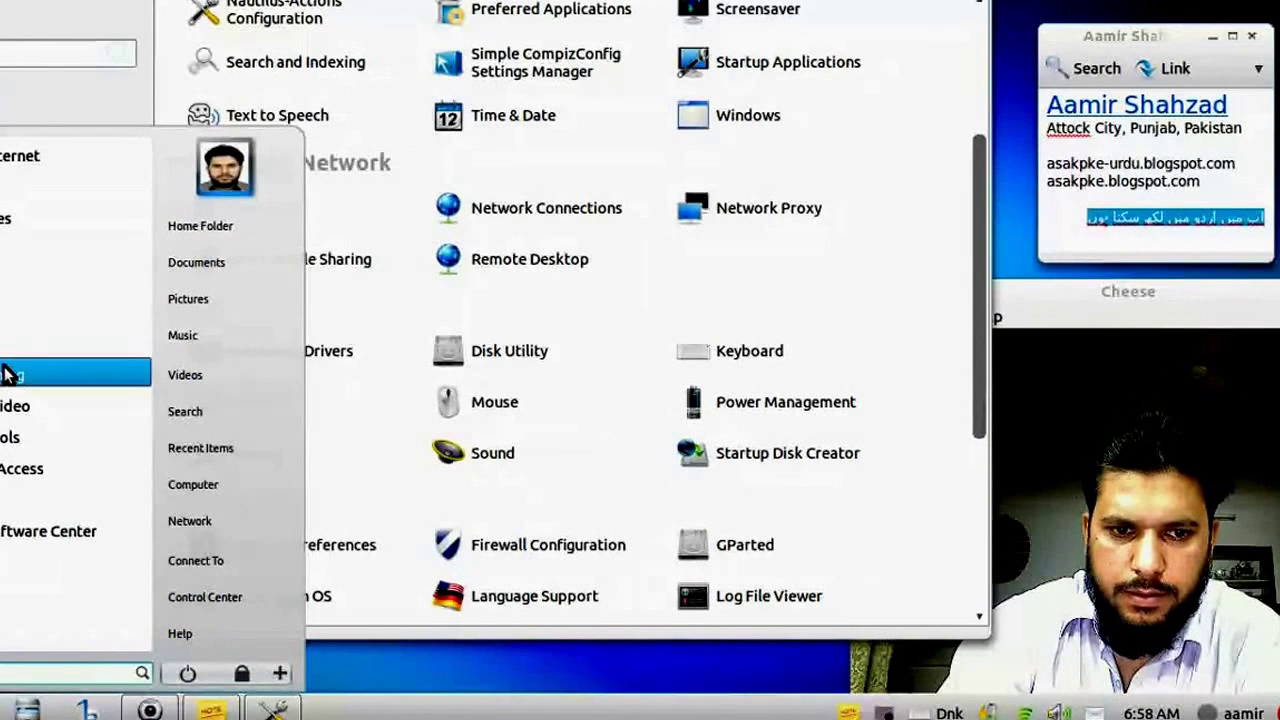
pyautogui.click(110, 339)
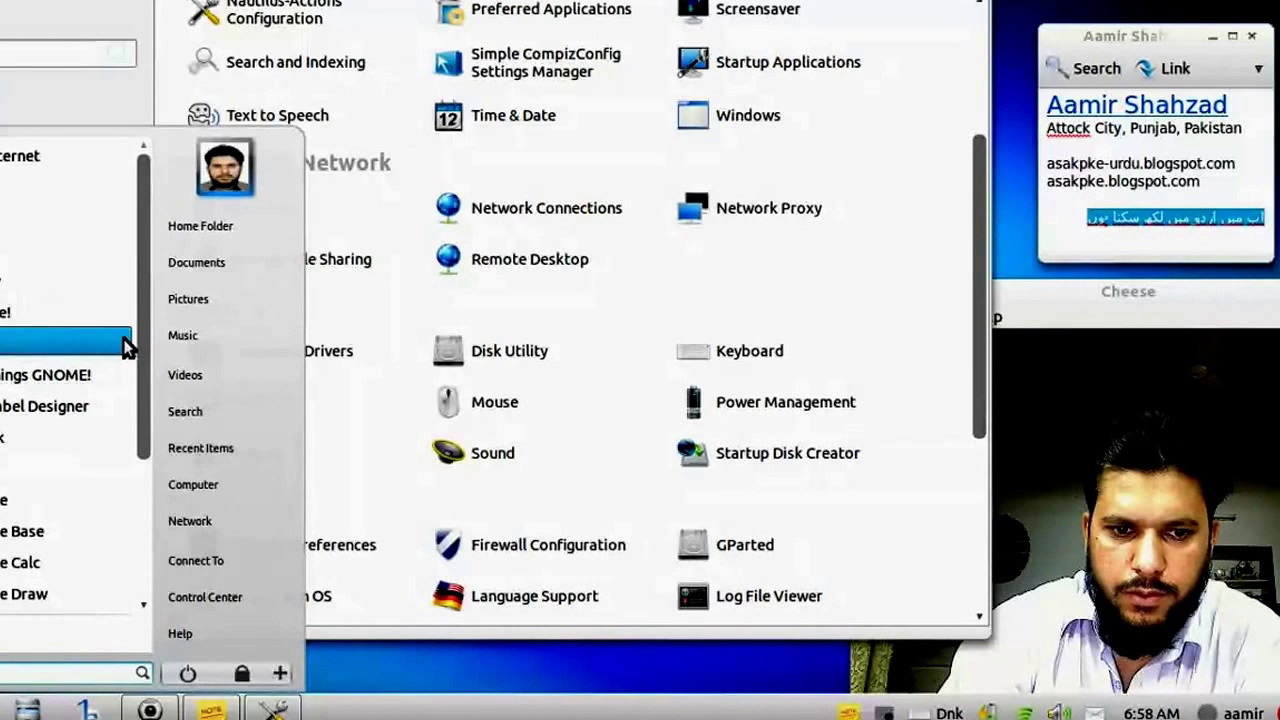
pyautogui.moveTo(142, 326); pyautogui.dragTo(151, 452)
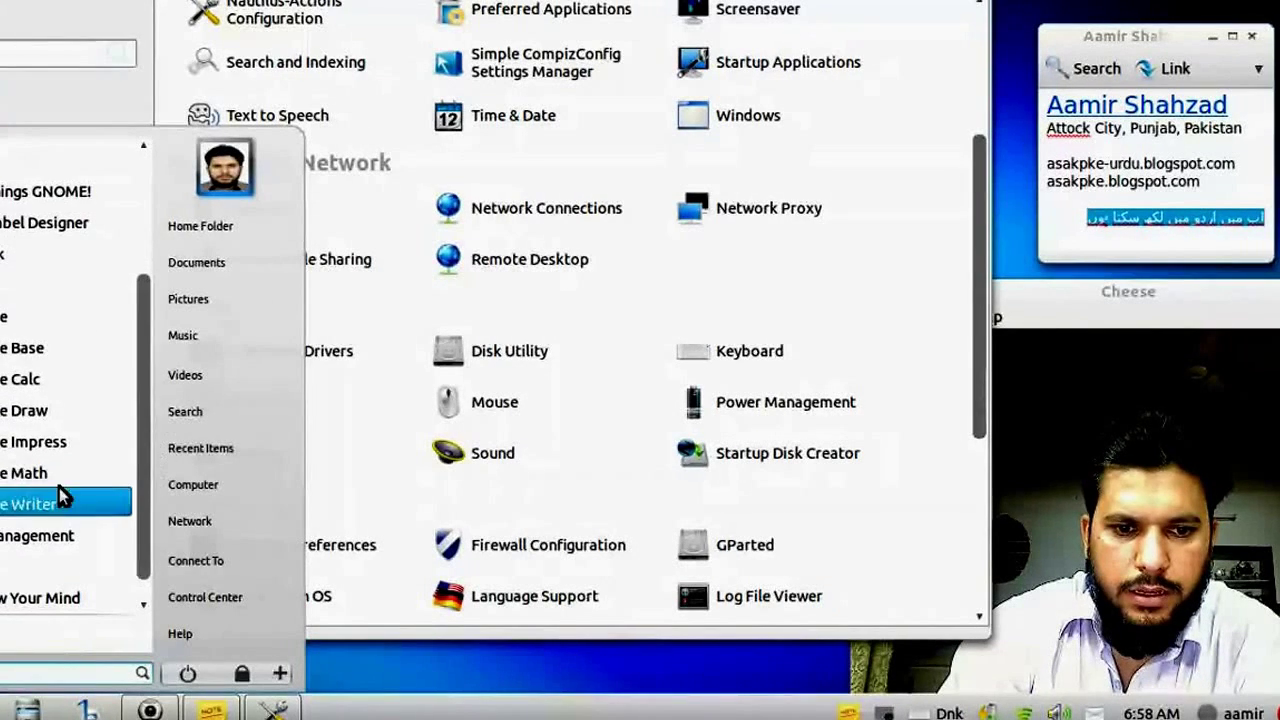
pyautogui.click(36, 505)
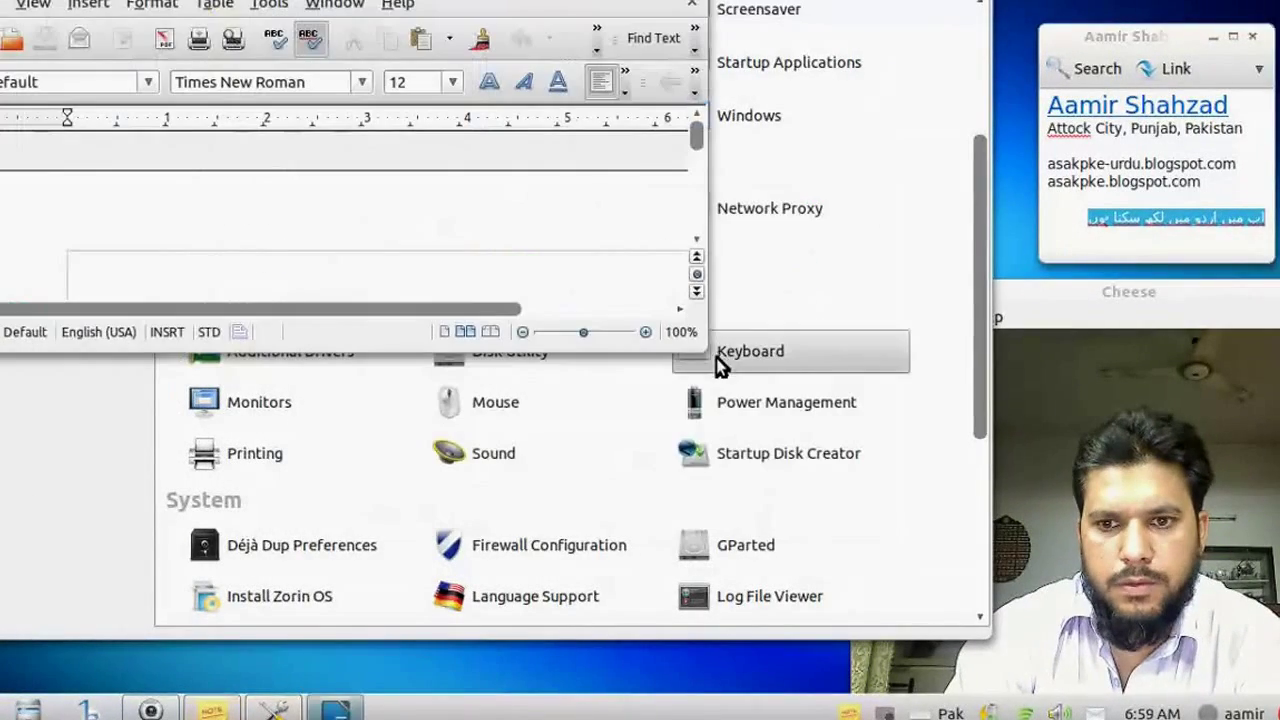
pyautogui.moveTo(700, 346); pyautogui.dragTo(1008, 690)
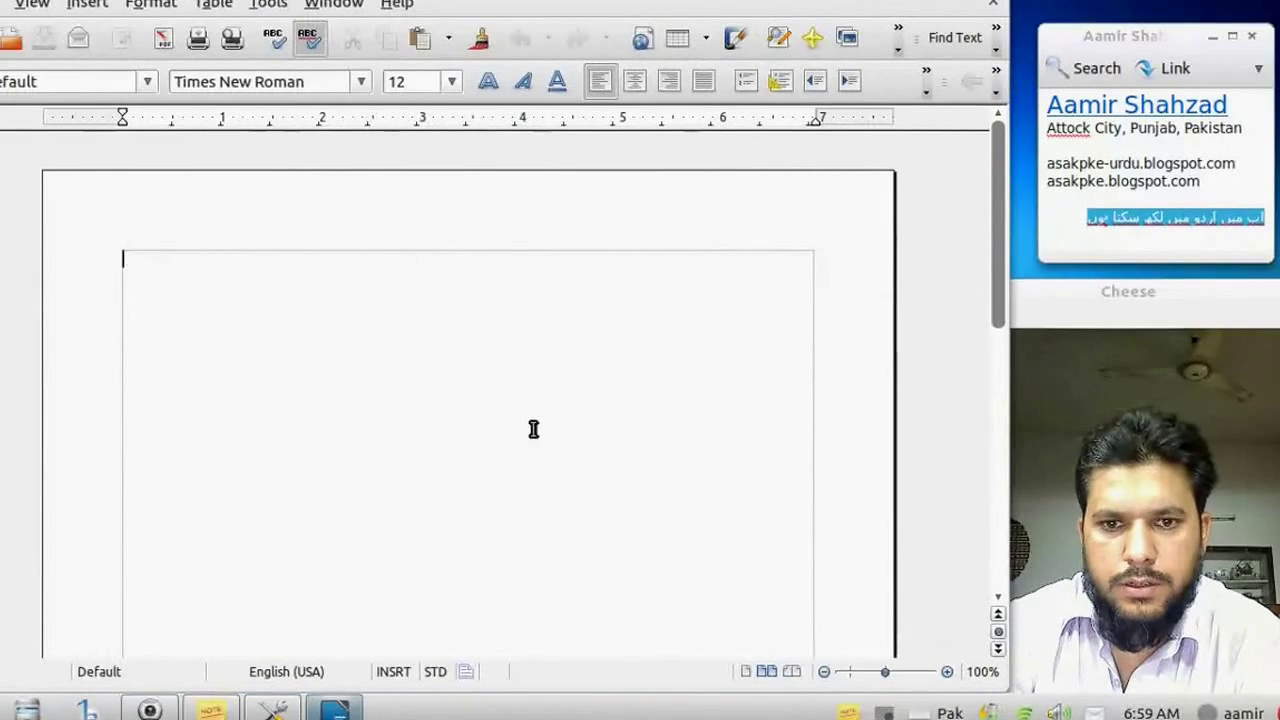
# Paste the copied Urdu sentence into the blank document and align it to the right
pyautogui.rightClick(219, 289)
pyautogui.moveTo(305, 384)
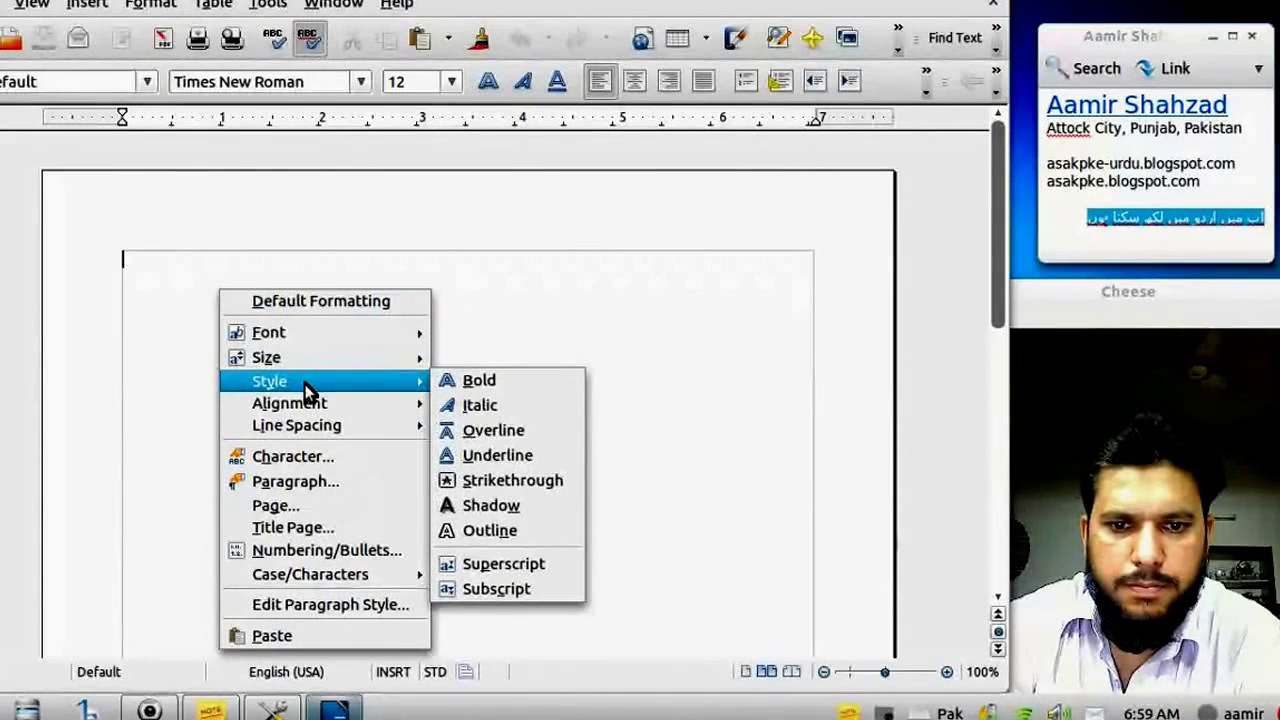
pyautogui.click(292, 636)
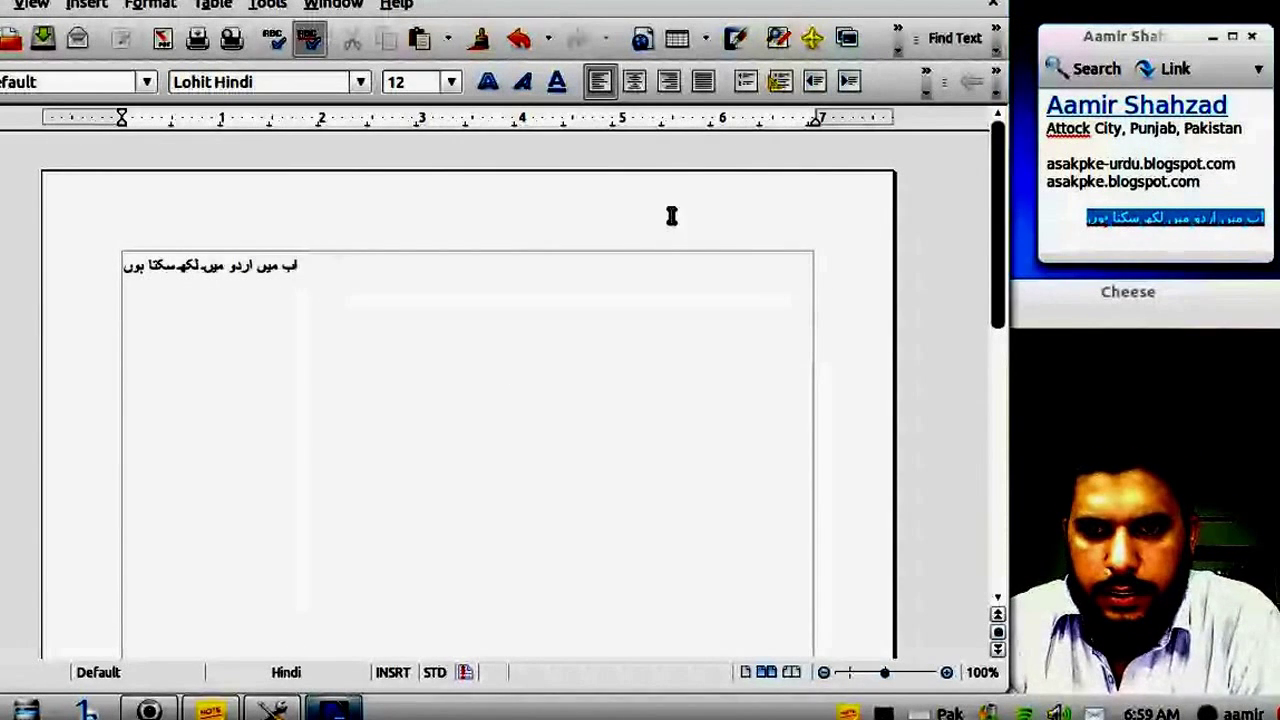
pyautogui.click(670, 84)
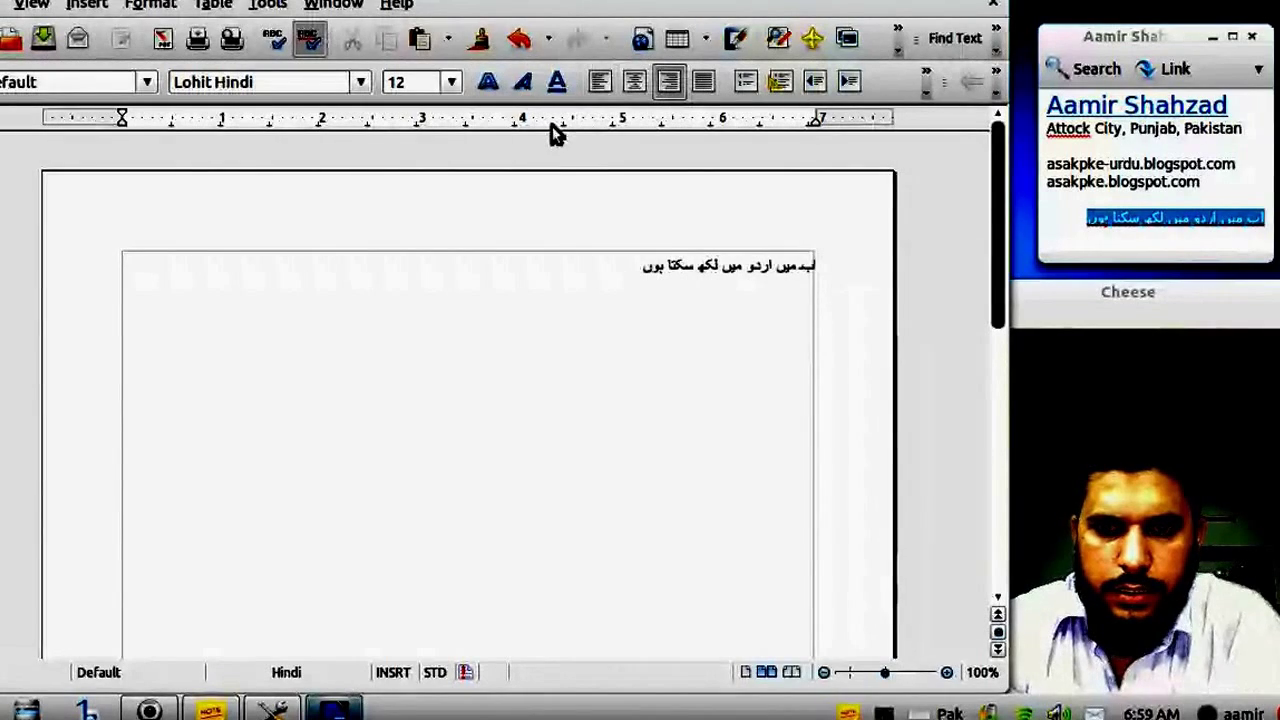
# Set the font of the whole Urdu sentence to Jameel Noori Nastaleeq
pyautogui.hotkey('ctrl', 'a')
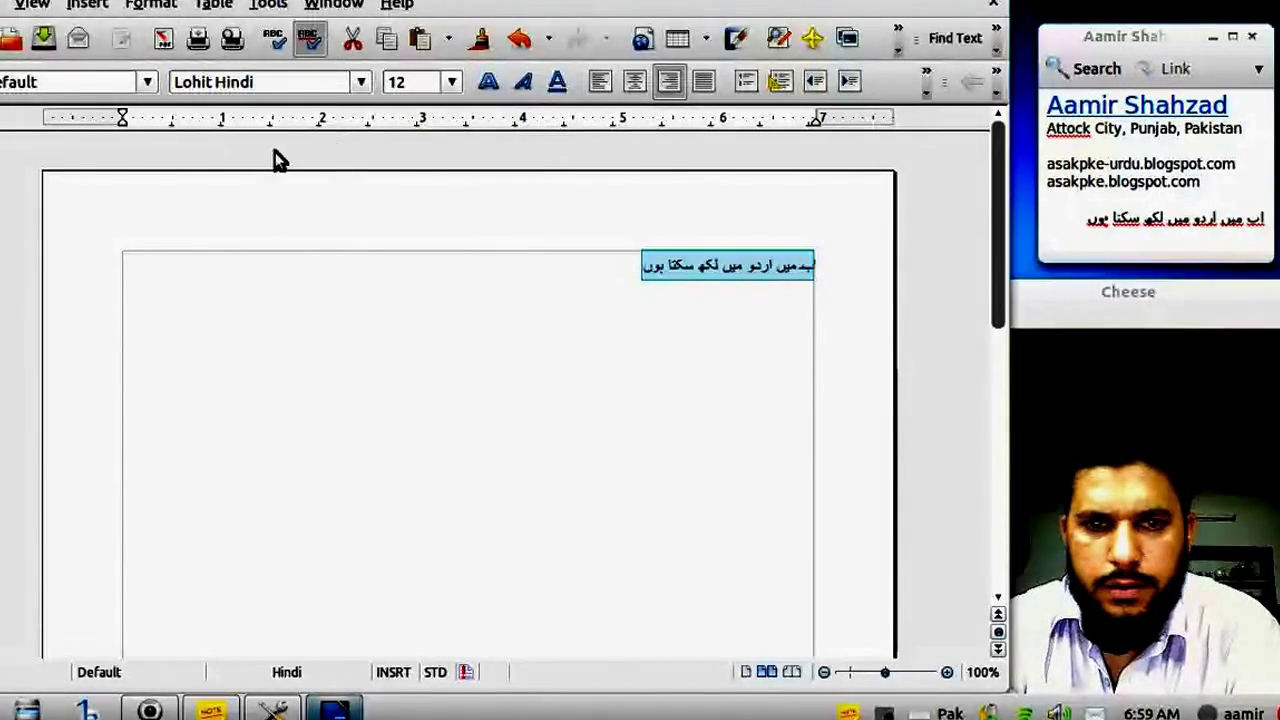
pyautogui.click(362, 80)
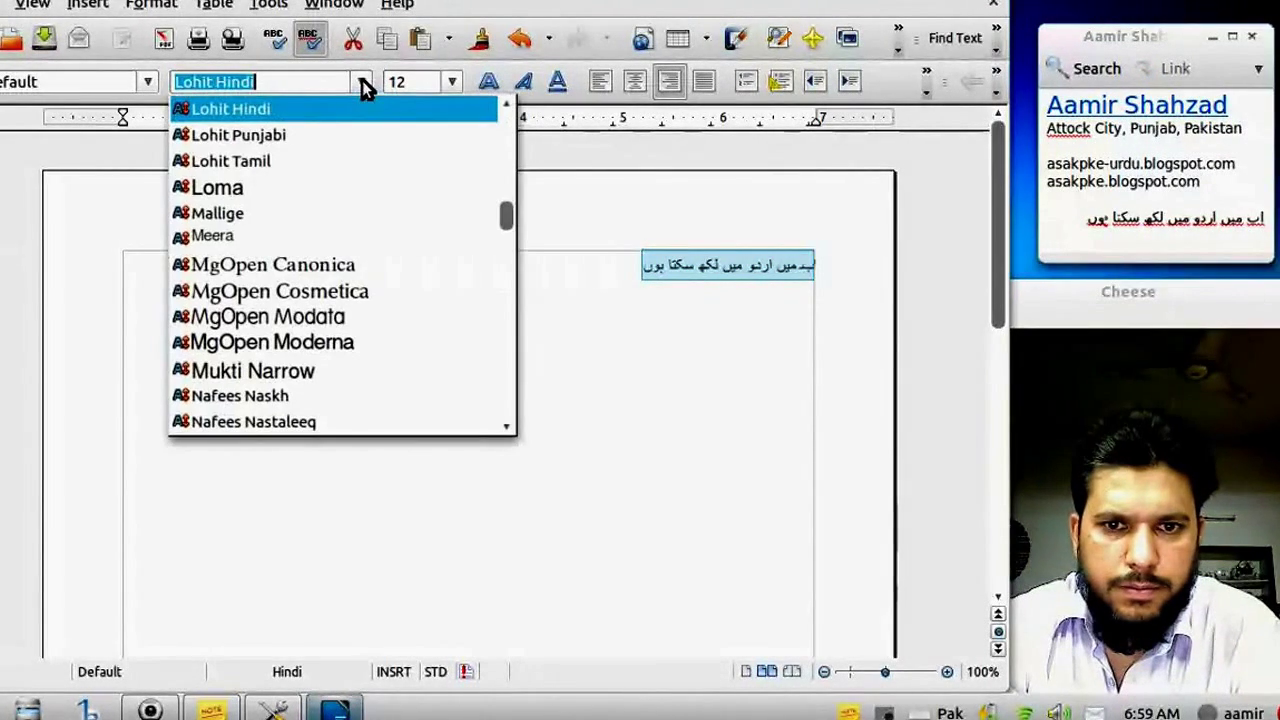
pyautogui.moveTo(507, 218); pyautogui.dragTo(496, 185)
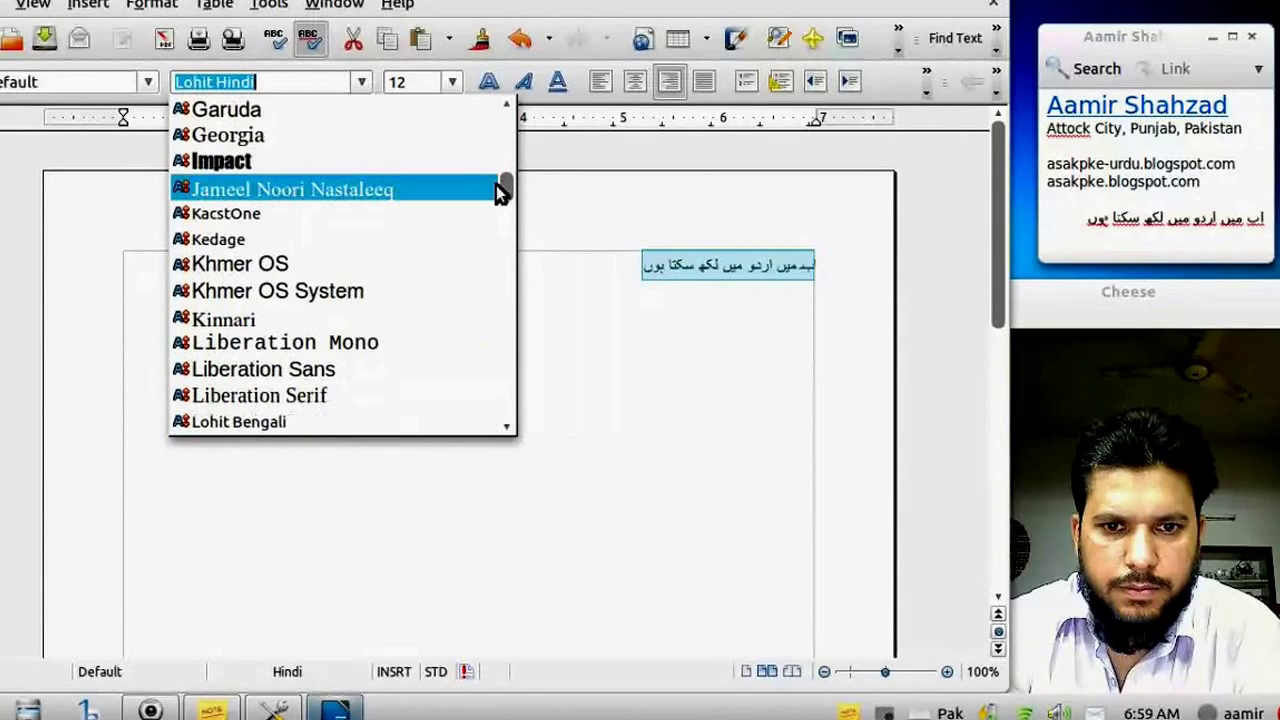
pyautogui.click(322, 196)
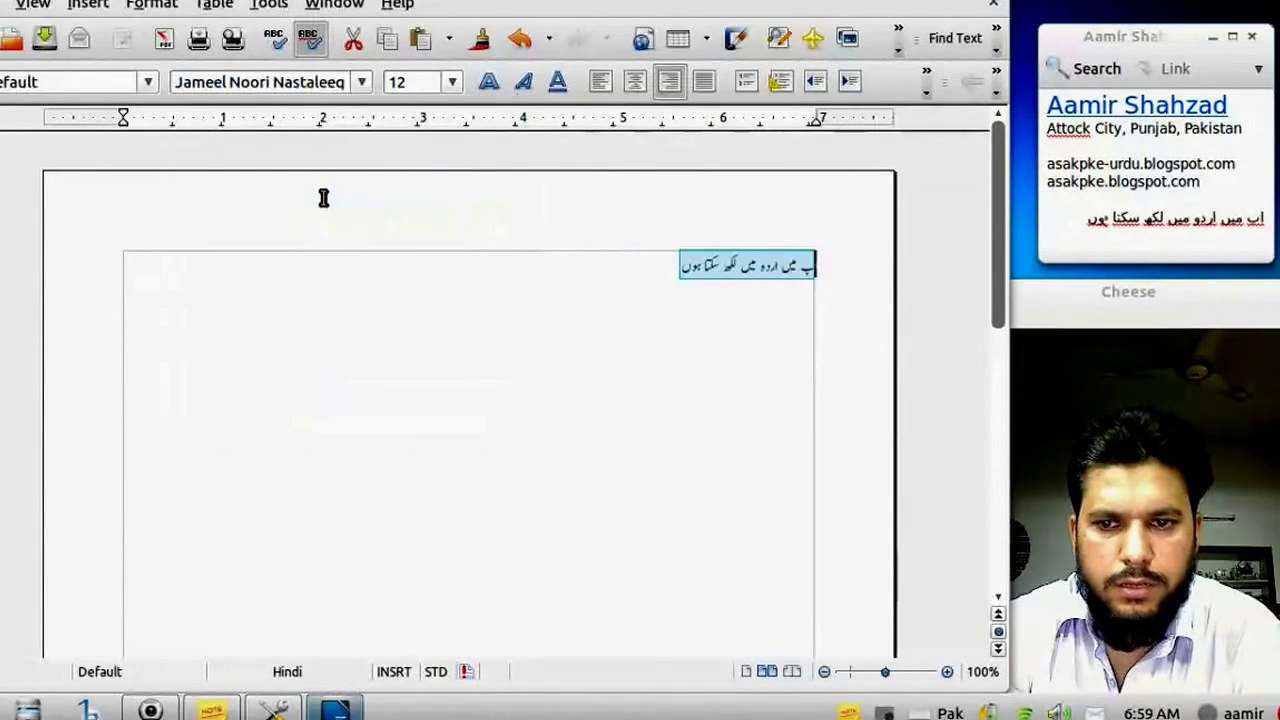
# Set the font size of the selected Urdu sentence to 24
pyautogui.click(452, 82)
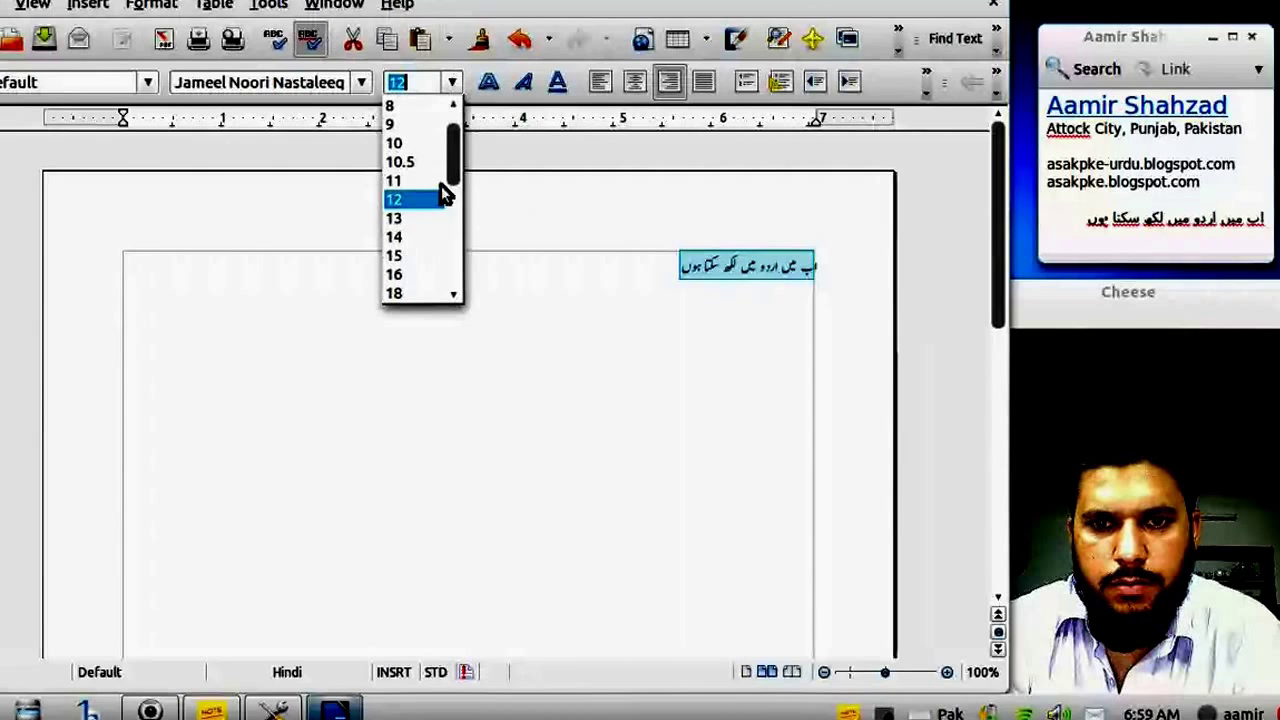
pyautogui.scroll(-3, 454, 298)
pyautogui.click(435, 282)
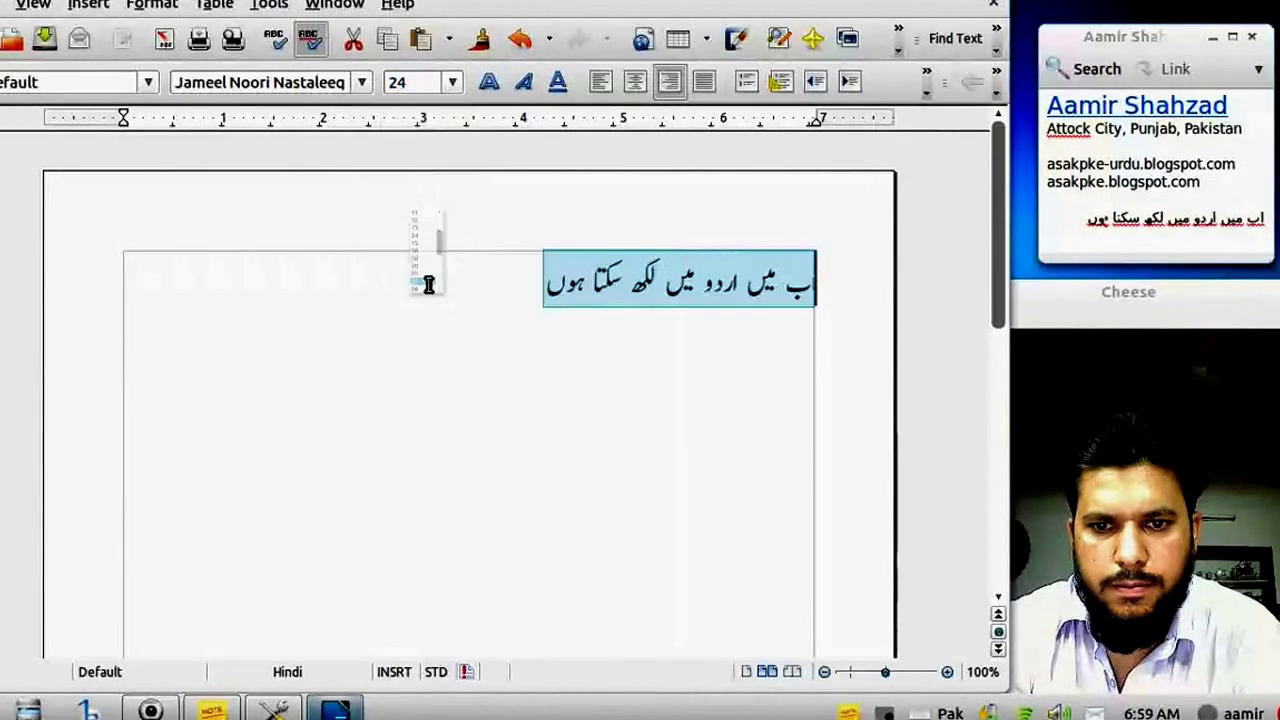
pyautogui.click(436, 290)
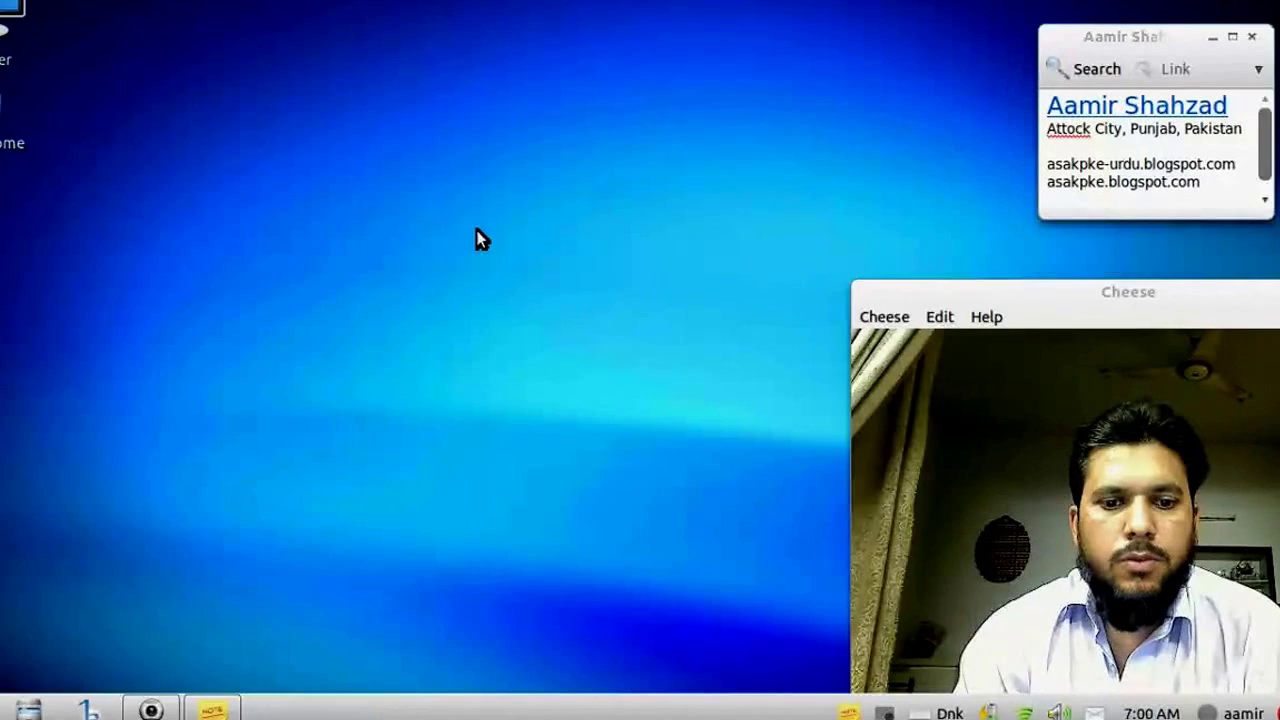
pyautogui.click(10, 710)
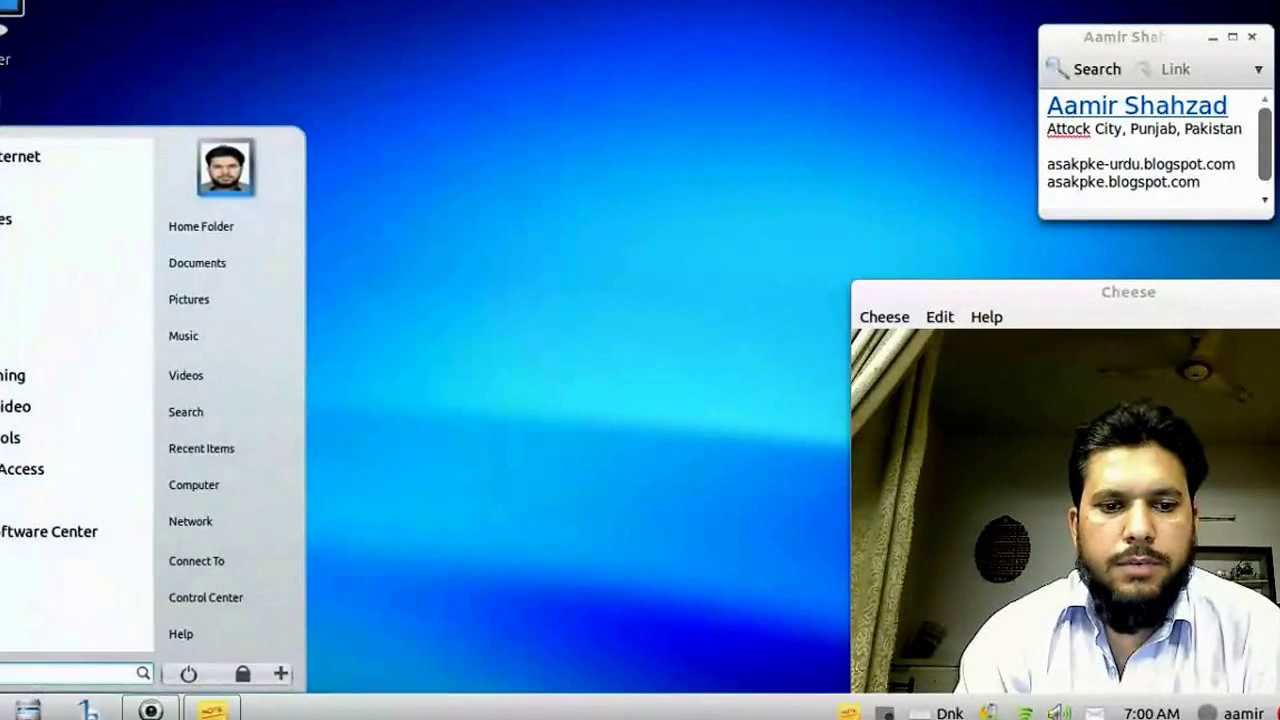
pyautogui.click(2, 314)
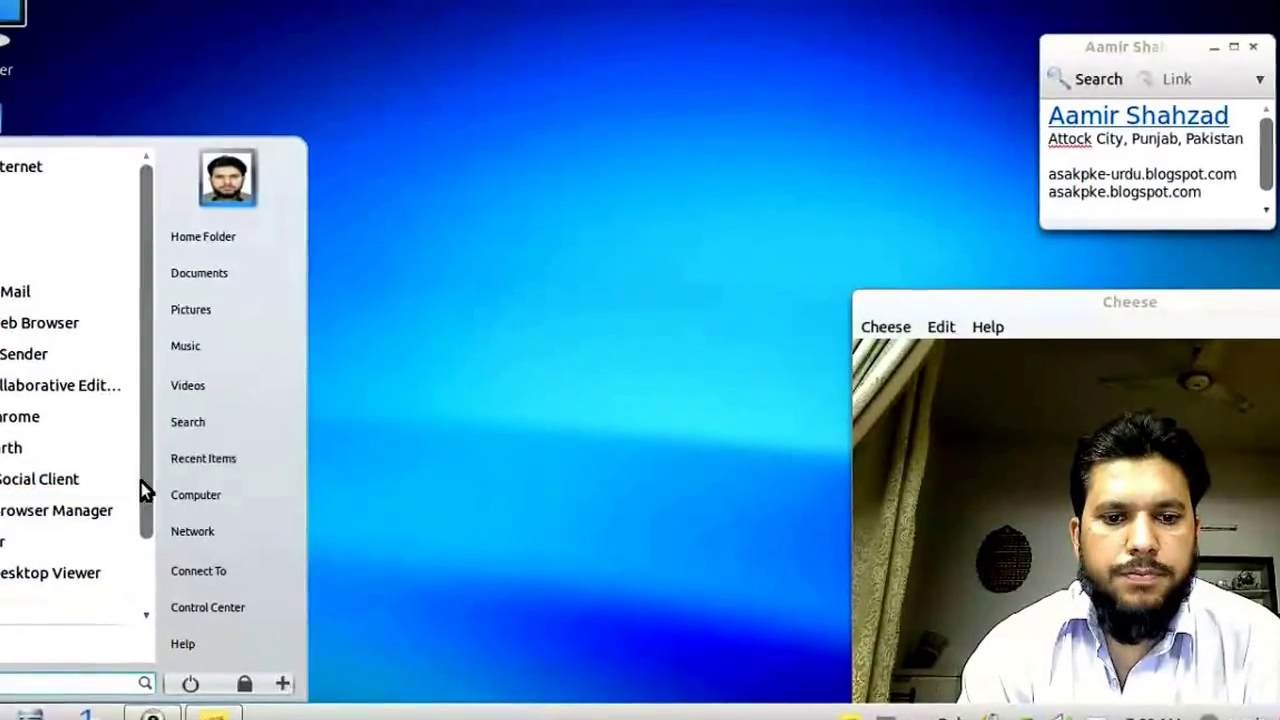
pyautogui.moveTo(142, 485); pyautogui.dragTo(135, 570)
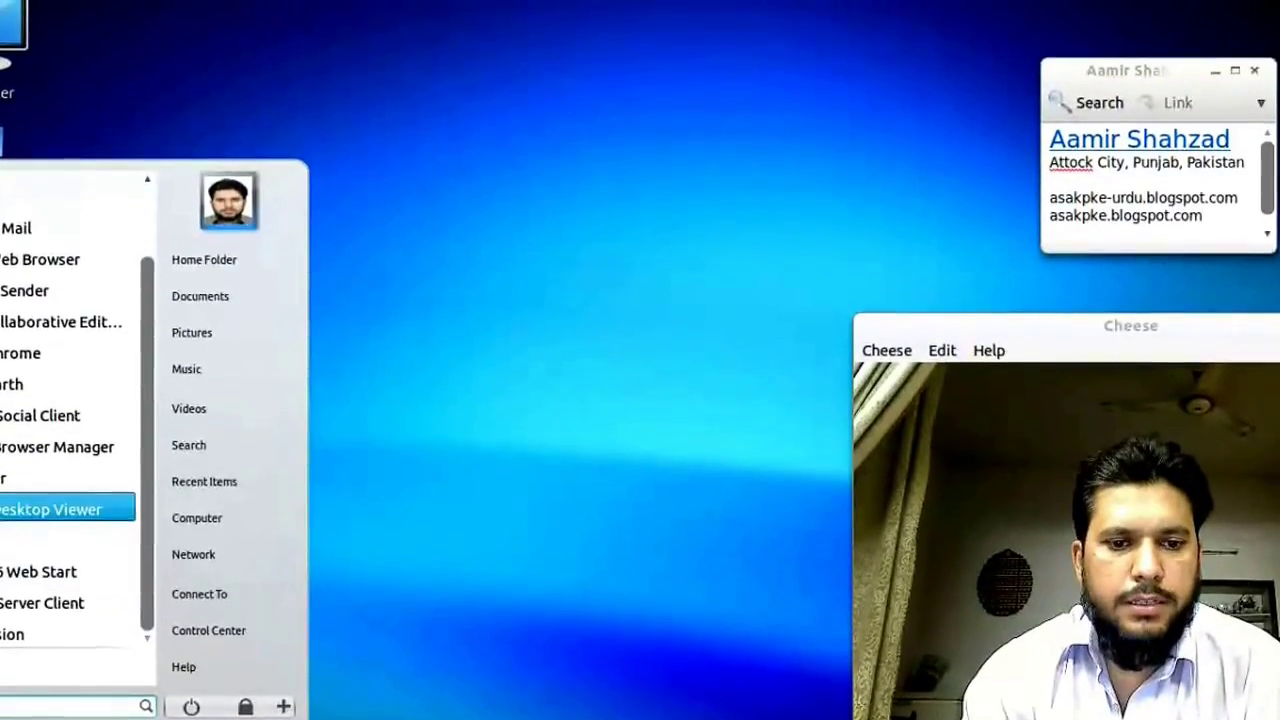
pyautogui.click(562, 497)
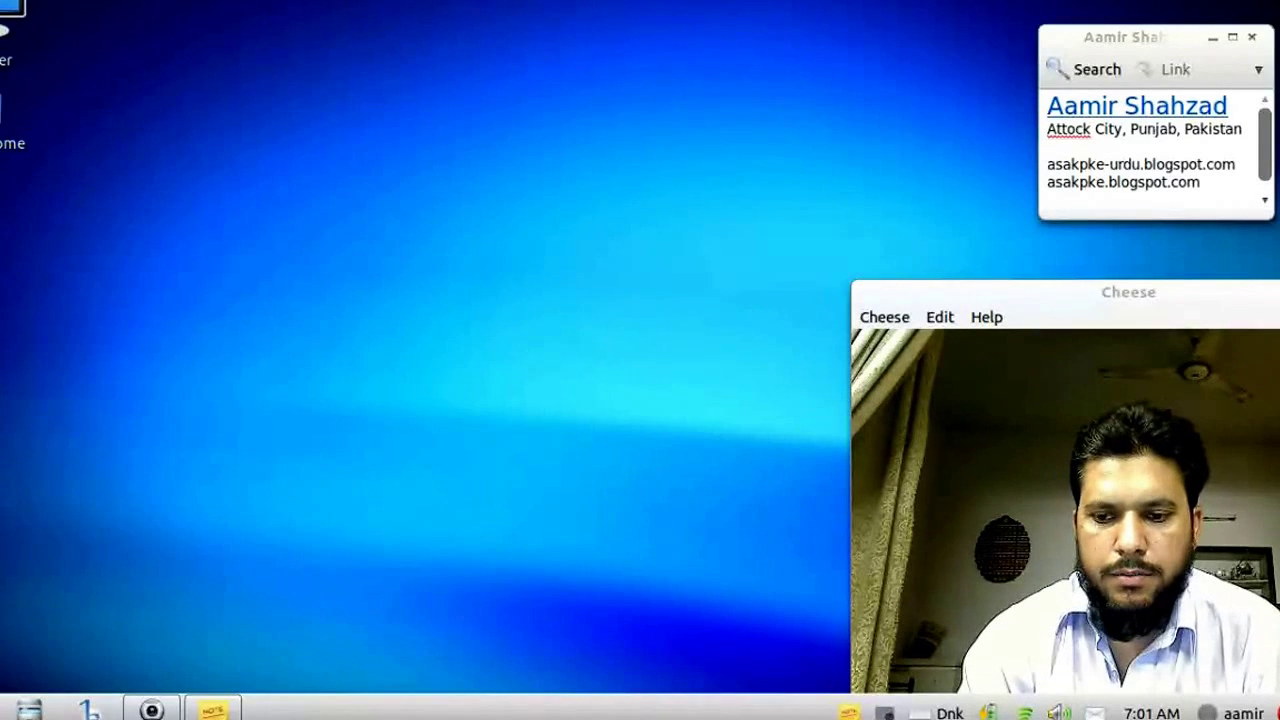
# Open the Chat client, bring up its Messaging and VoIP Accounts window, and move that window clear of the Cheese window
pyautogui.click(1096, 712)
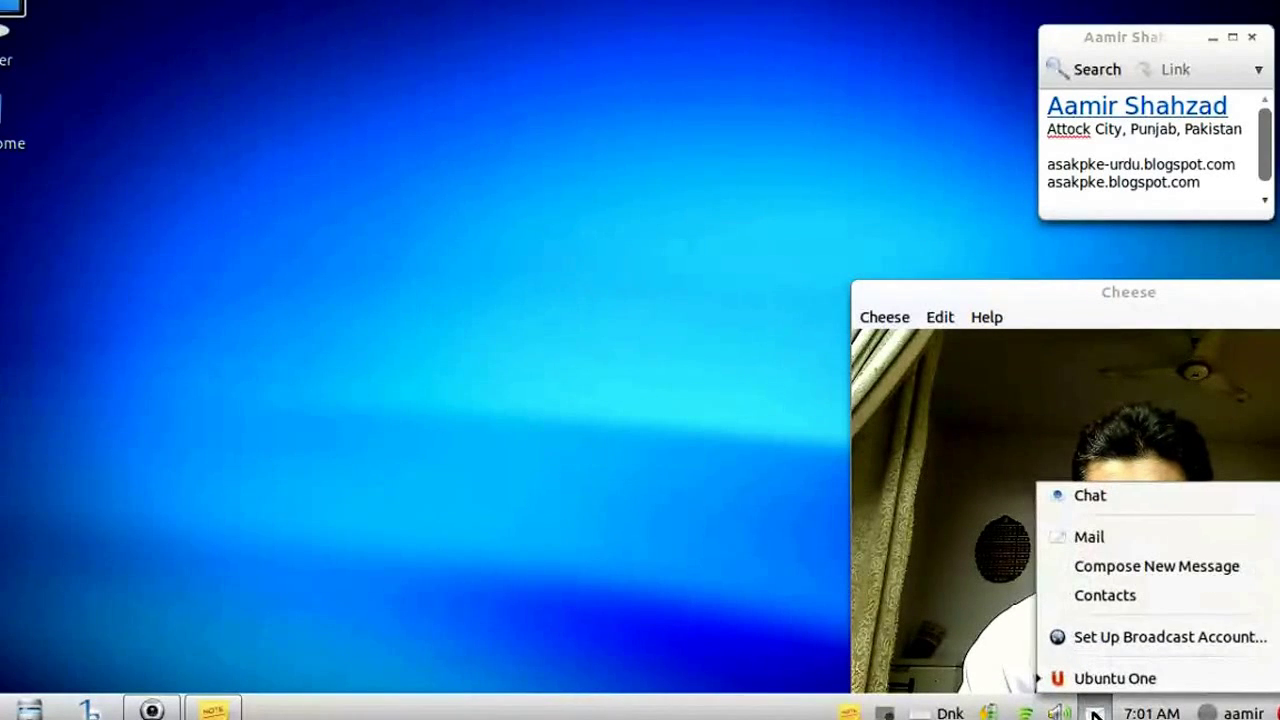
pyautogui.click(1072, 496)
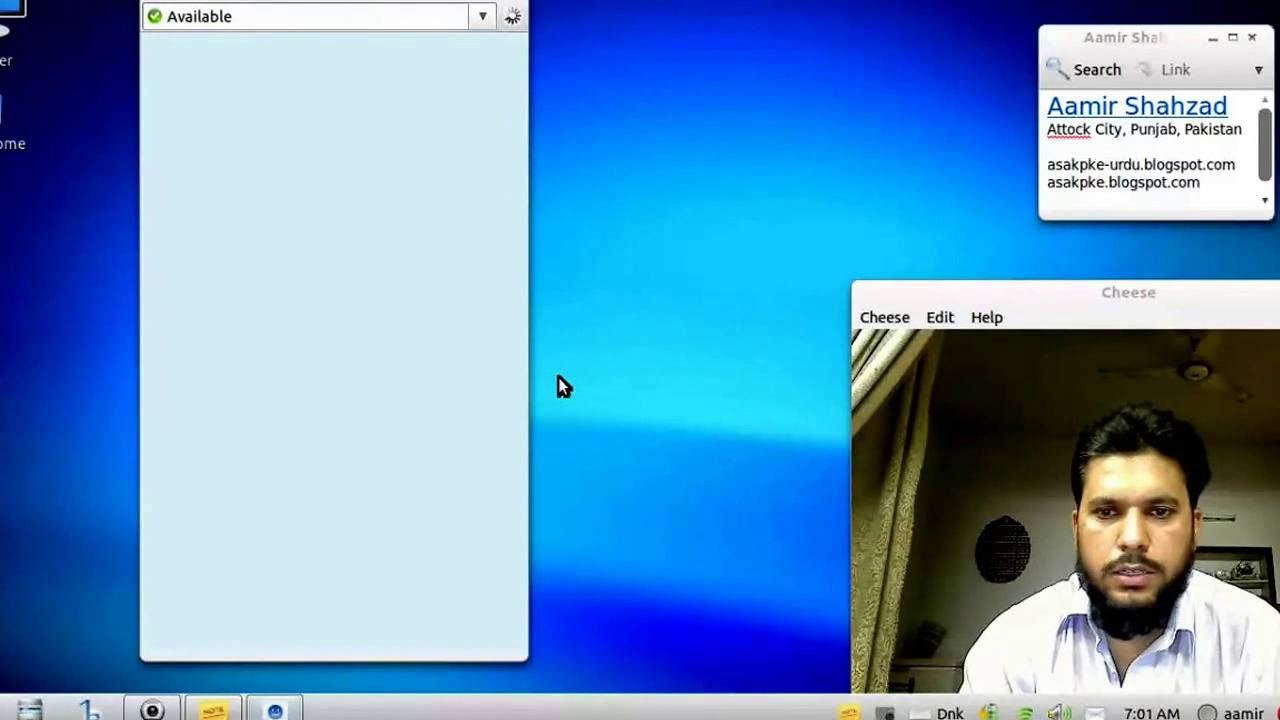
pyautogui.click(222, 3)
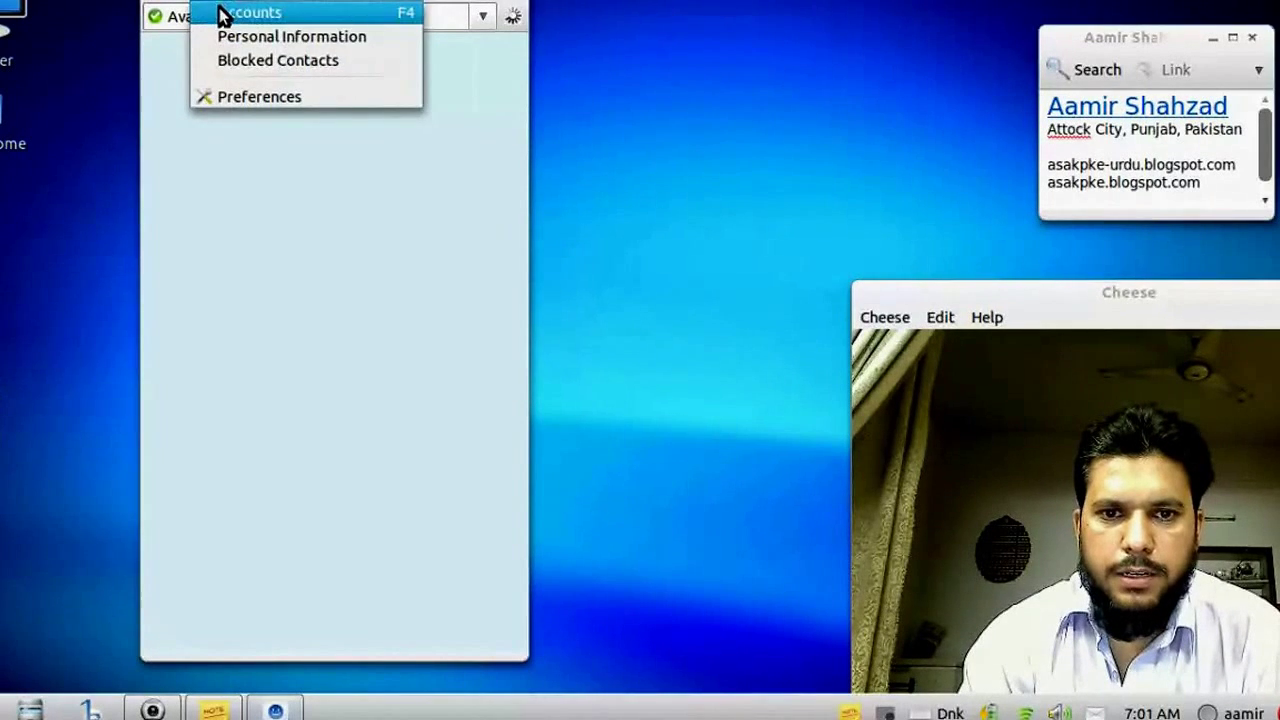
pyautogui.click(220, 11)
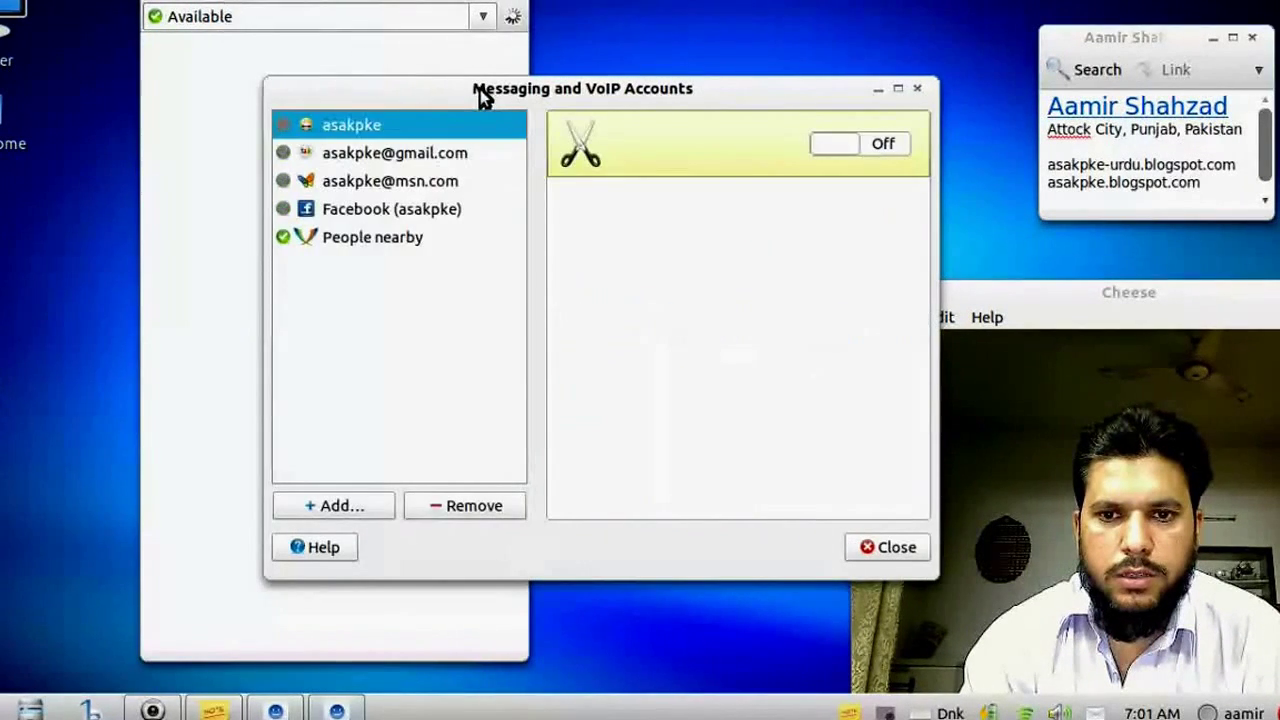
pyautogui.moveTo(480, 92); pyautogui.dragTo(362, 2)
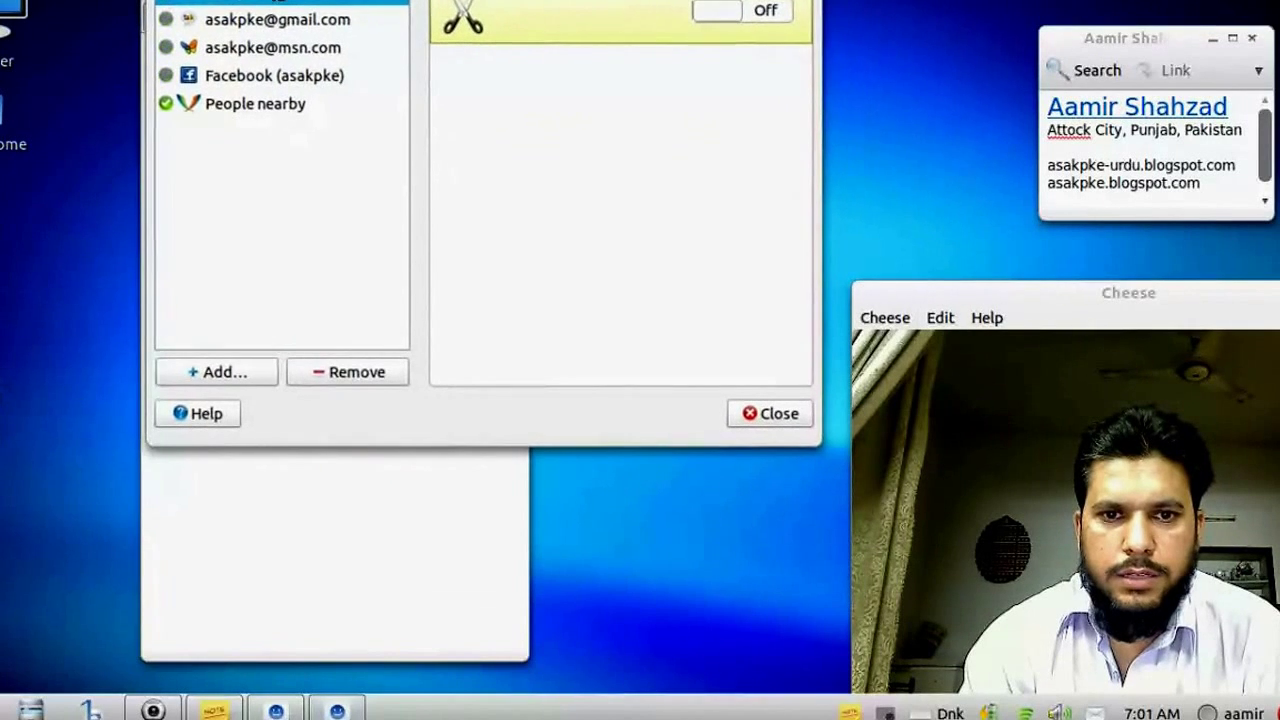